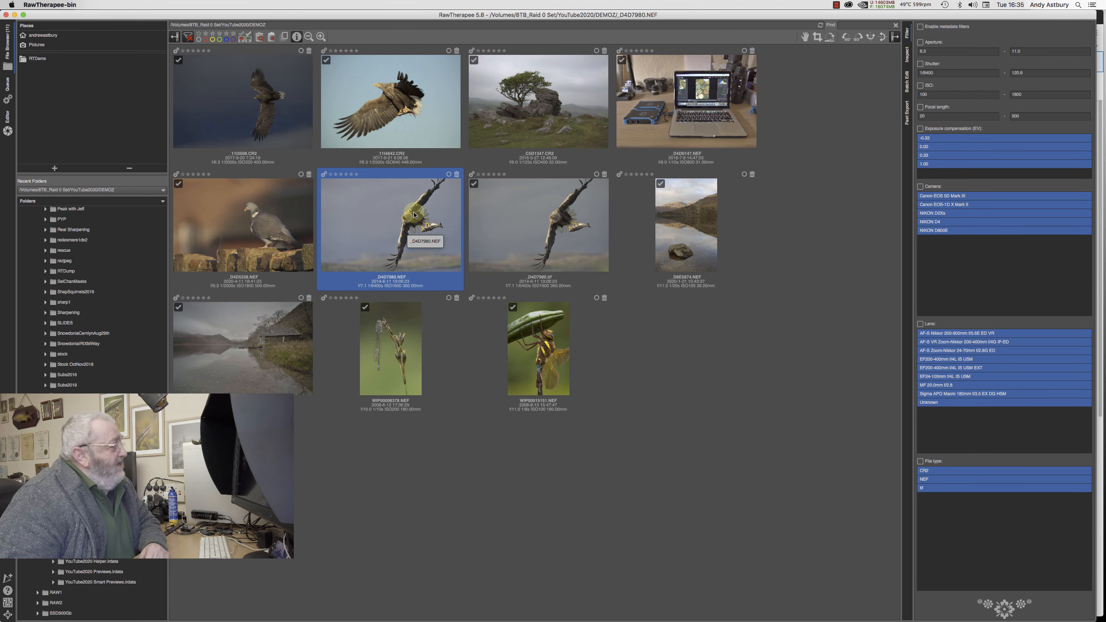
- Open the eagle photo _D4D7980.NEF in the editor and check the default processing profile for raw photos in the preferences
double_click(414, 214)
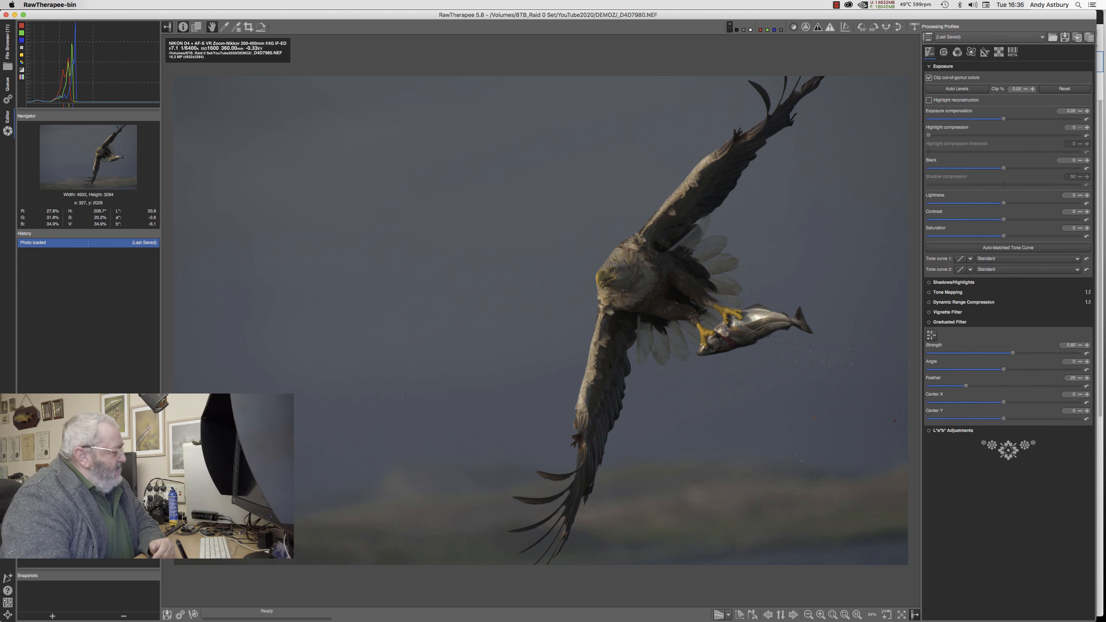
left_click(8, 604)
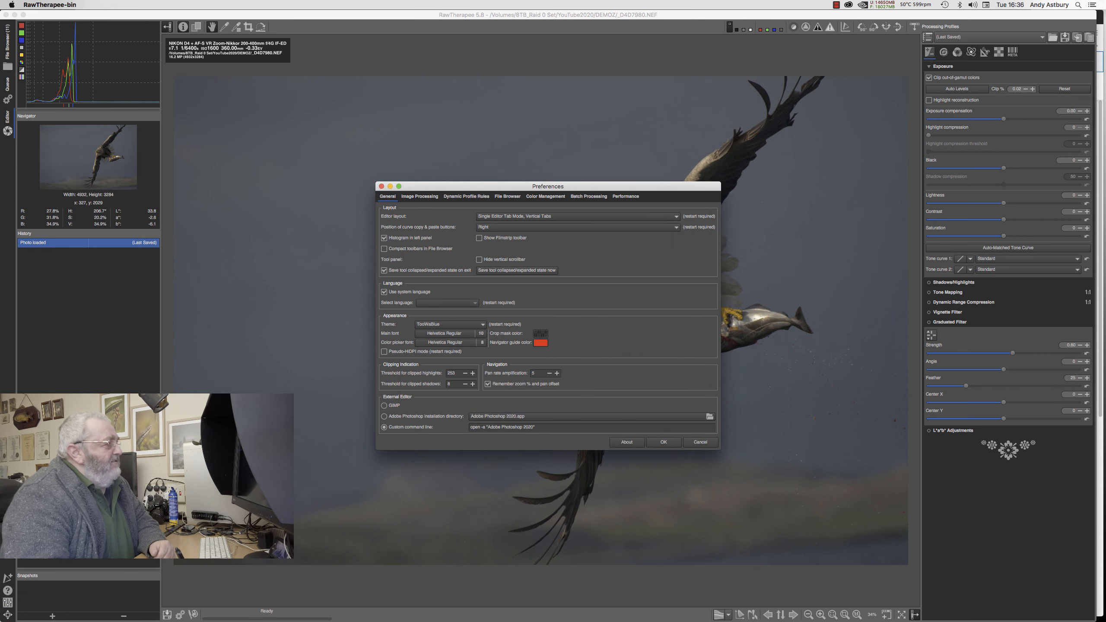
left_click(420, 196)
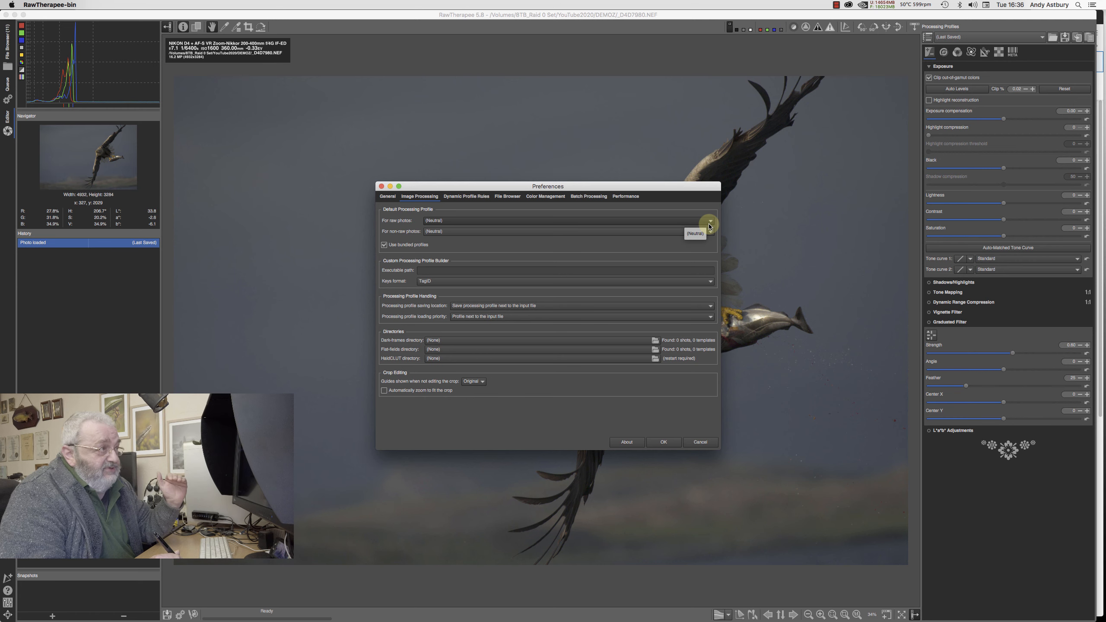
left_click(660, 442)
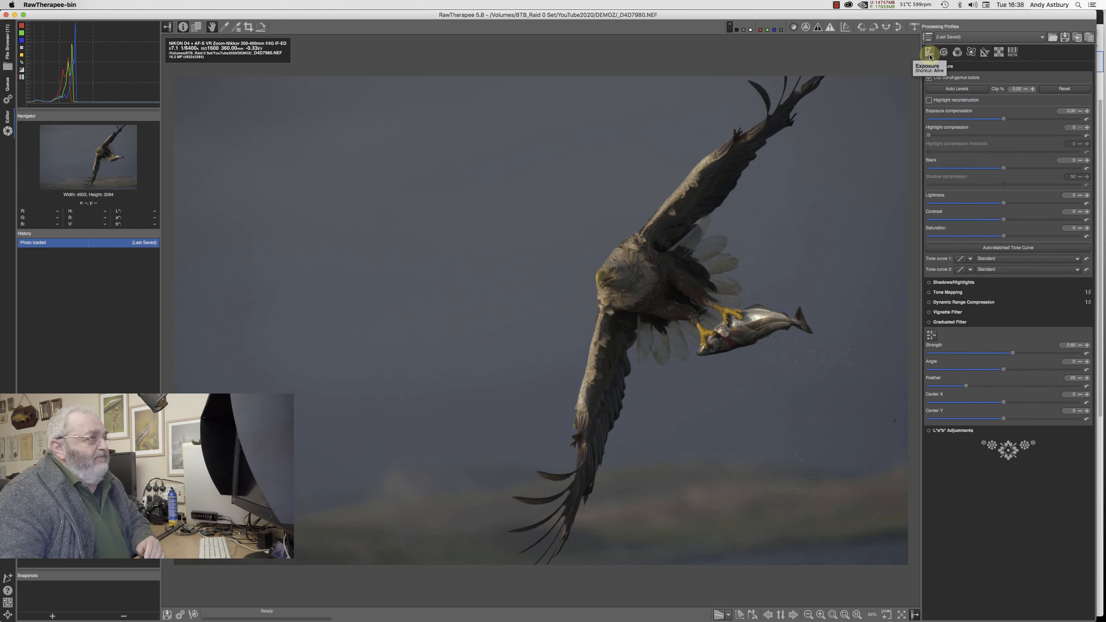
- Collapse the Sharpening, Local Contrast, Microcontrast and Impulse Noise Reduction sections among the detail tools
left_click(943, 52)
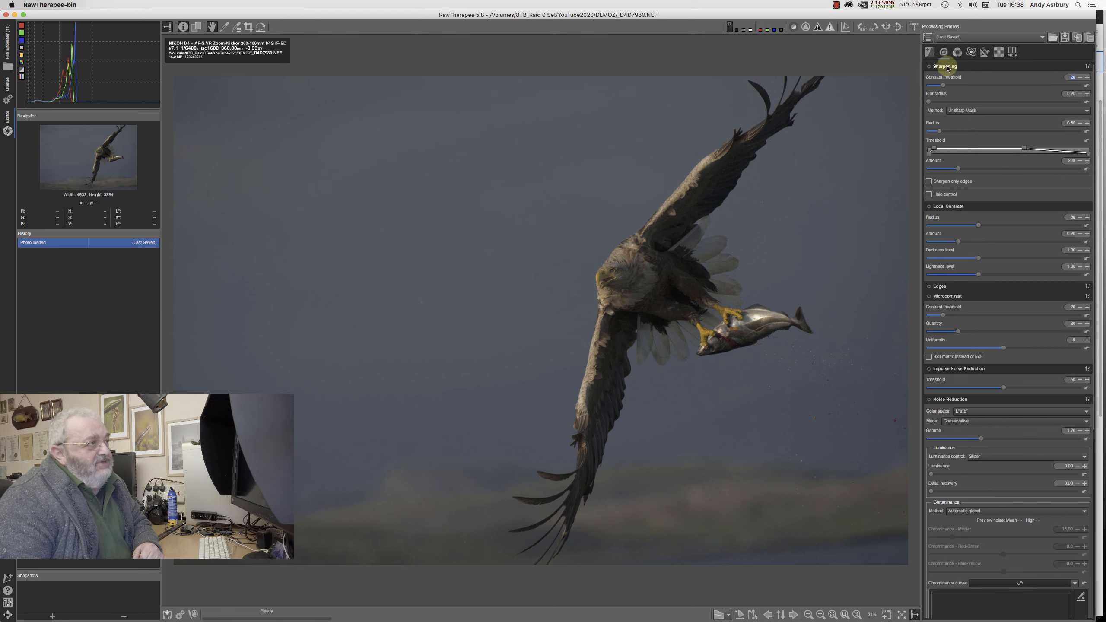
left_click(947, 67)
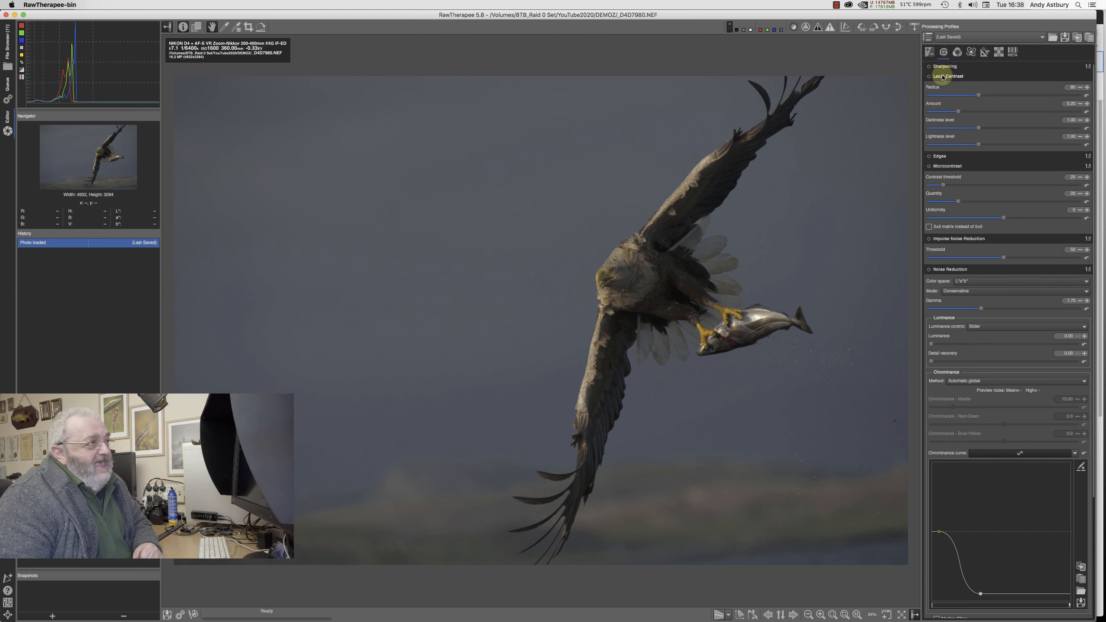
left_click(943, 76)
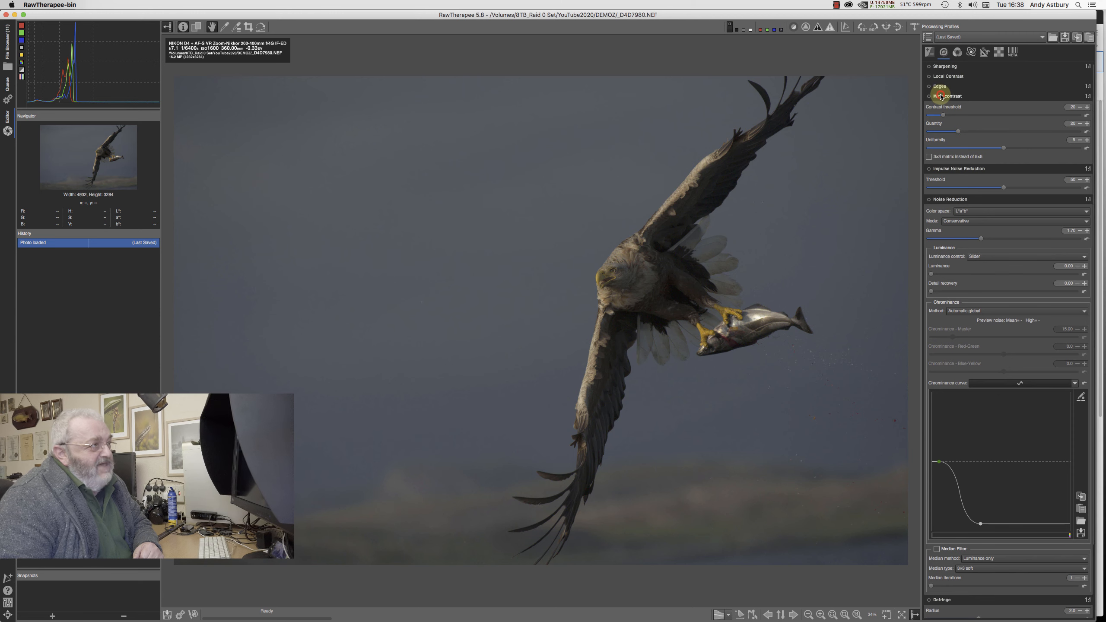
left_click(941, 96)
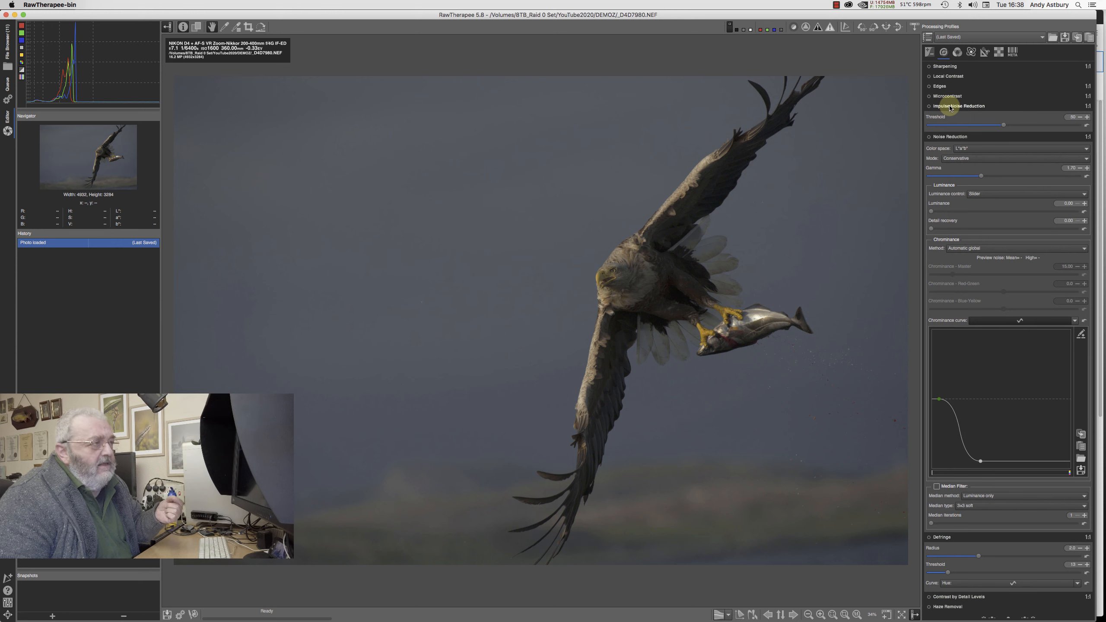
left_click(951, 106)
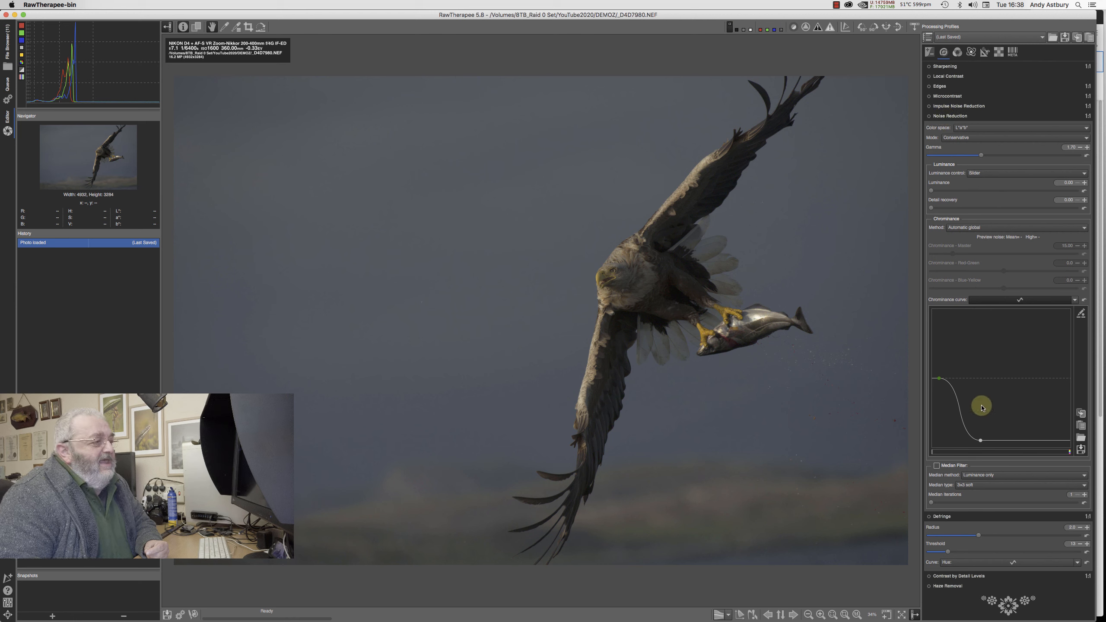
- Enable Defringe and Noise Reduction for the photo, keeping the luminance control on Slider
left_click(929, 517)
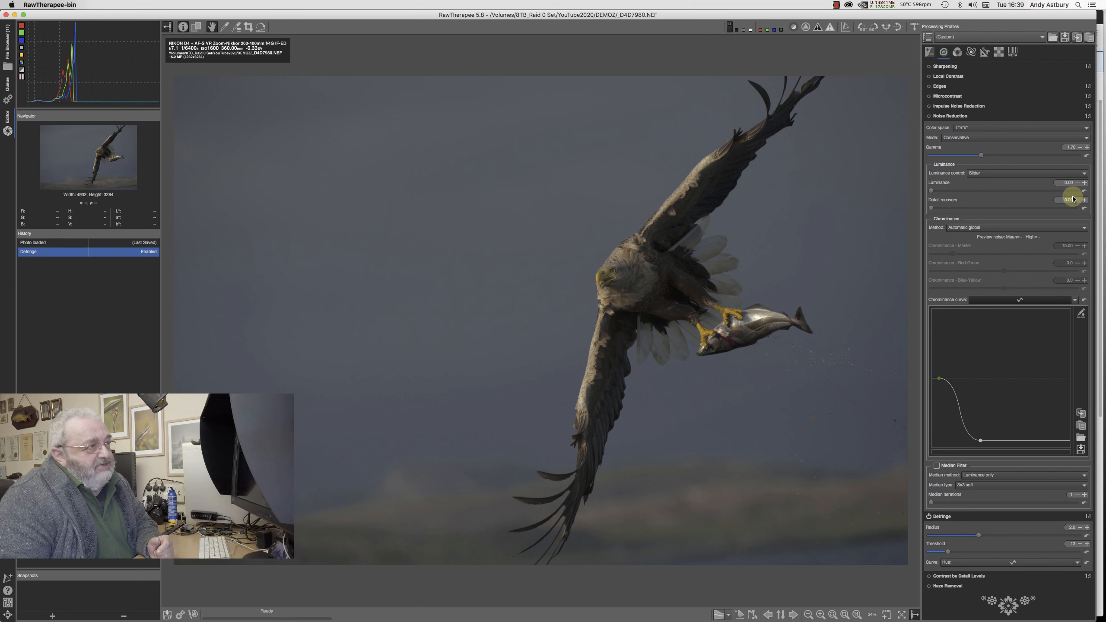
left_click(1000, 174)
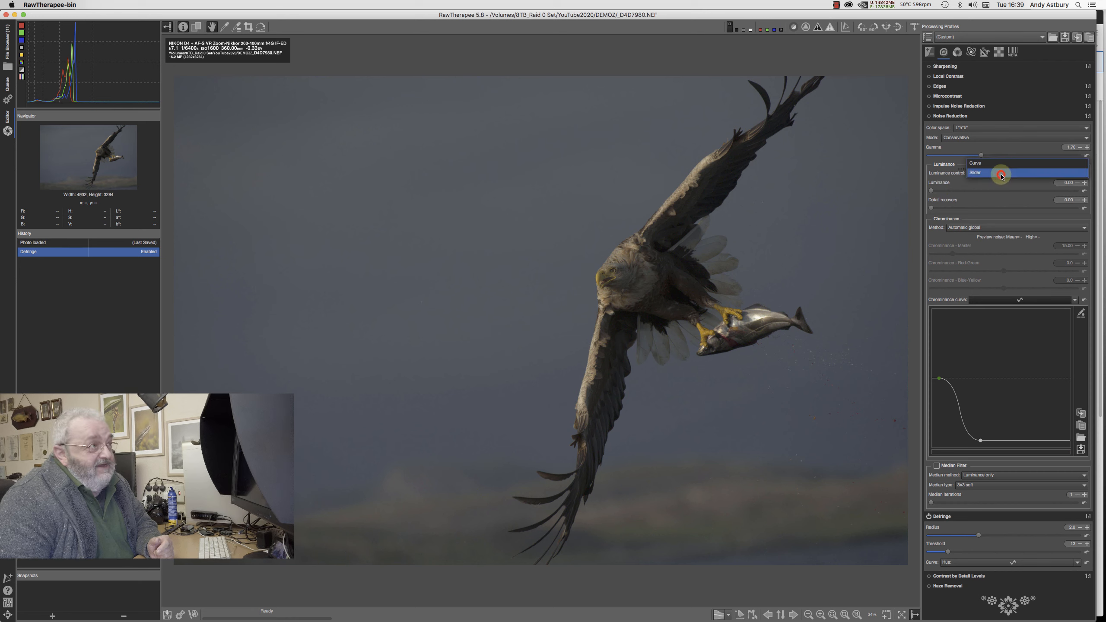
left_click(1000, 174)
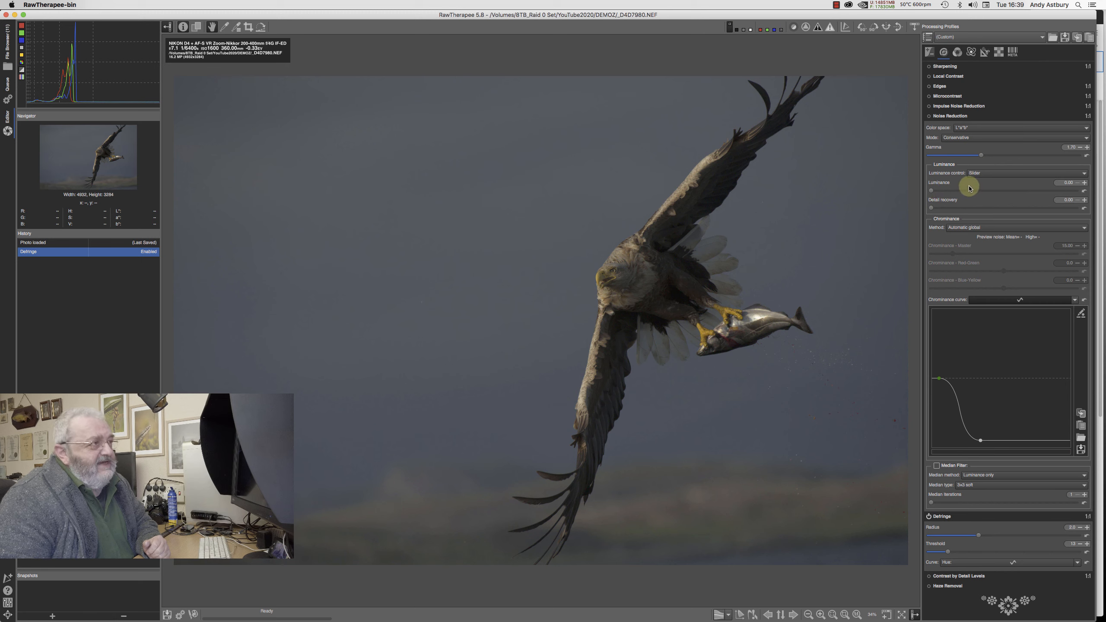
left_click(929, 117)
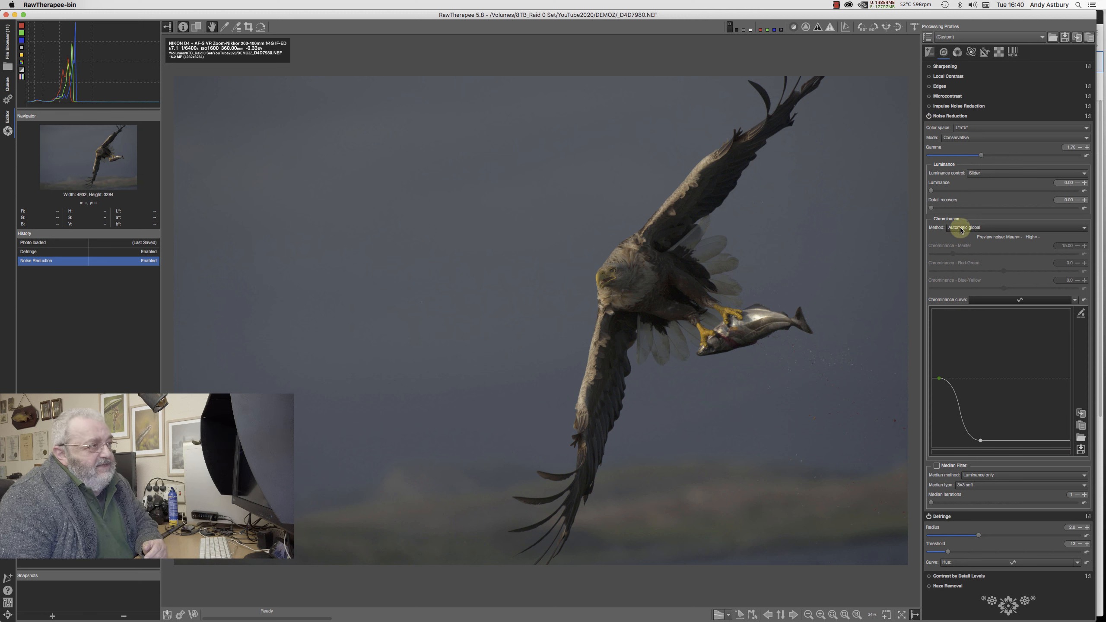
mouse_move(960, 229)
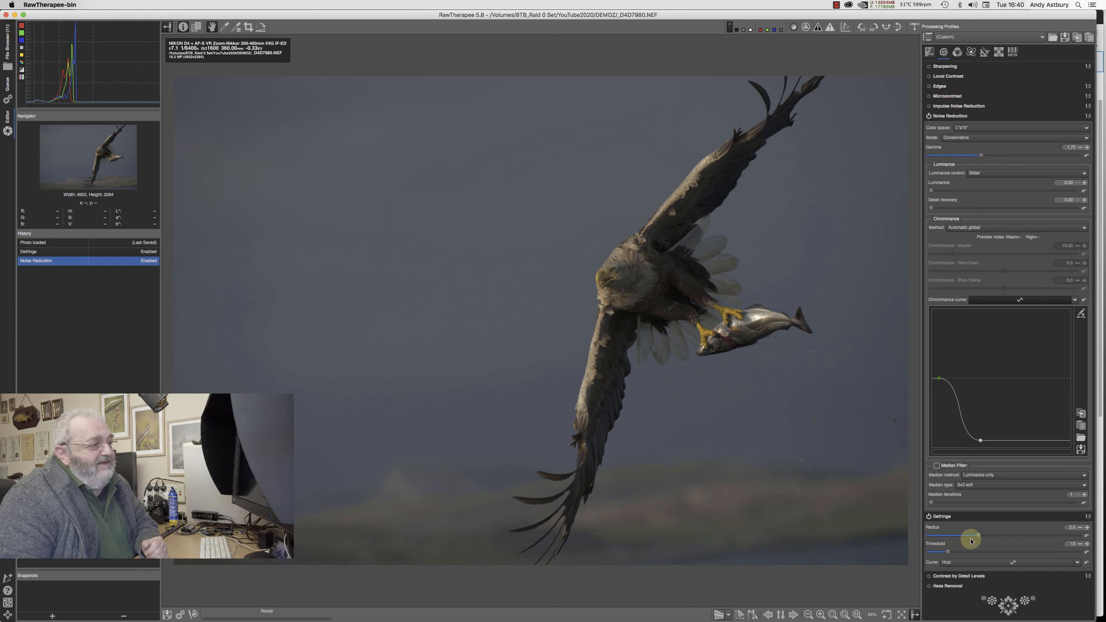
- Set the output profile in Color Management to ProPhoto
left_click(958, 53)
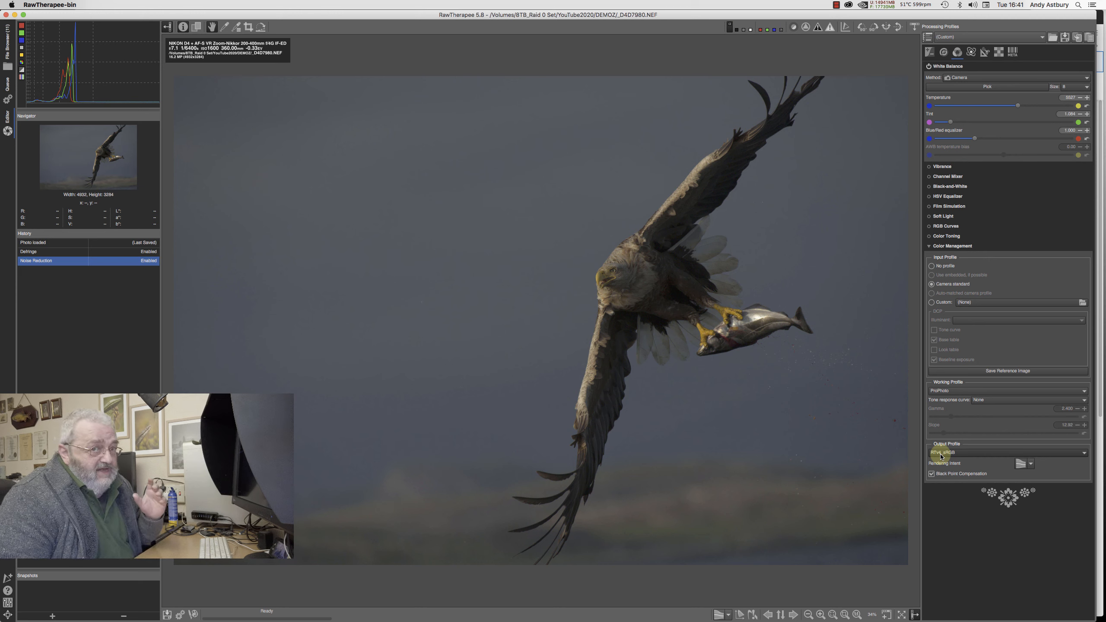
left_click(941, 453)
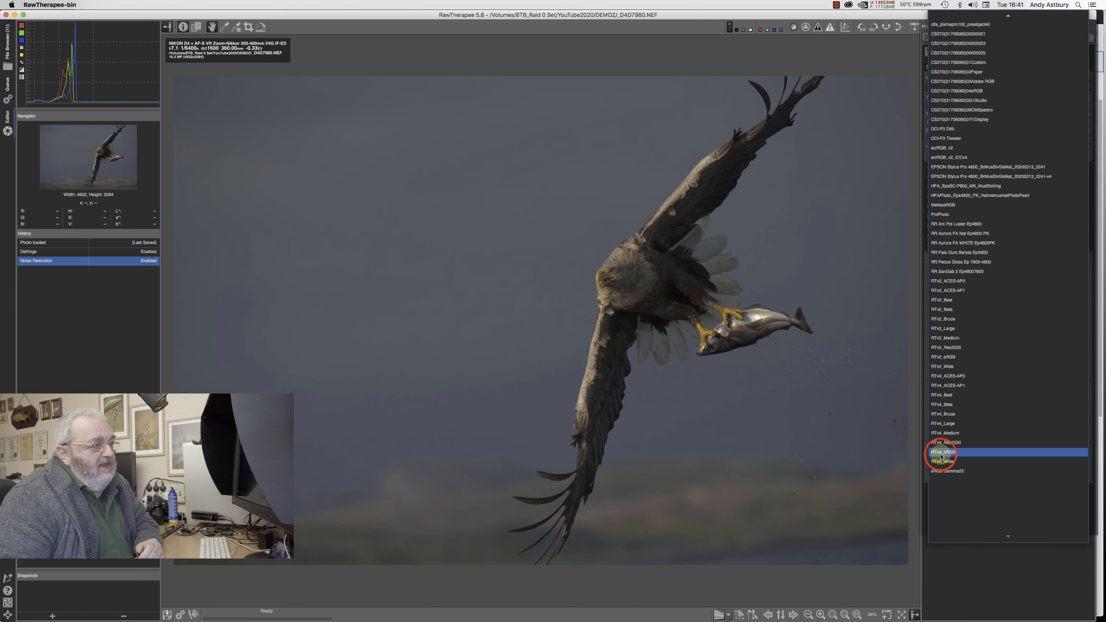
left_click(942, 453)
left_click(940, 454)
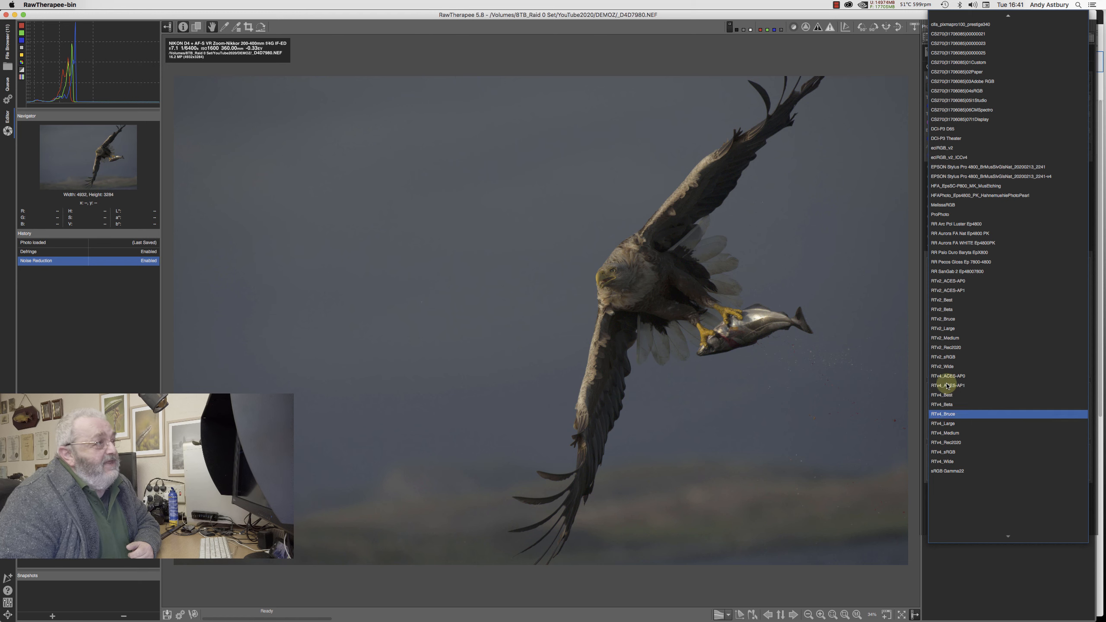
left_click(948, 218)
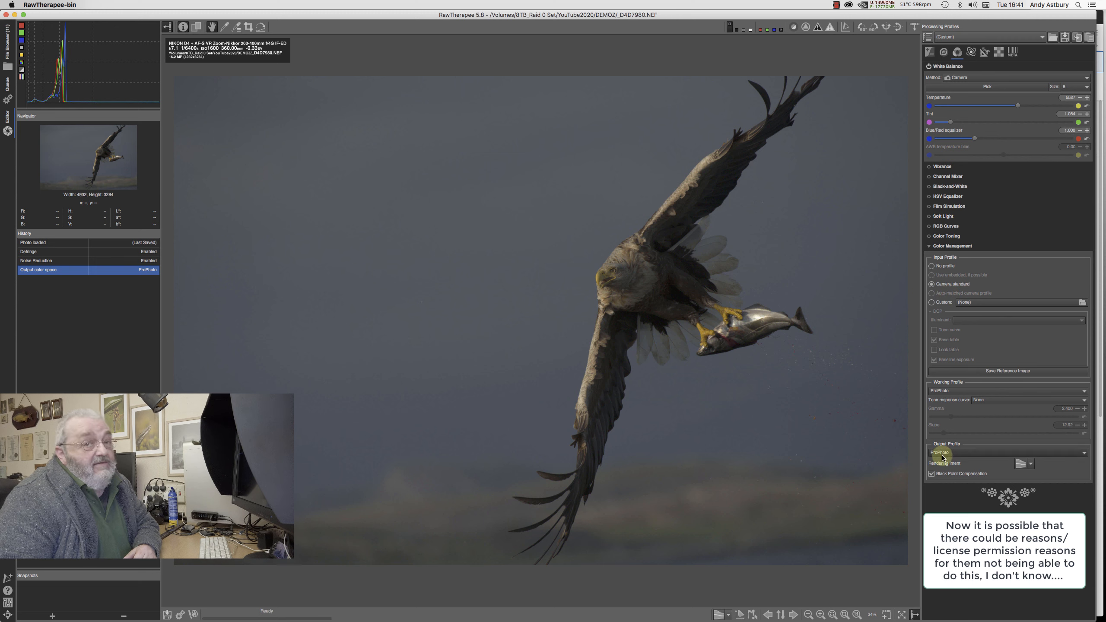
- Enable auto-correction under Chromatic Aberration Correction in the raw Bayer sensor settings
left_click(972, 53)
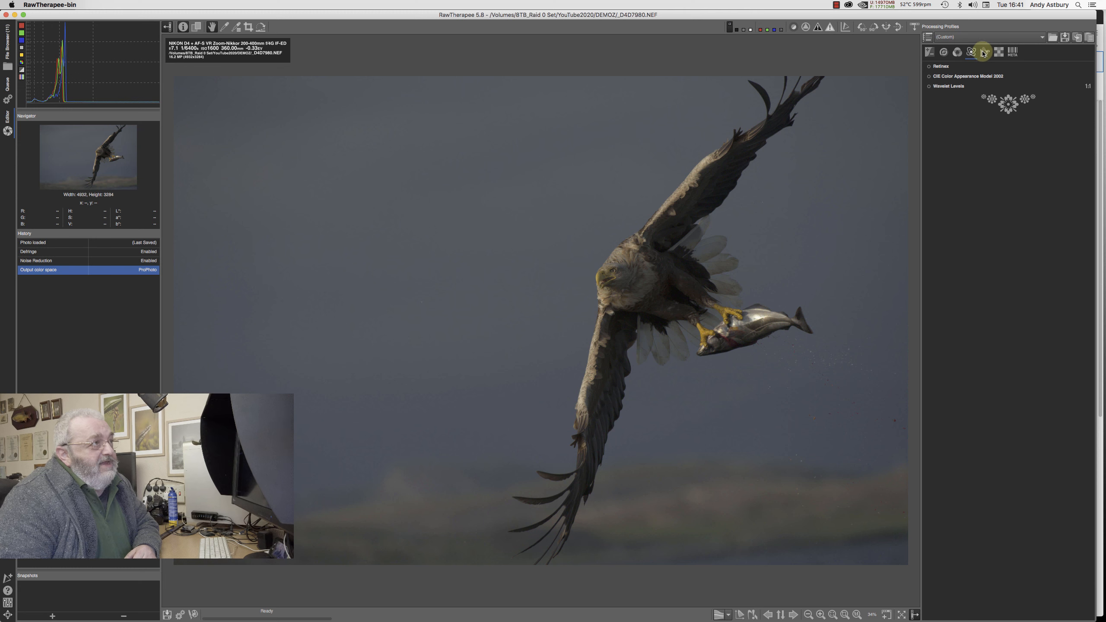
left_click(999, 53)
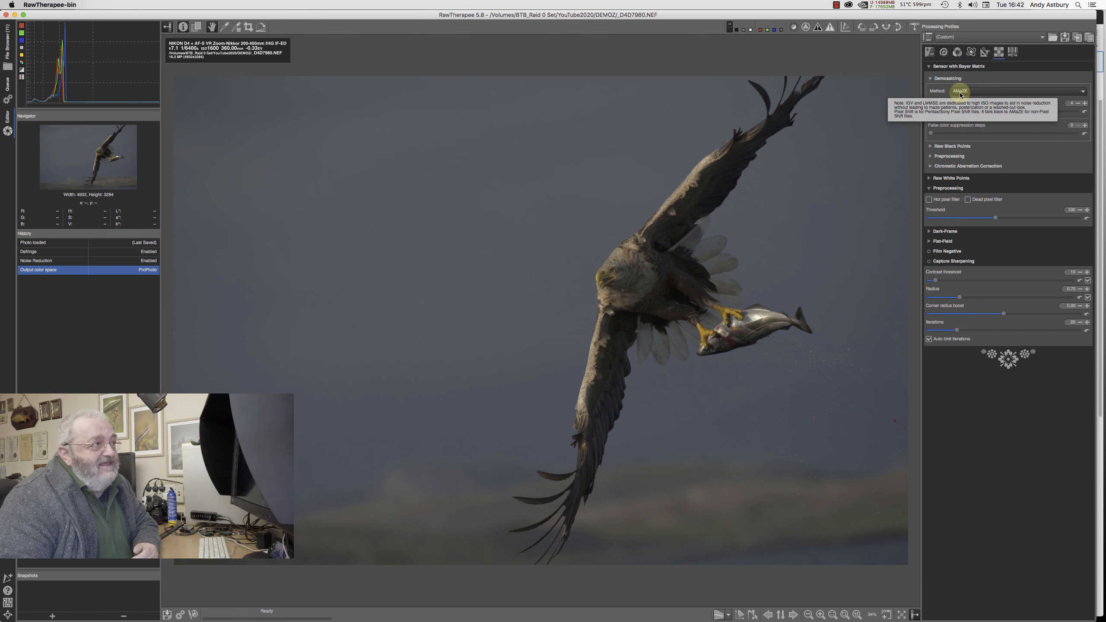
left_click(943, 168)
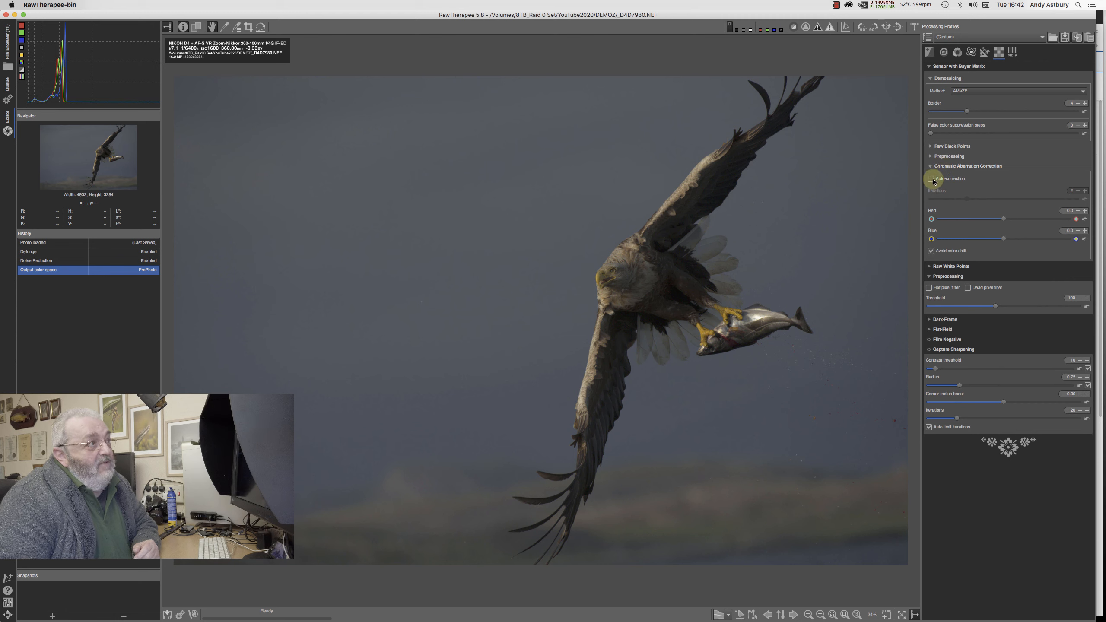
left_click(931, 179)
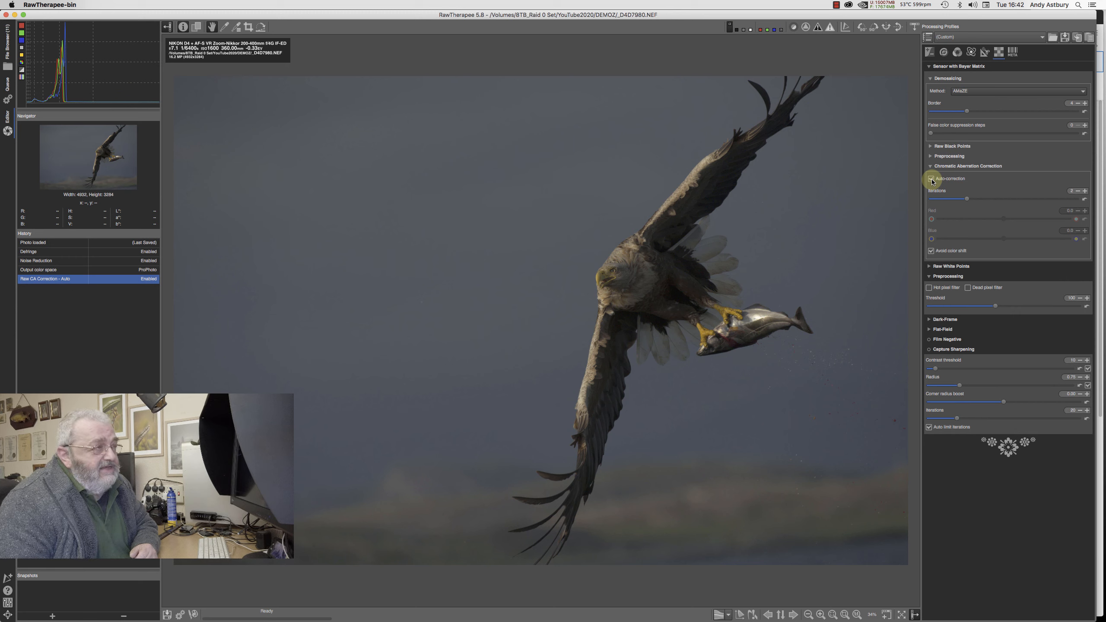
- Save the current processing parameters as MyBase.pp3 in the profiles folder, overwriting the existing file
left_click(1064, 38)
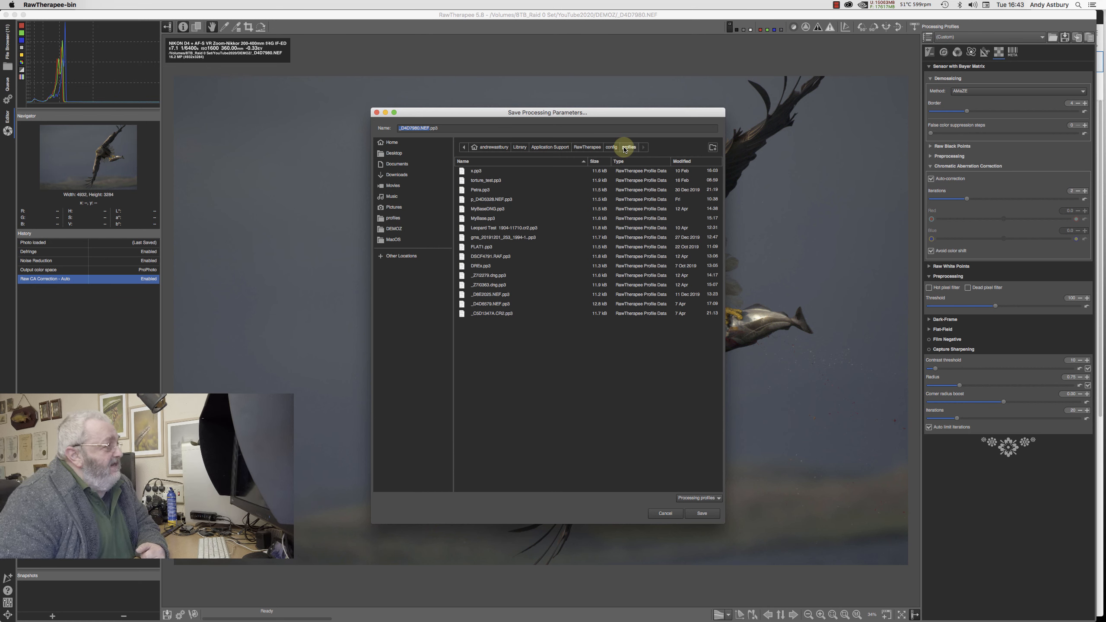
left_click(484, 218)
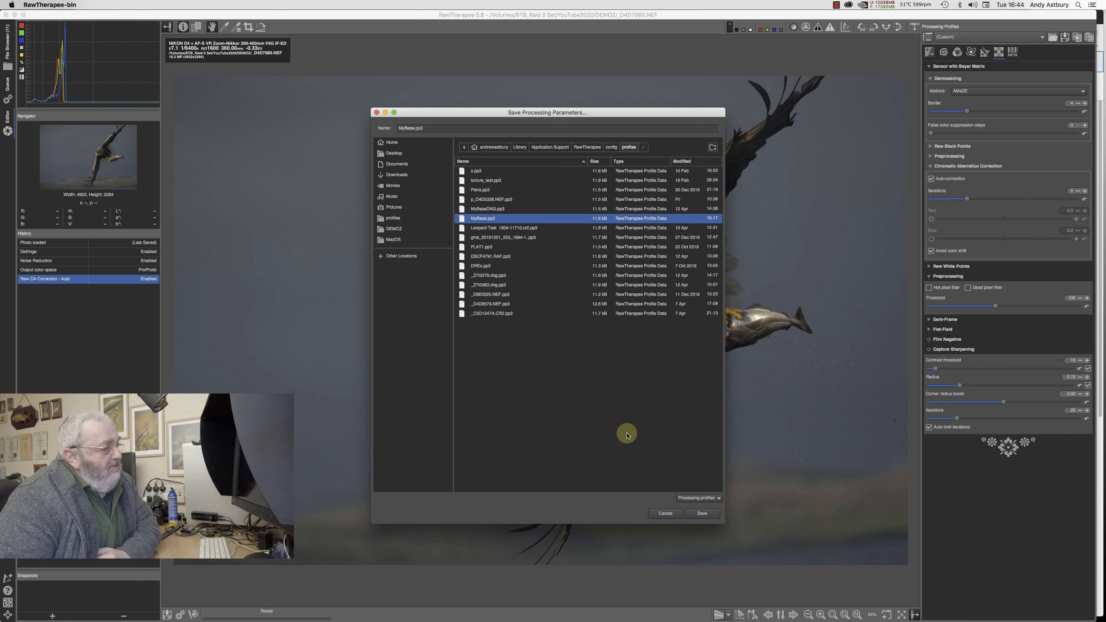
left_click(693, 514)
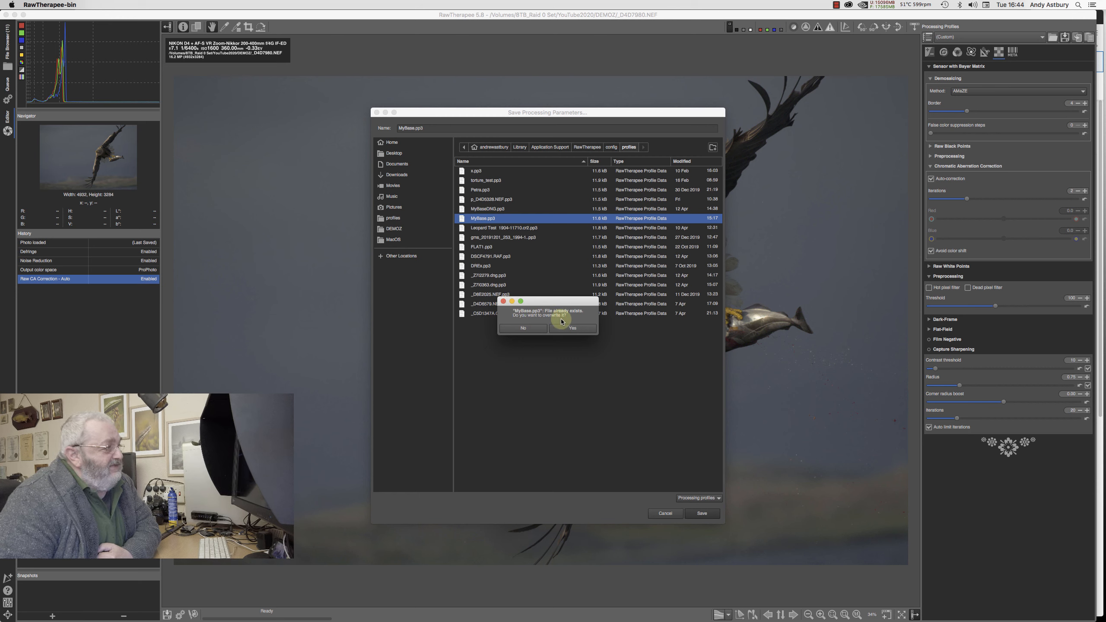
left_click(579, 331)
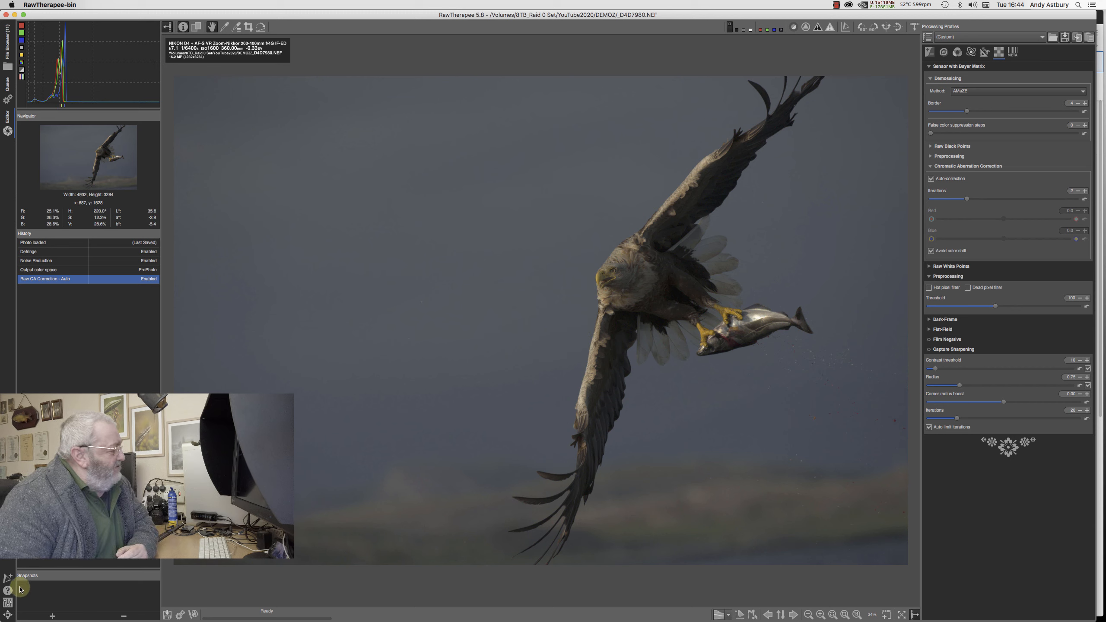
- Set the default processing profile for raw photos to MyBase from the custom profiles and apply the preferences
left_click(6, 603)
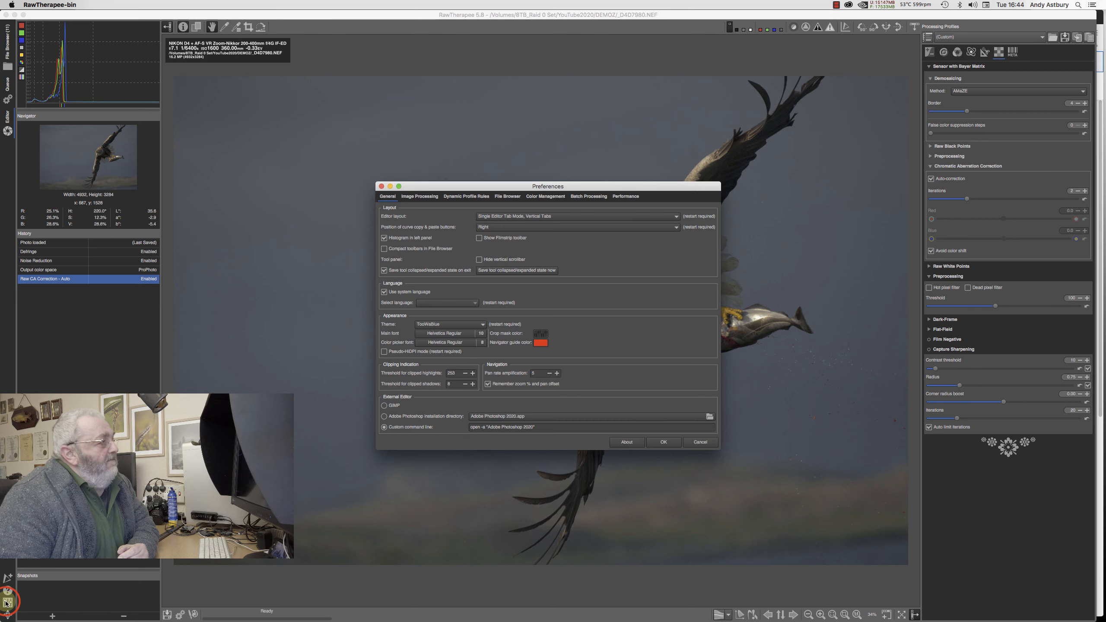
left_click(422, 197)
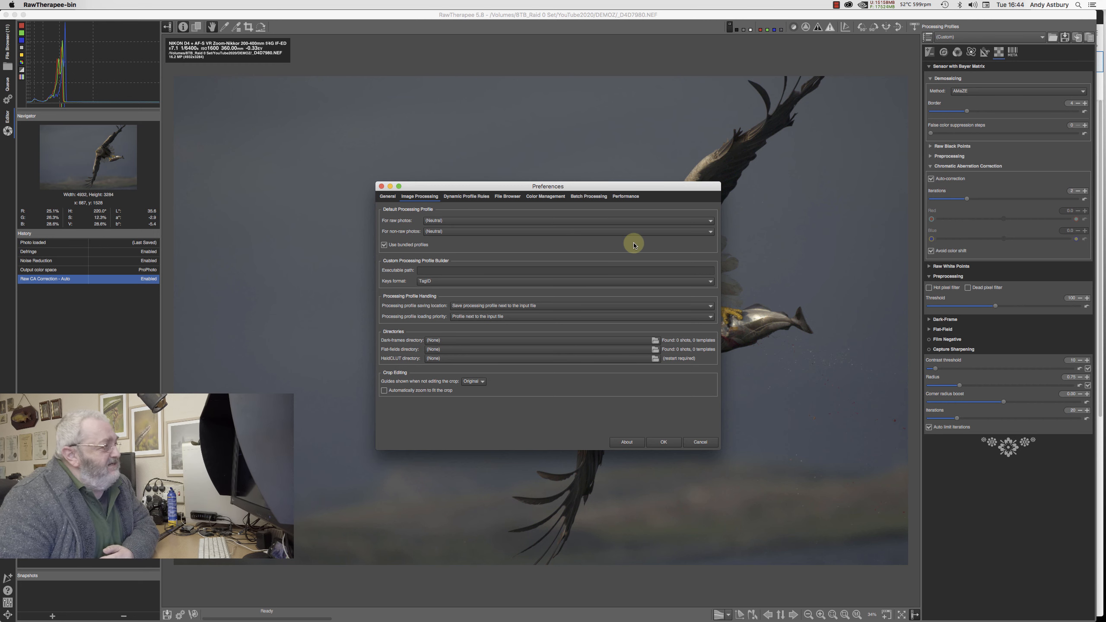
left_click(712, 223)
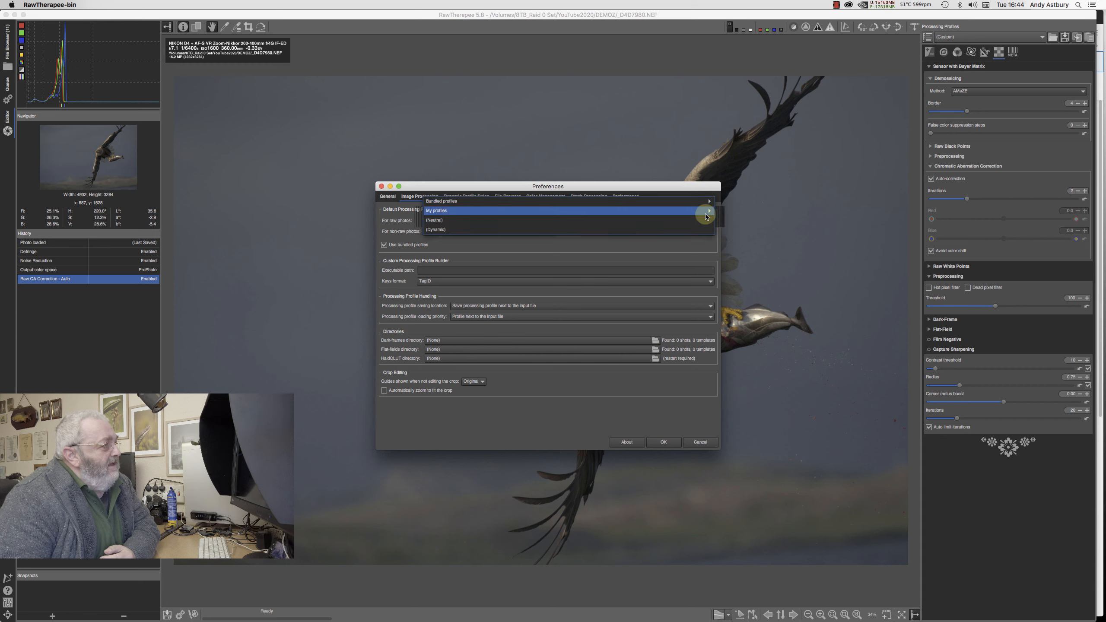
mouse_move(707, 213)
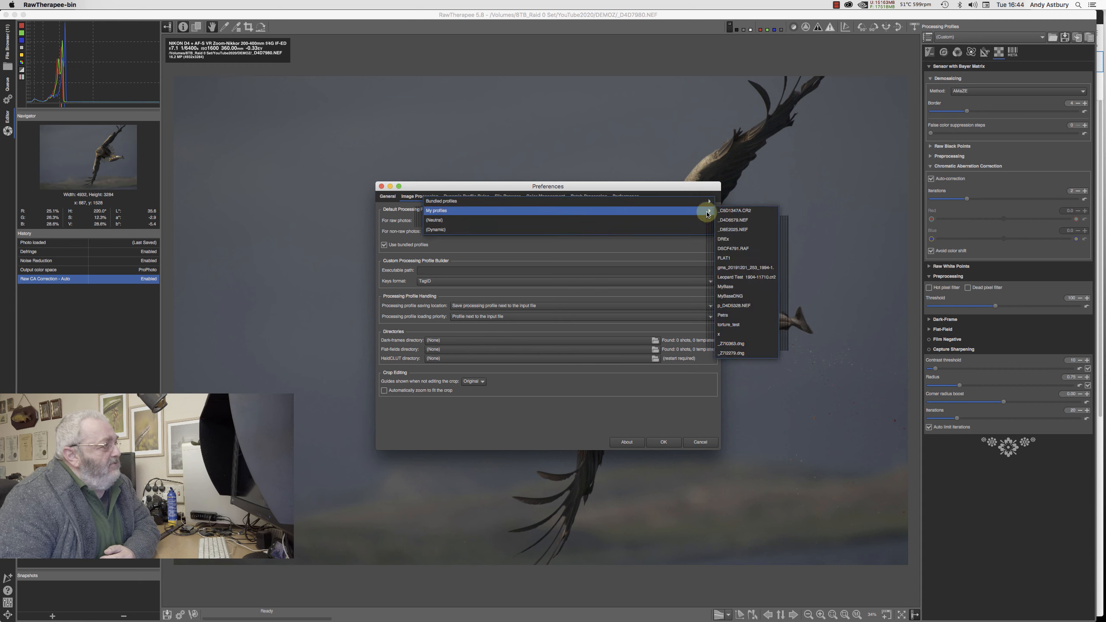
left_click(724, 288)
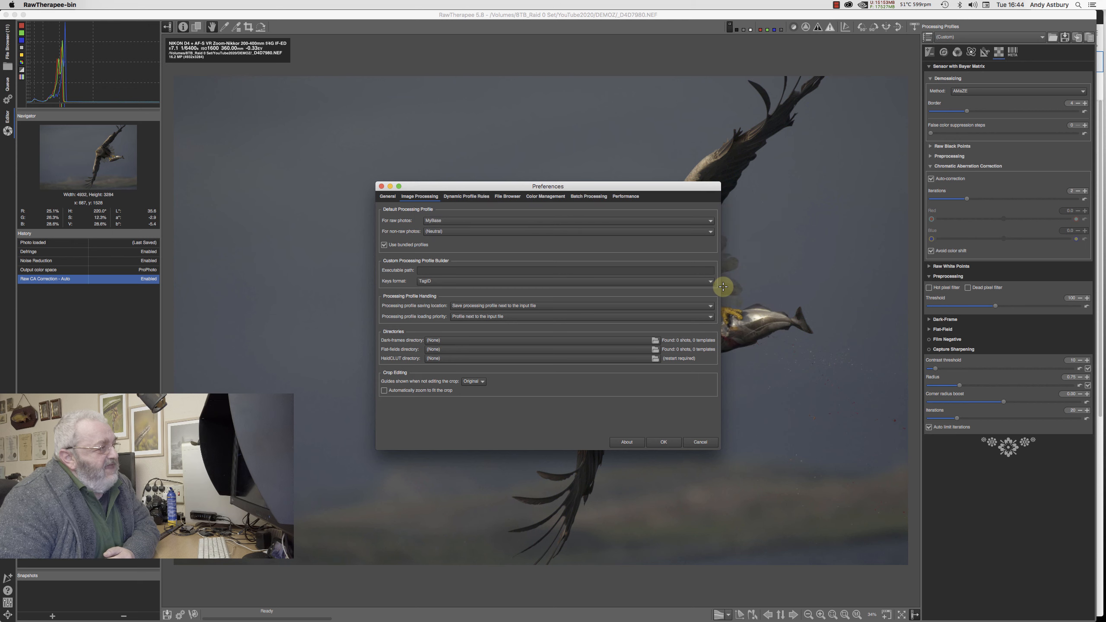
left_click(660, 442)
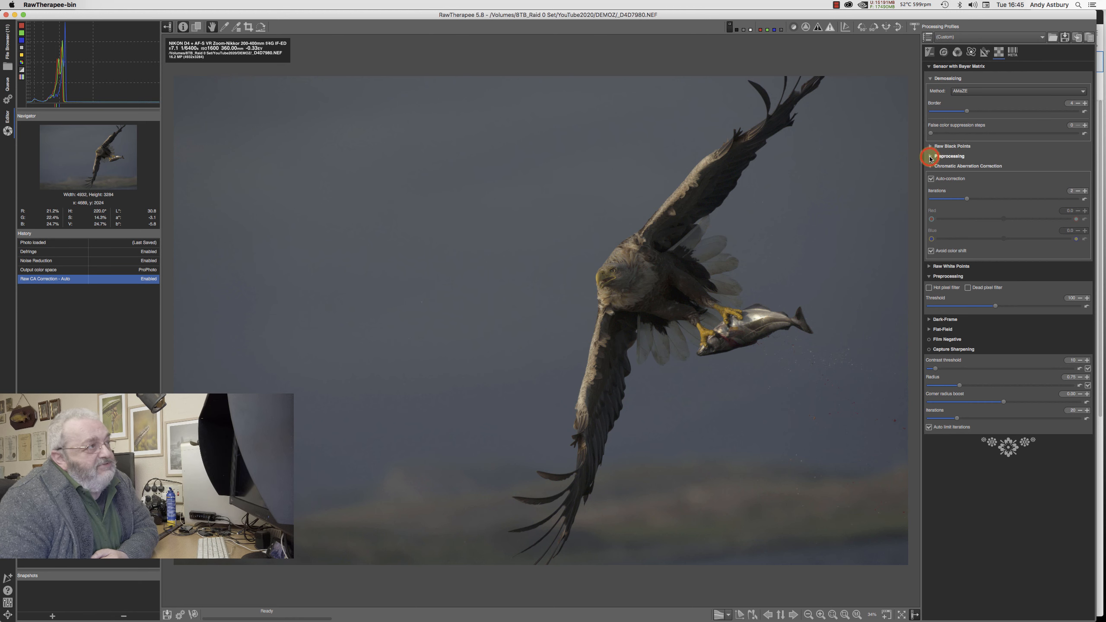
- Inspect the Bayer sensor's Preprocessing options, and collapse both that section and Chromatic Aberration Correction
left_click(930, 157)
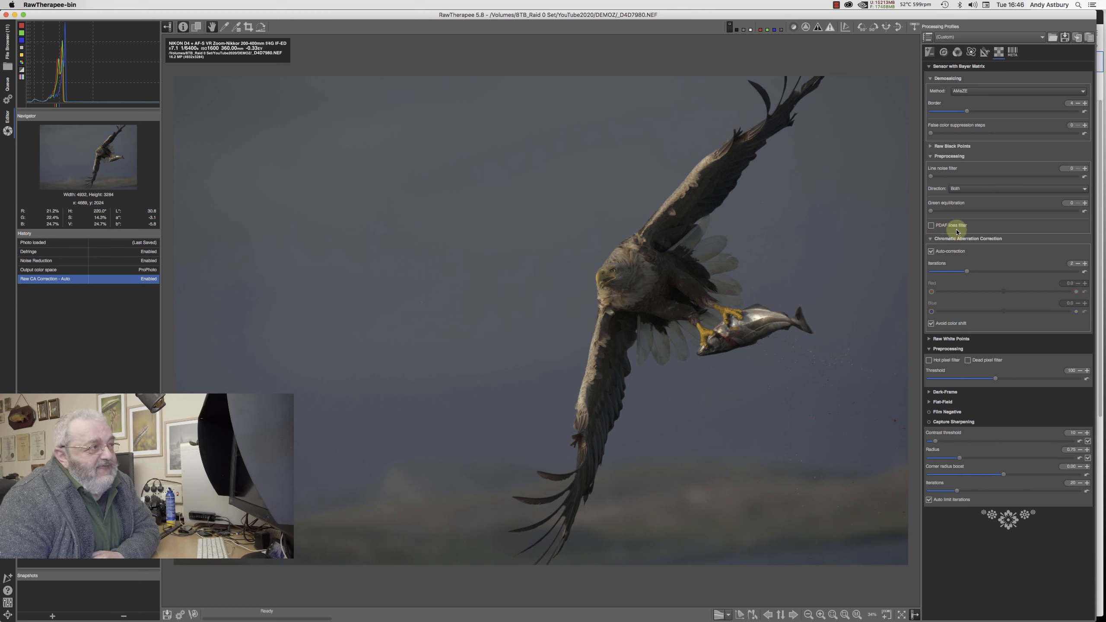
left_click(950, 156)
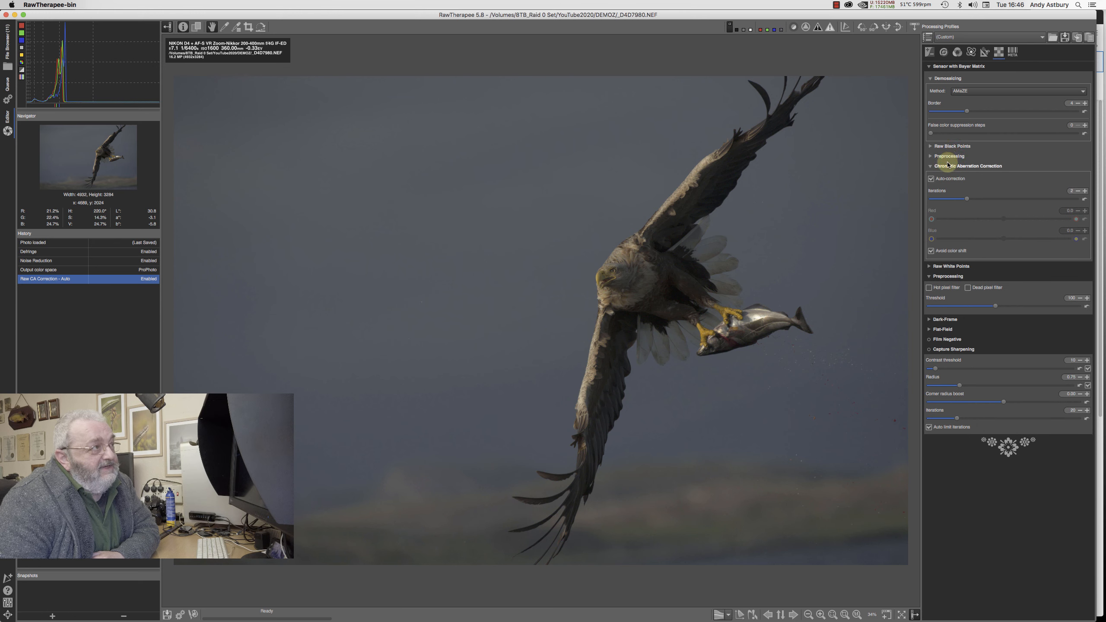
left_click(944, 169)
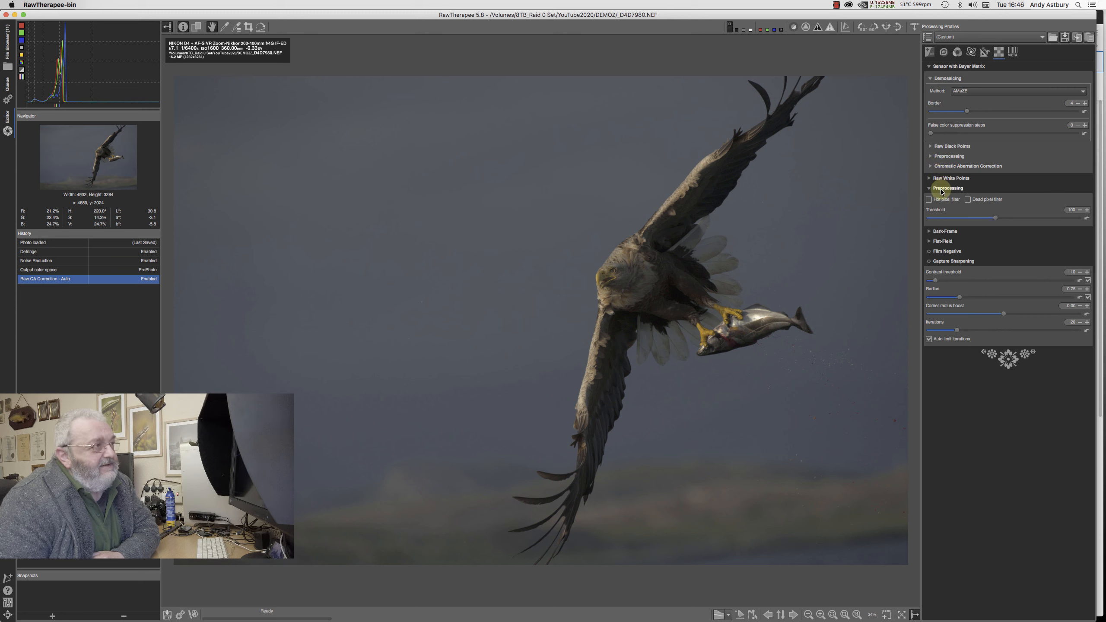
- Enable the hot pixel and dead pixel filters, and save the processing parameters over the existing MyBase.pp3 profile
left_click(929, 201)
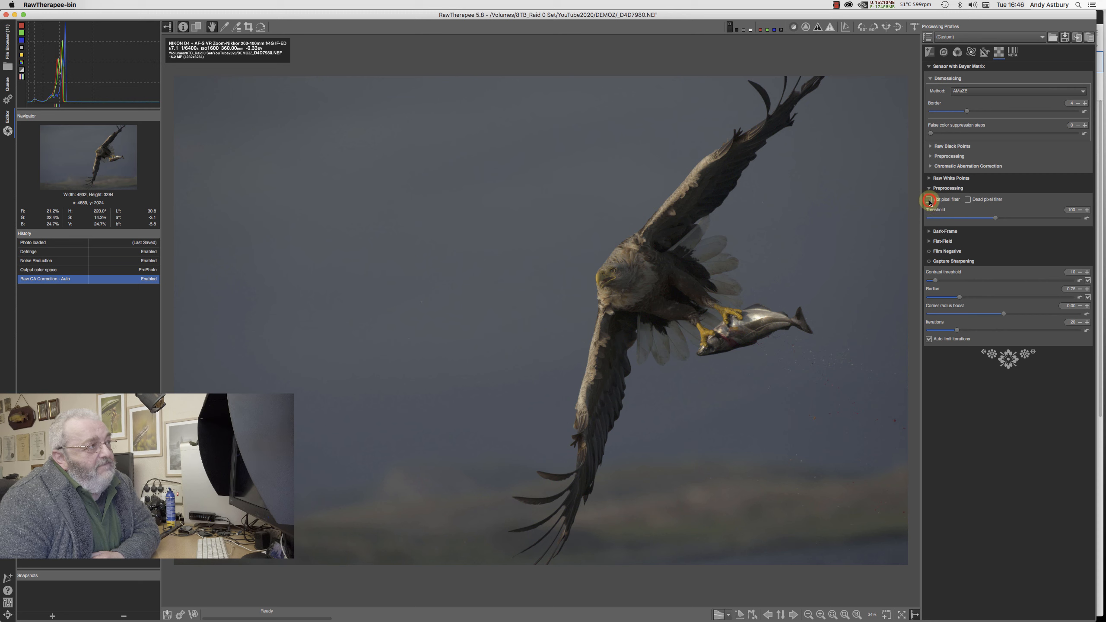
left_click(968, 200)
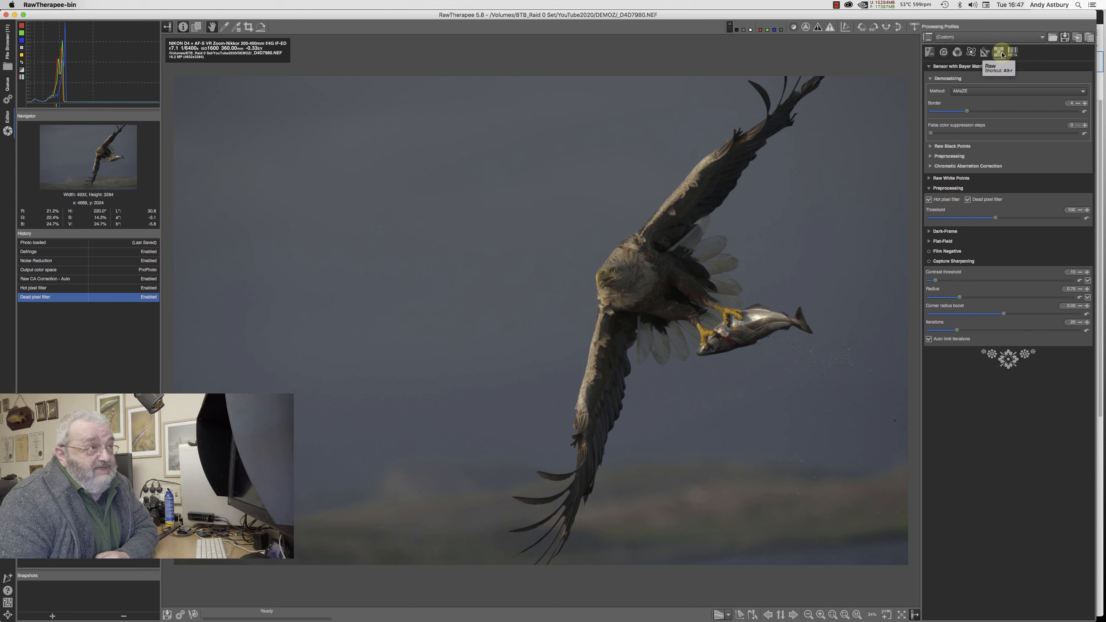
left_click(1064, 37)
left_click(481, 220)
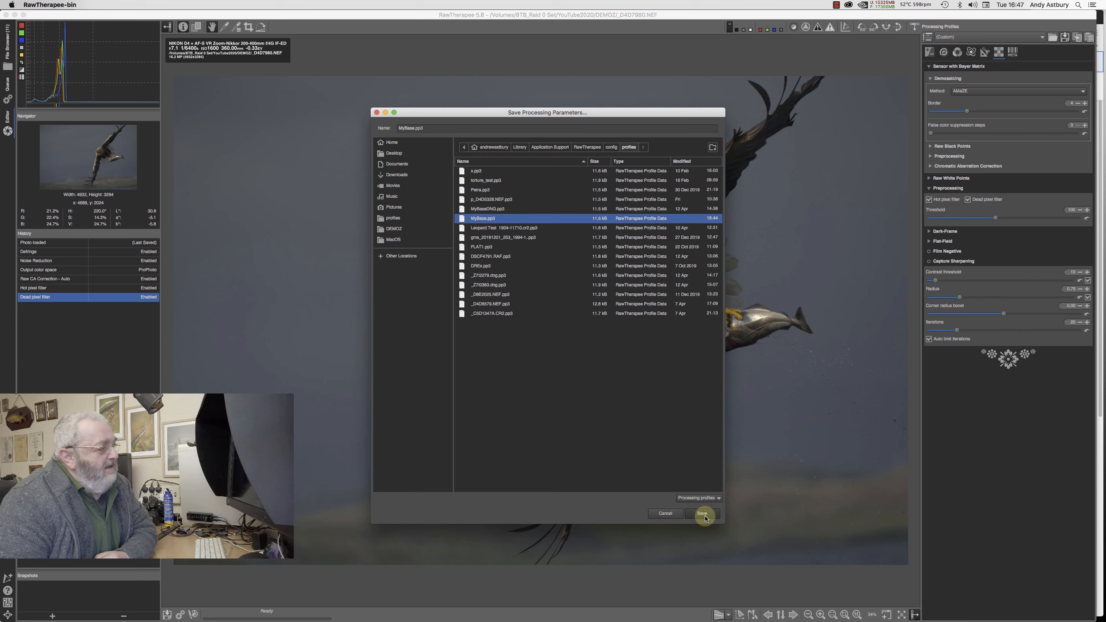
left_click(703, 514)
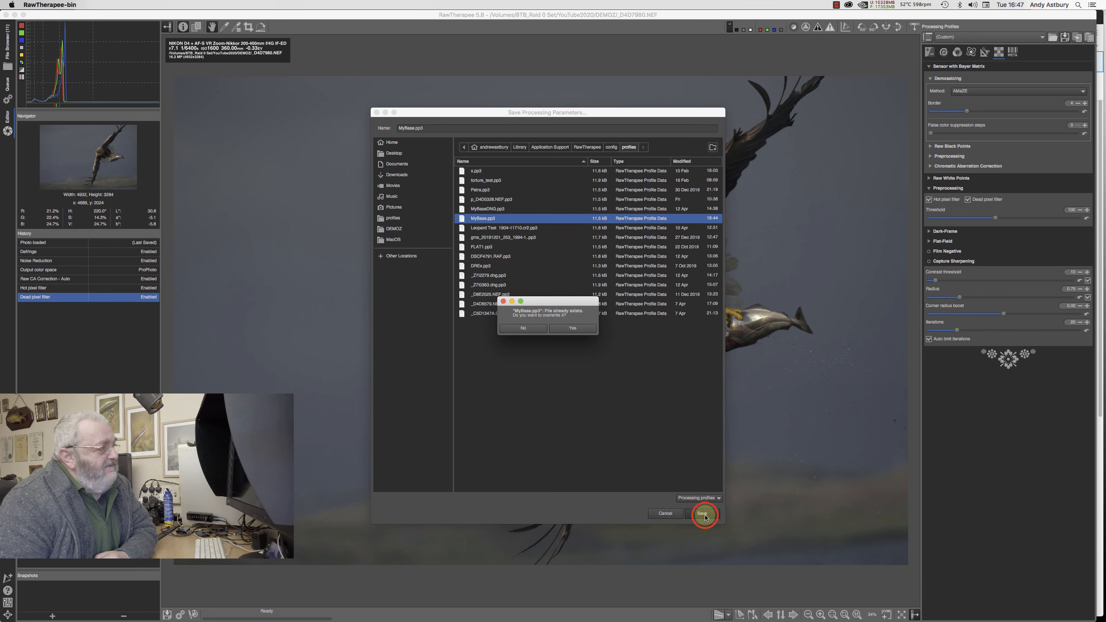
left_click(574, 327)
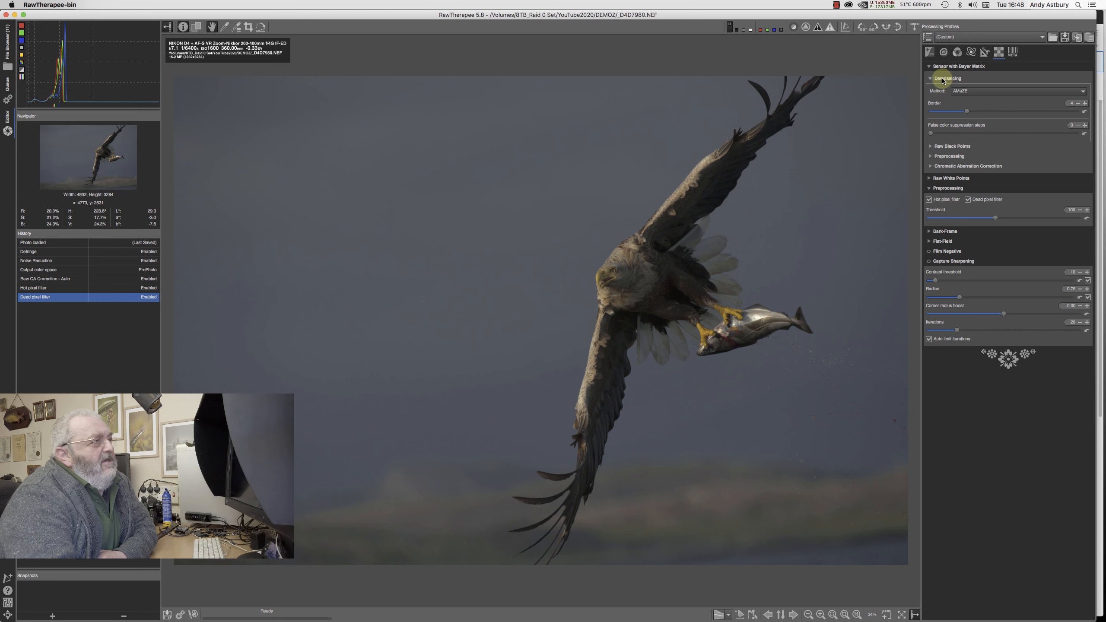
- Set Tone curve 1 to a Standard editable curve and bend its midtones upward to brighten the image
left_click(930, 51)
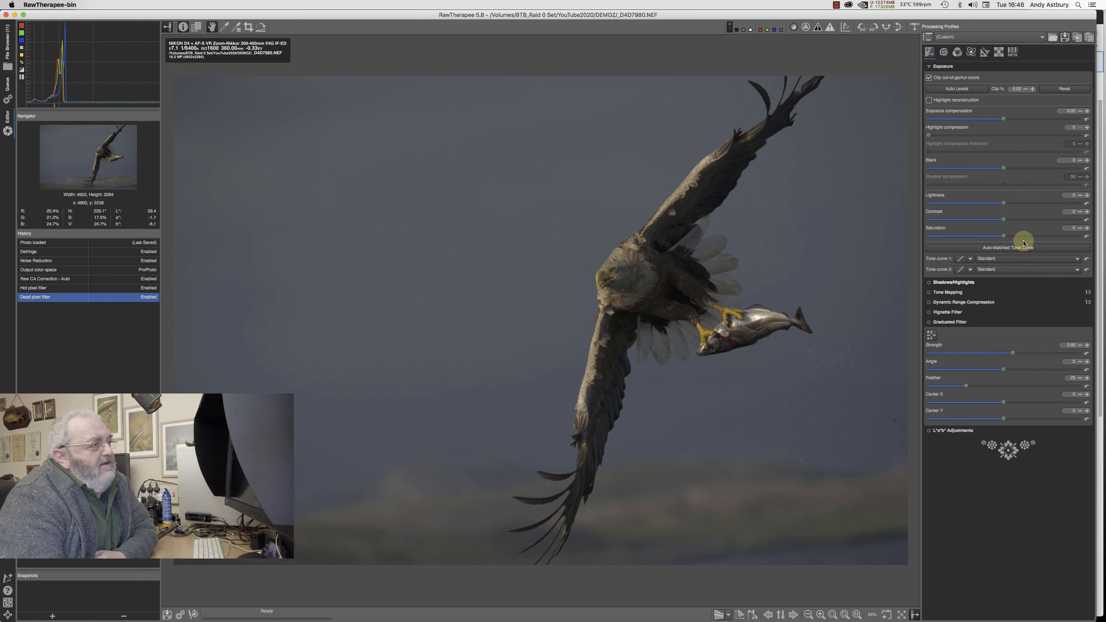
left_click(970, 260)
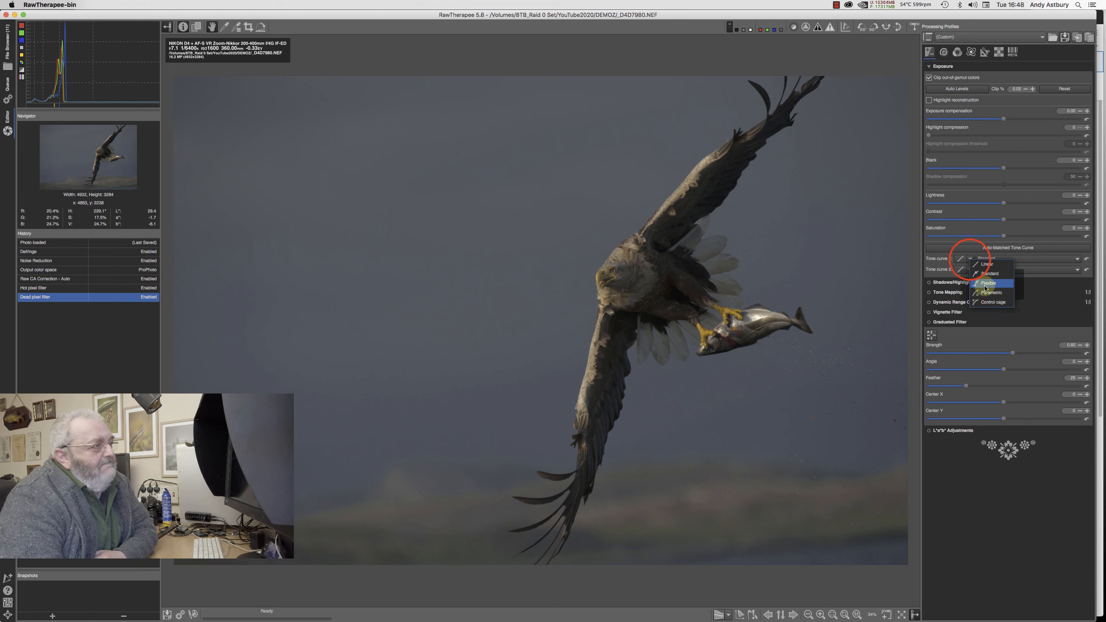
left_click(982, 274)
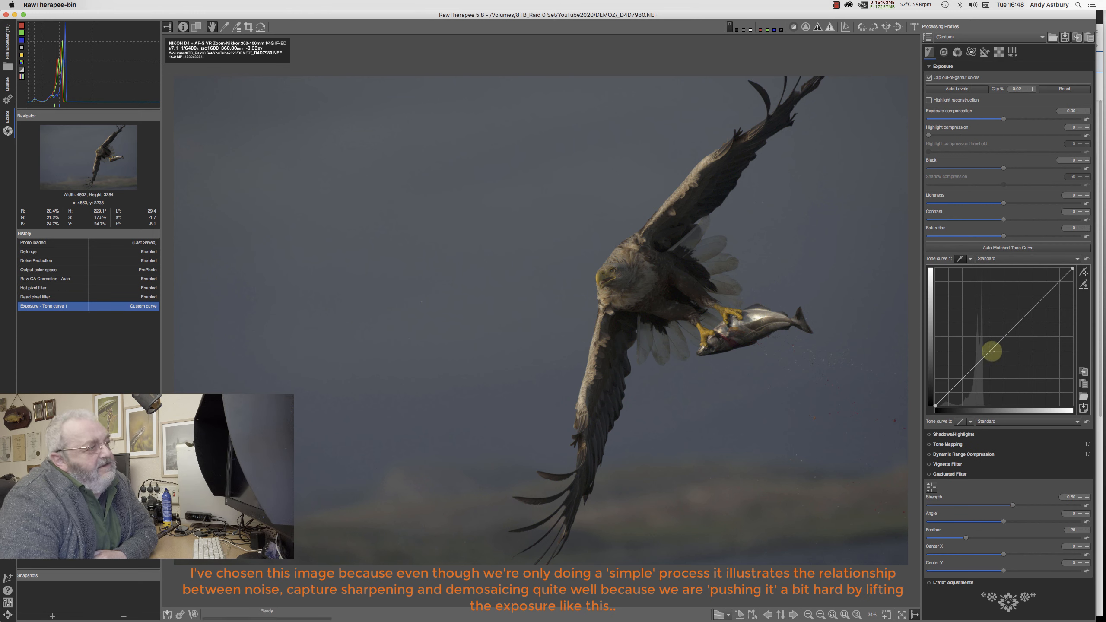
left_click_drag(1015, 322, 1006, 299)
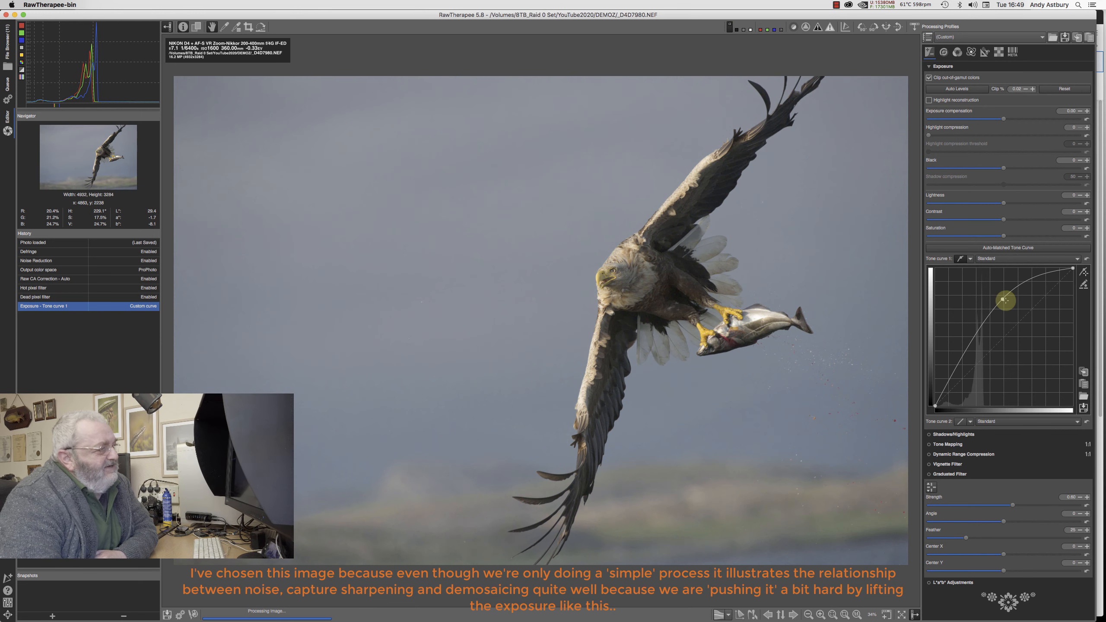
left_click_drag(1005, 299, 1011, 304)
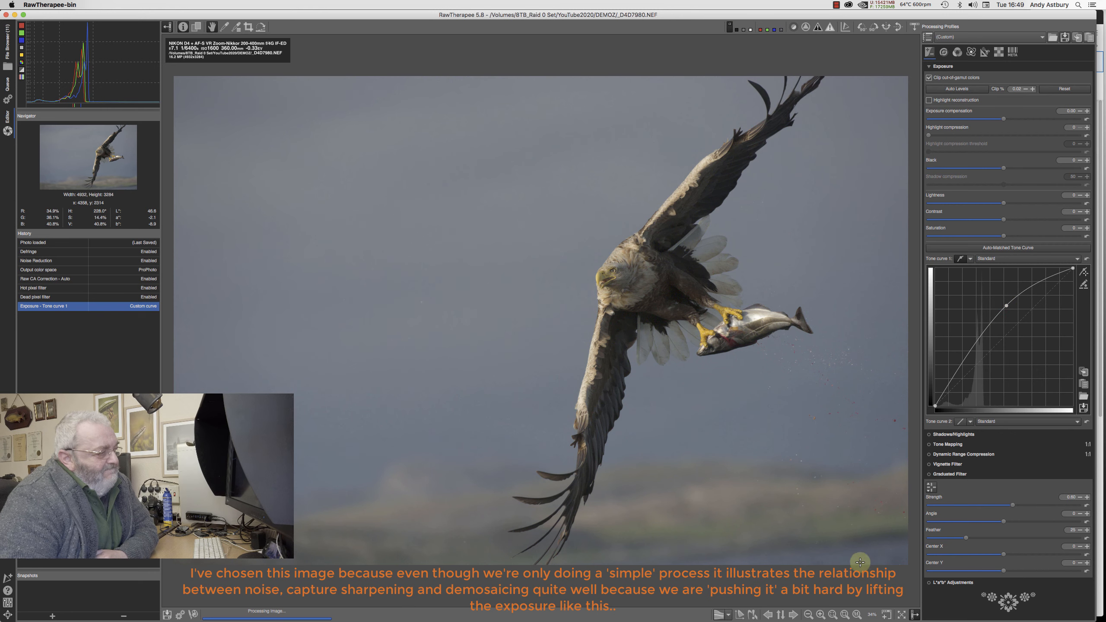
- Enable highlight reconstruction with the Color Propagation method and set highlight compression to 101
left_click(856, 615)
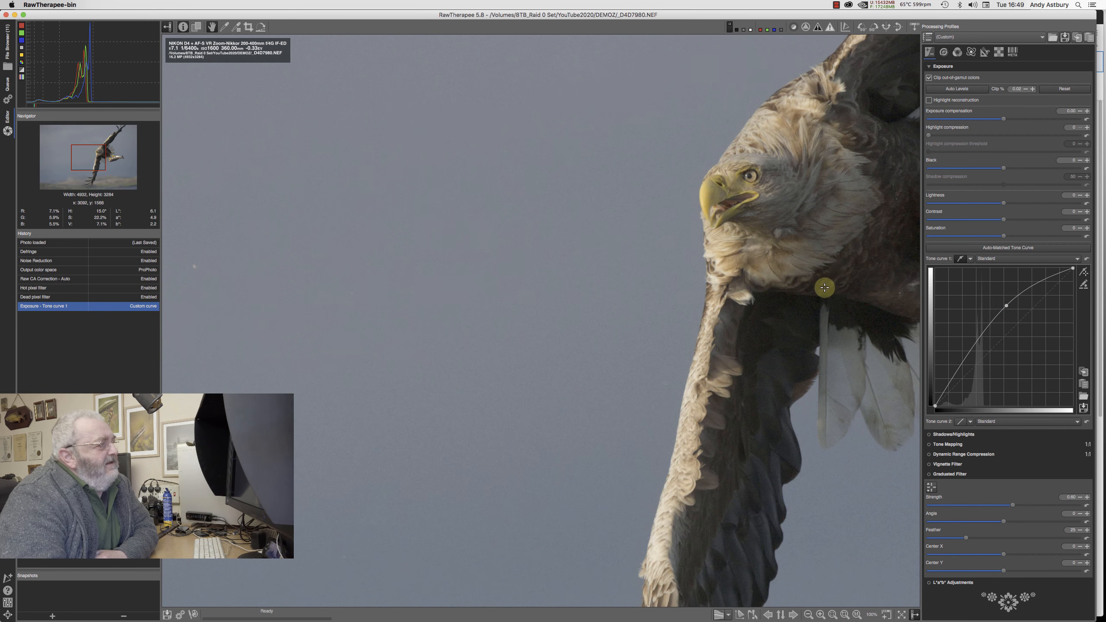
left_click_drag(826, 288, 692, 291)
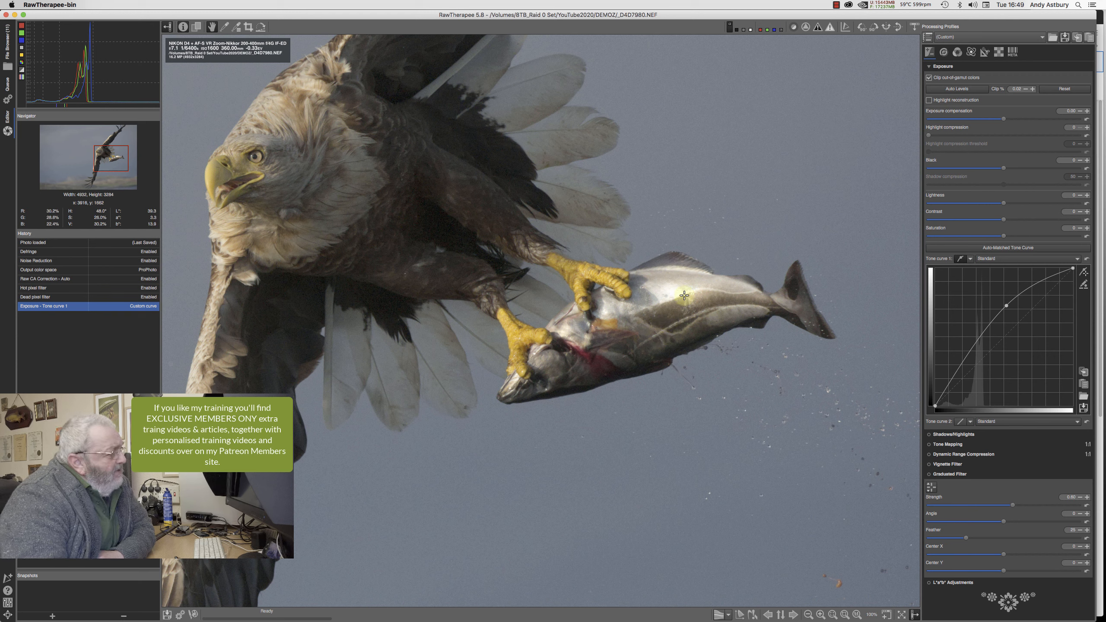
left_click(929, 102)
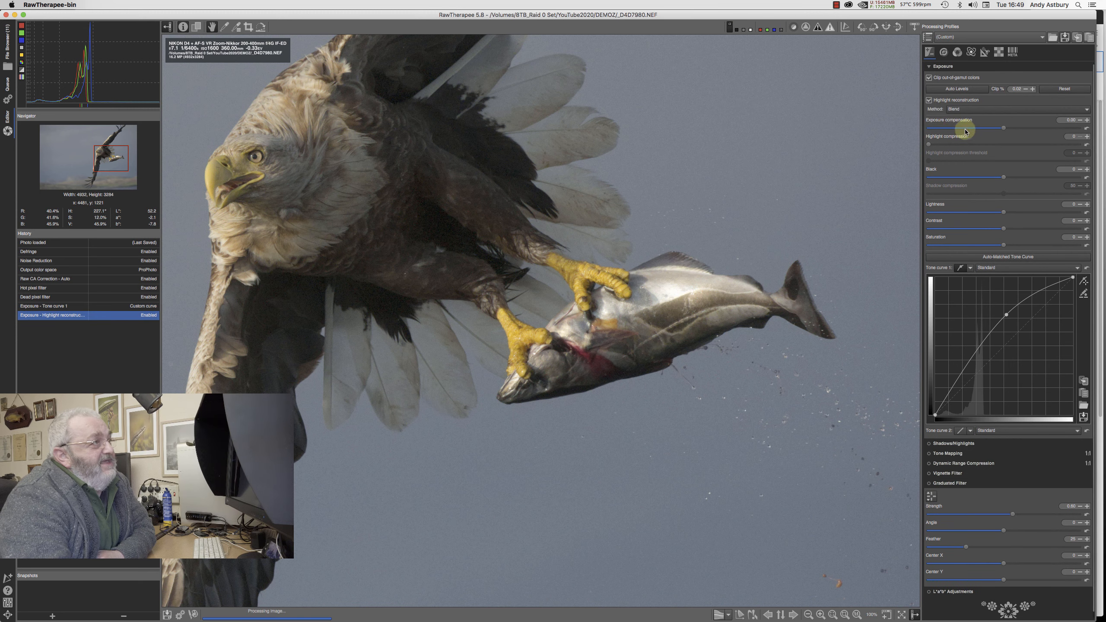
left_click(957, 110)
left_click(960, 100)
left_click_drag(929, 145, 959, 145)
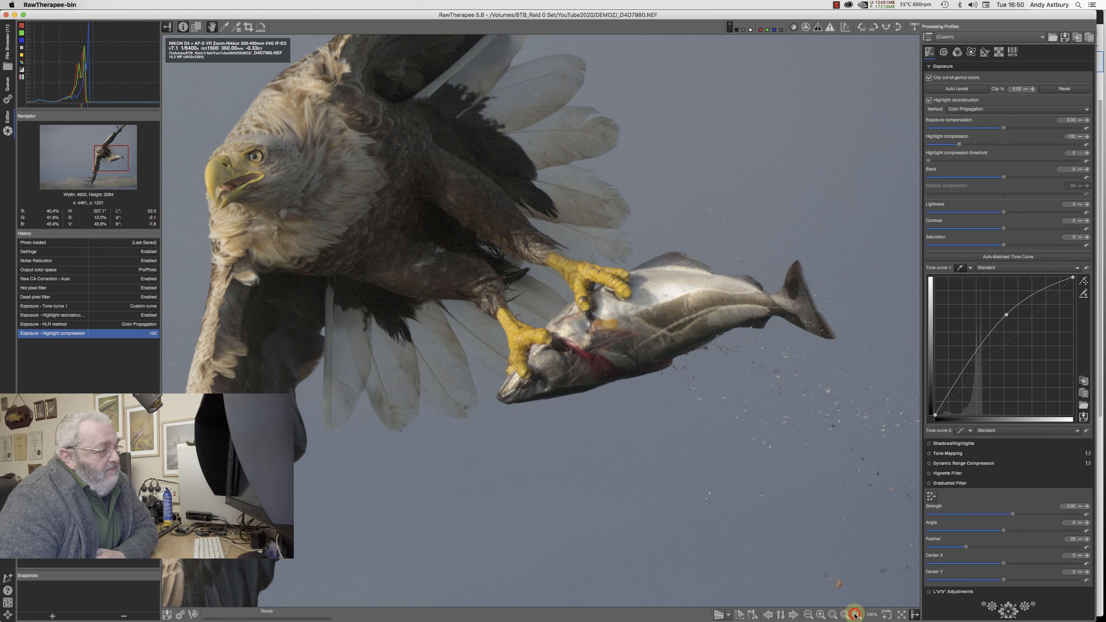
left_click(831, 614)
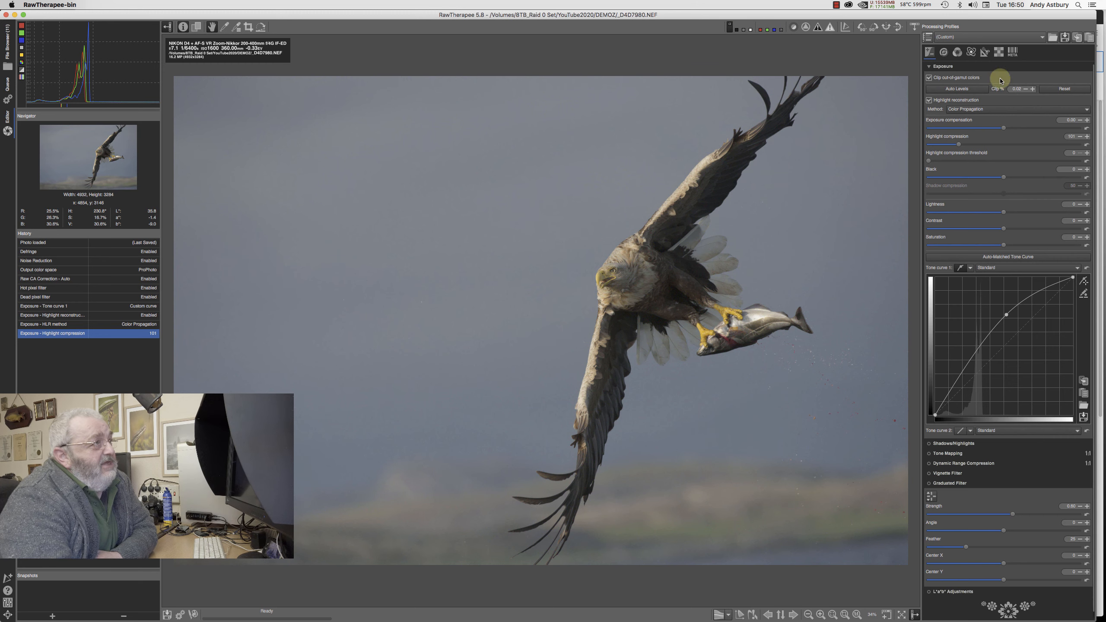
- Change the Bayer demosaicing method to RCD while checking the fine detail, and enable Capture Sharpening
left_click(998, 52)
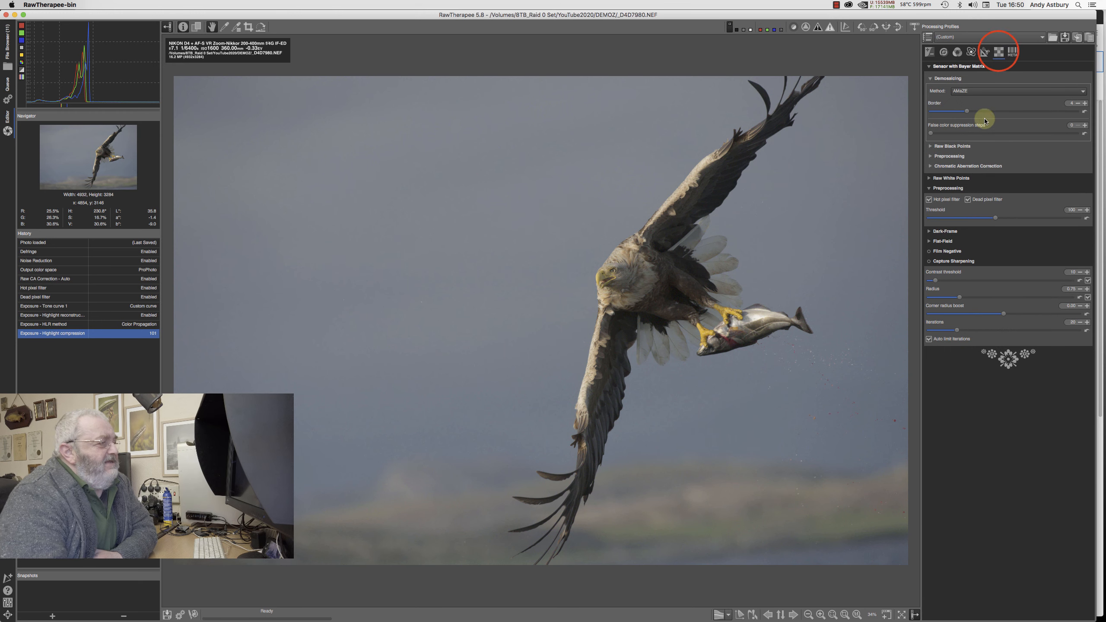
left_click(855, 614)
mouse_move(741, 264)
left_mouse_down()
mouse_move(751, 276)
mouse_move(727, 249)
left_mouse_up()
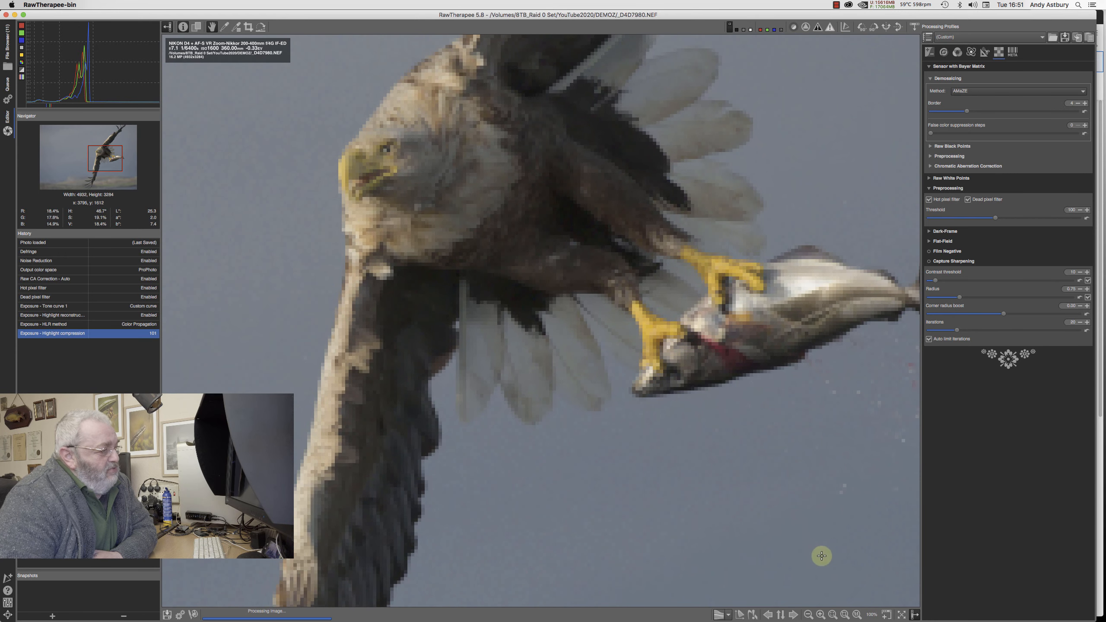
left_click(819, 614)
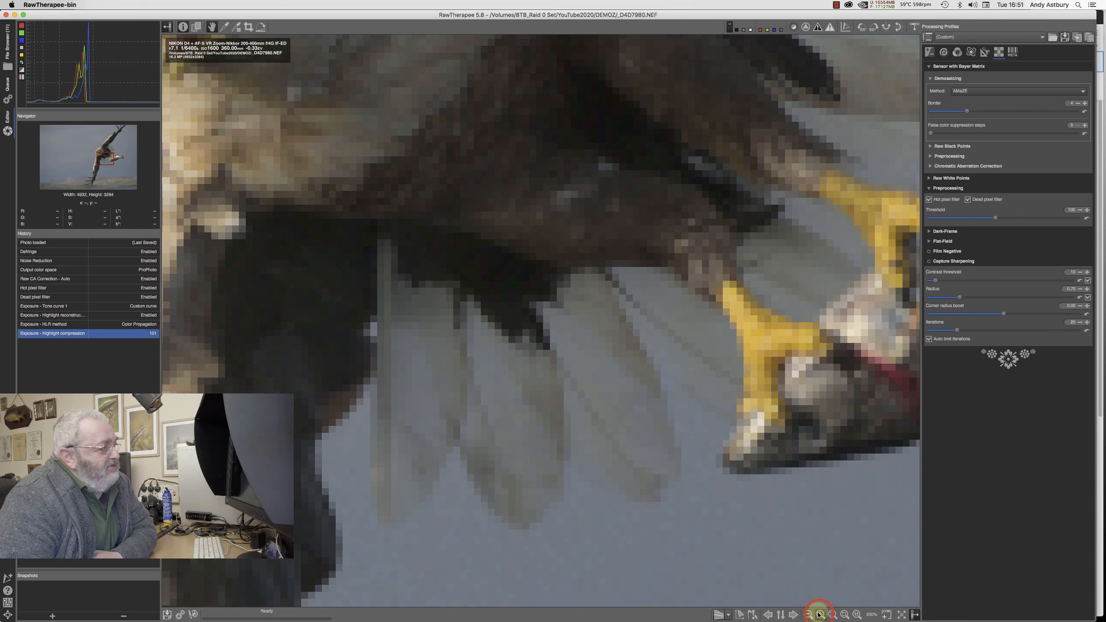
left_click(820, 614)
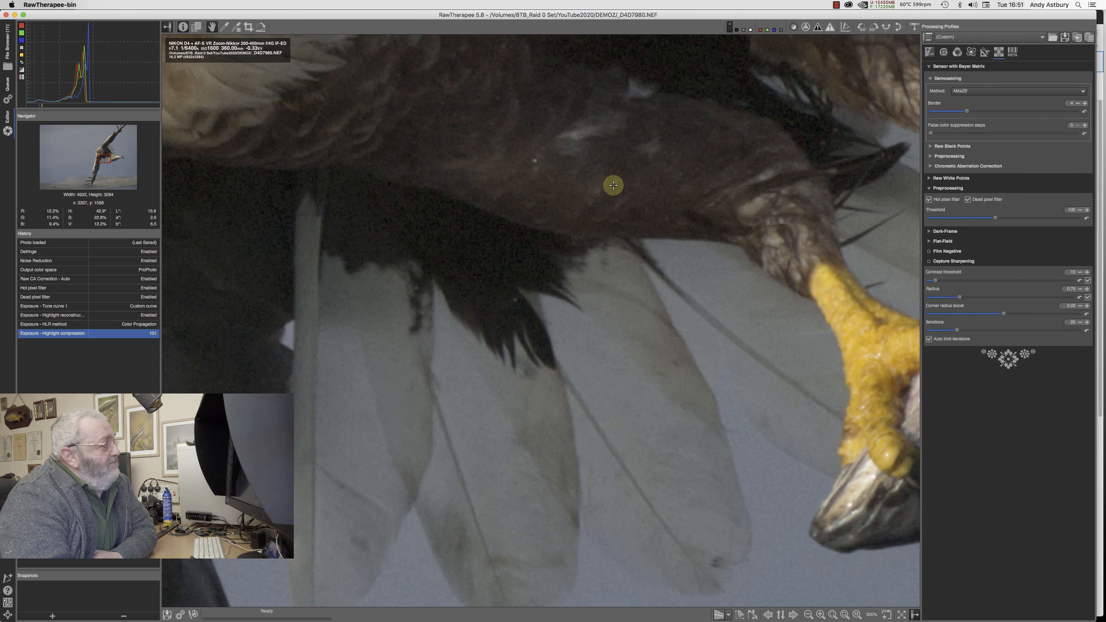
scroll(613, 185, "up", 5)
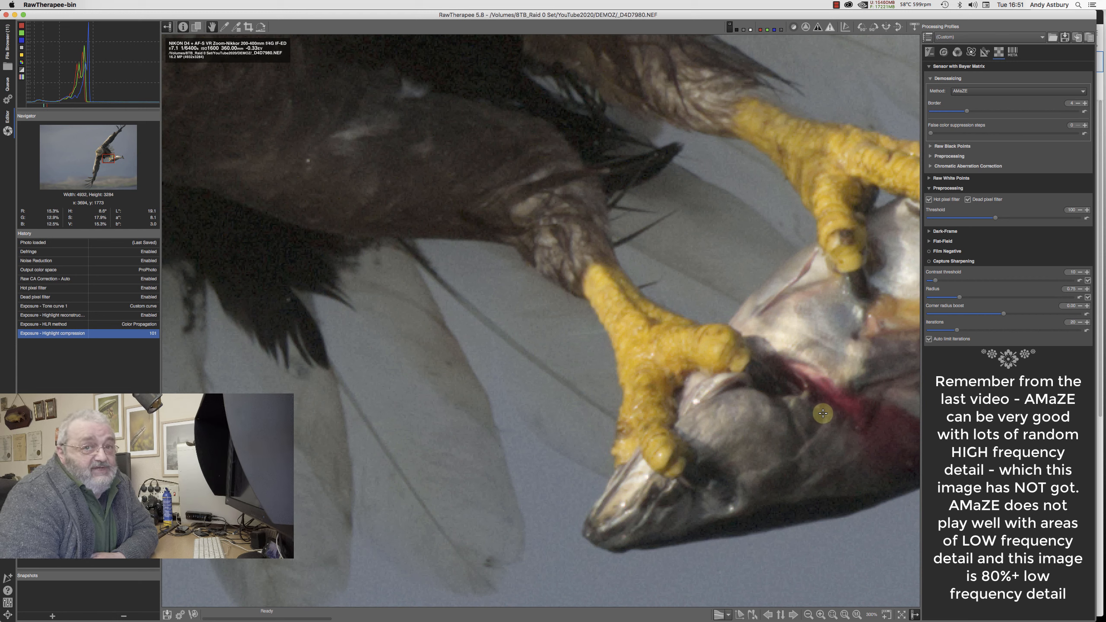
left_click(955, 93)
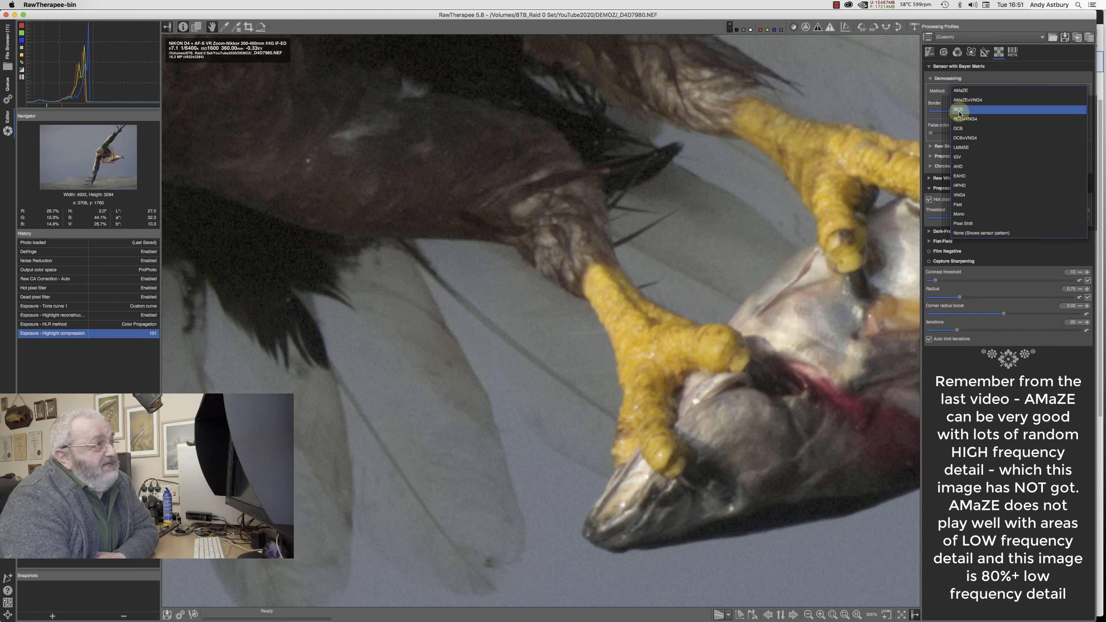
left_click(959, 110)
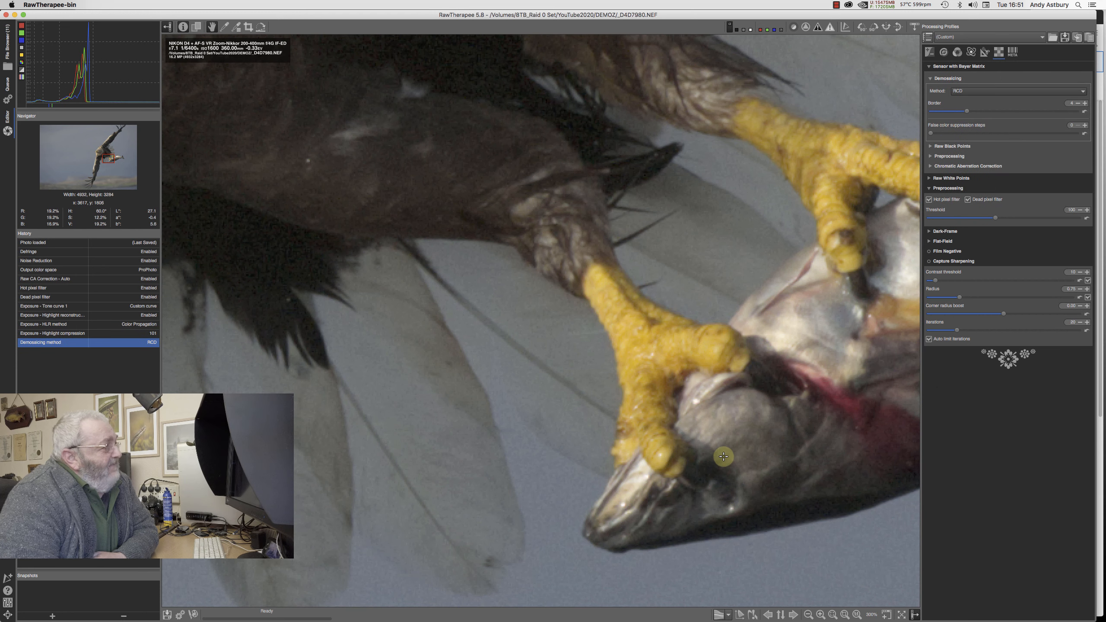
left_click(929, 261)
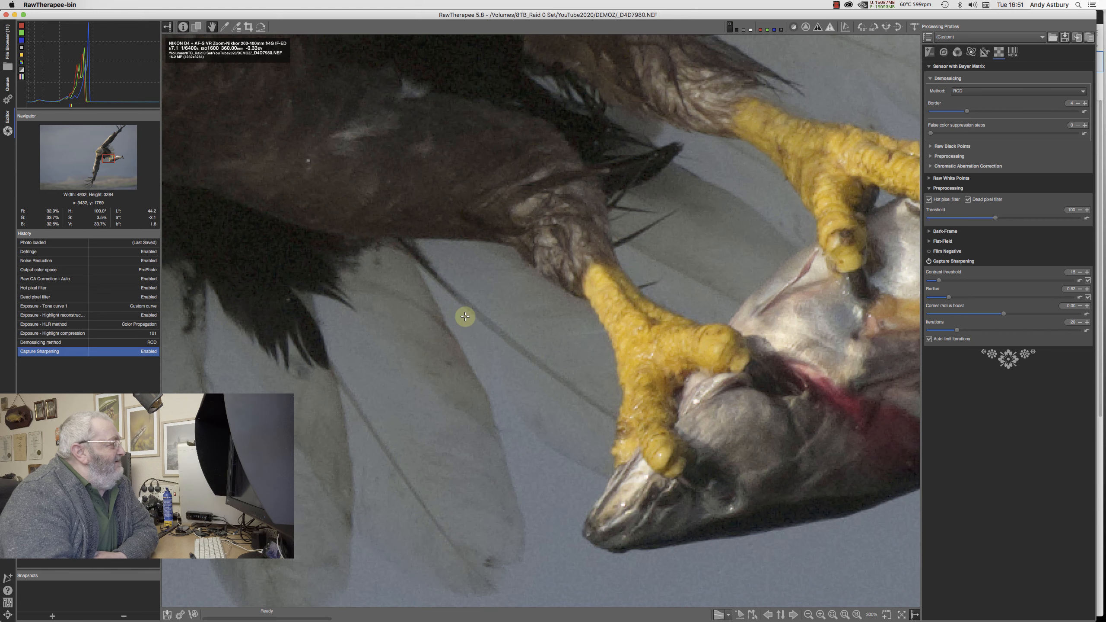
- Change the demosaicing method to RCD+VNG4 while checking the plain background below the tail feathers
left_click_drag(105, 152, 105, 158)
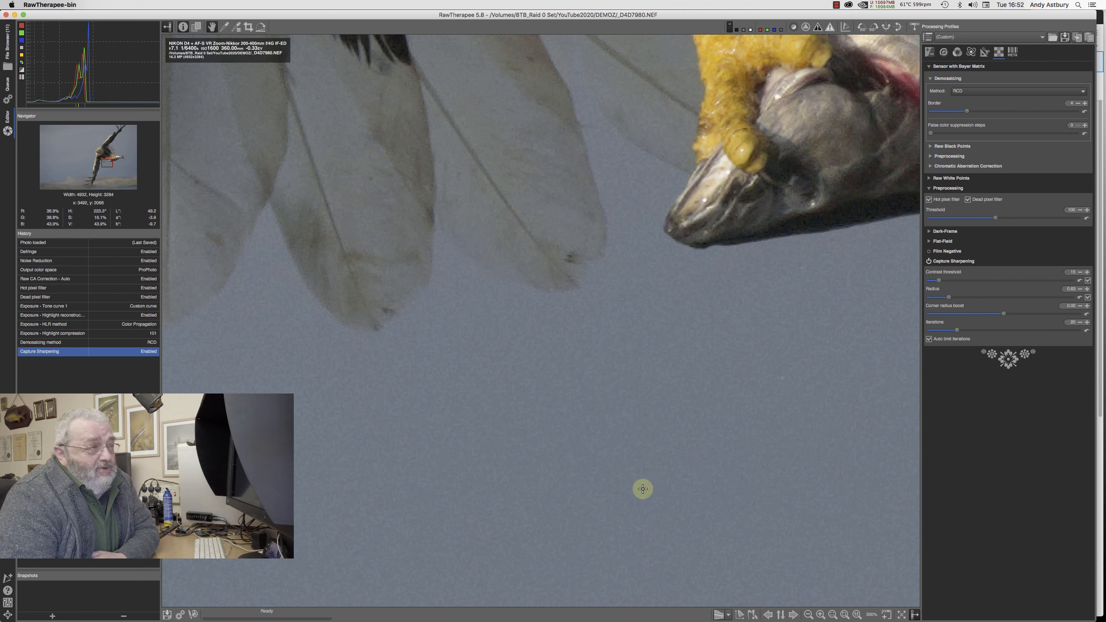
left_click(956, 91)
left_click(964, 100)
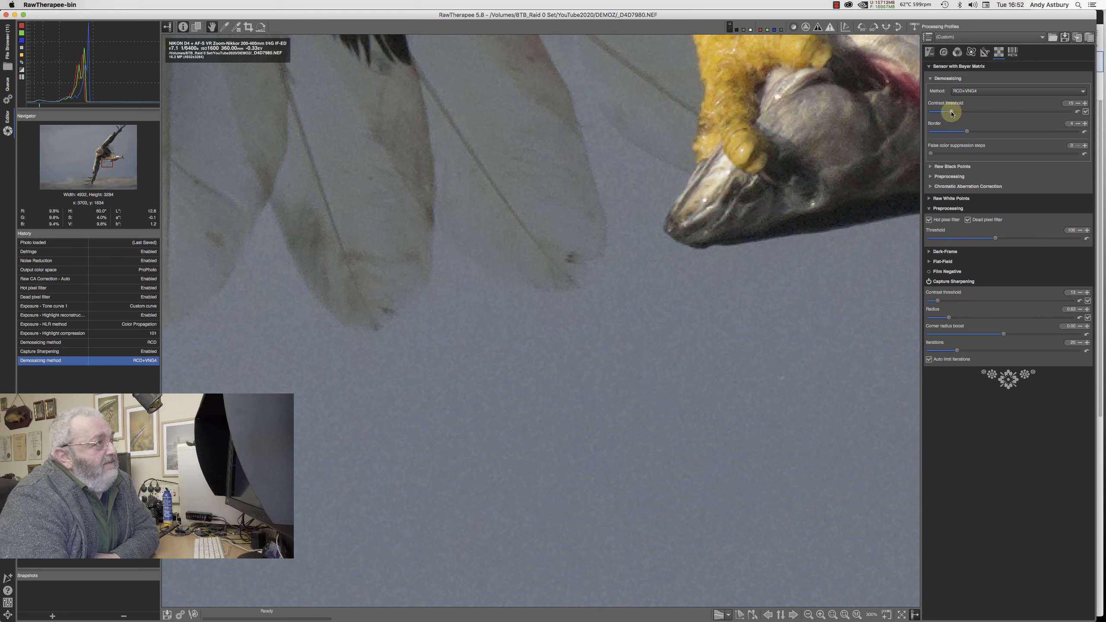
- Compare demosaicing contrast thresholds of 0, 4 and the automatic setting, and set the threshold to 21
left_click_drag(951, 113, 916, 114)
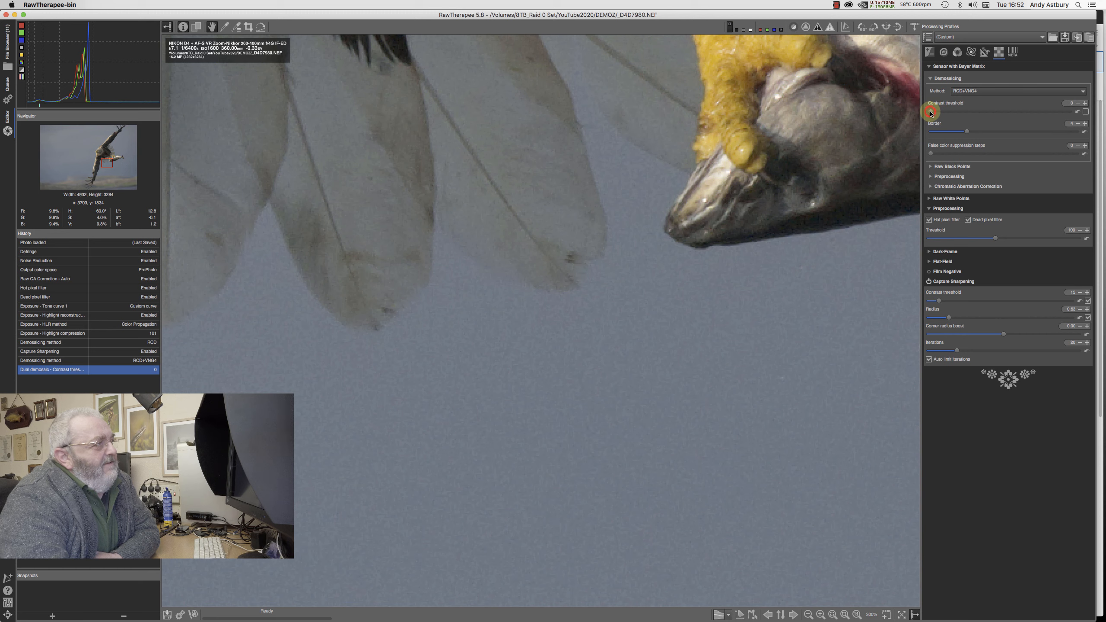
left_click_drag(931, 113, 961, 115)
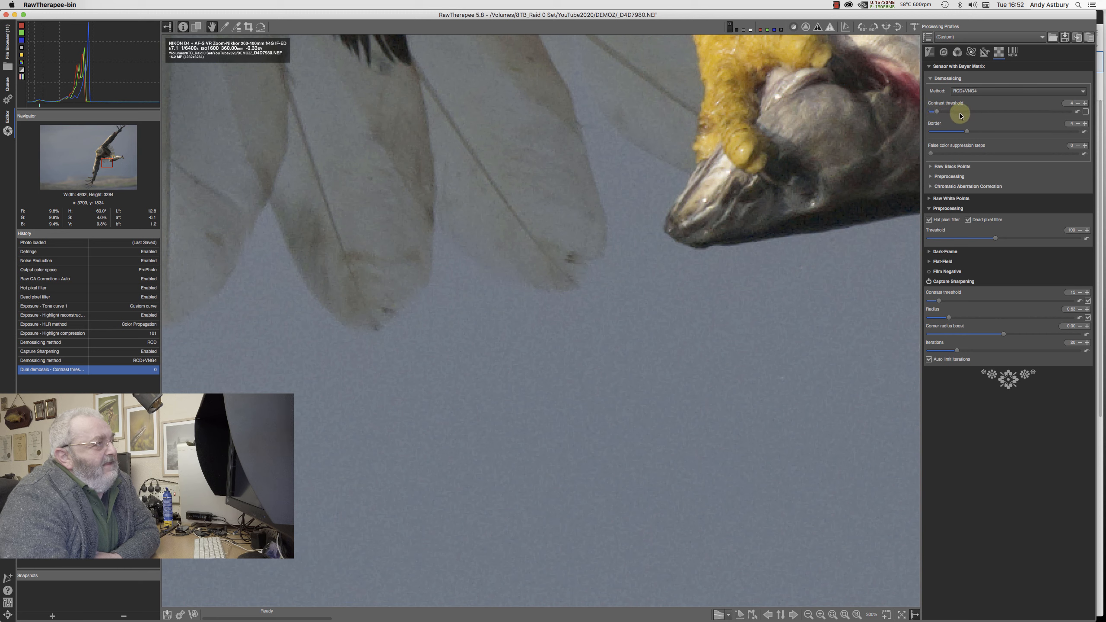
left_click(1085, 112)
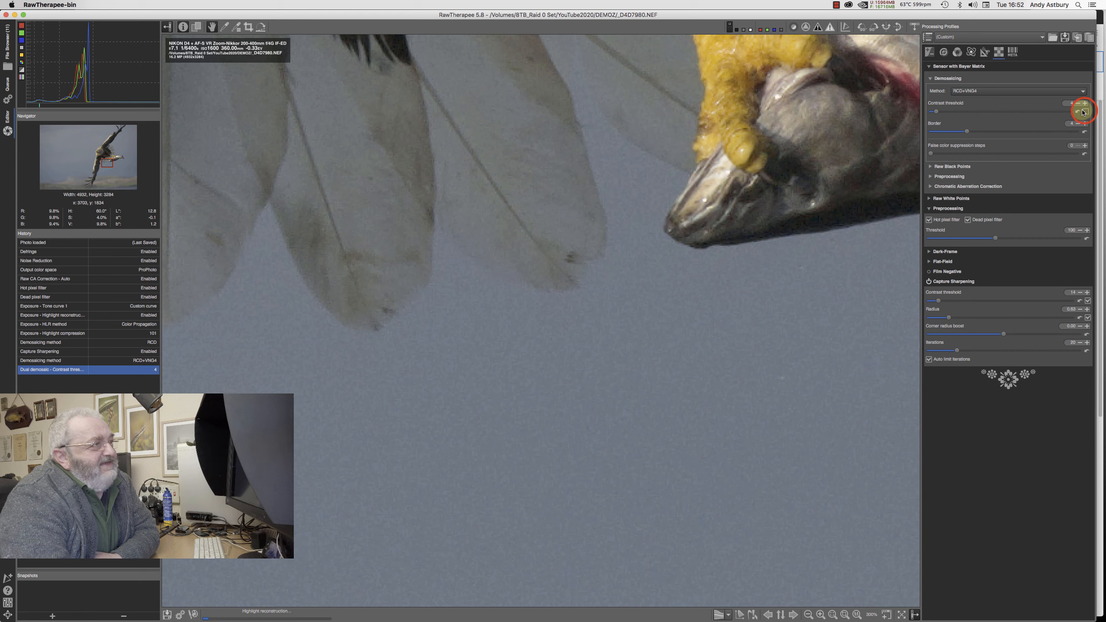
left_click(1085, 113)
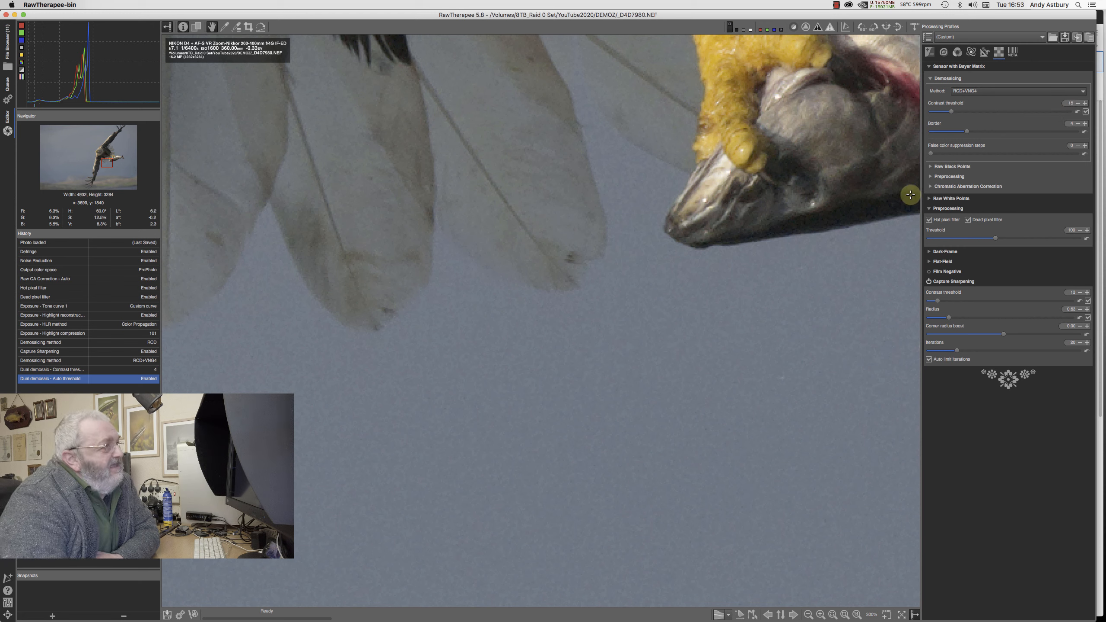
left_click_drag(952, 112, 961, 112)
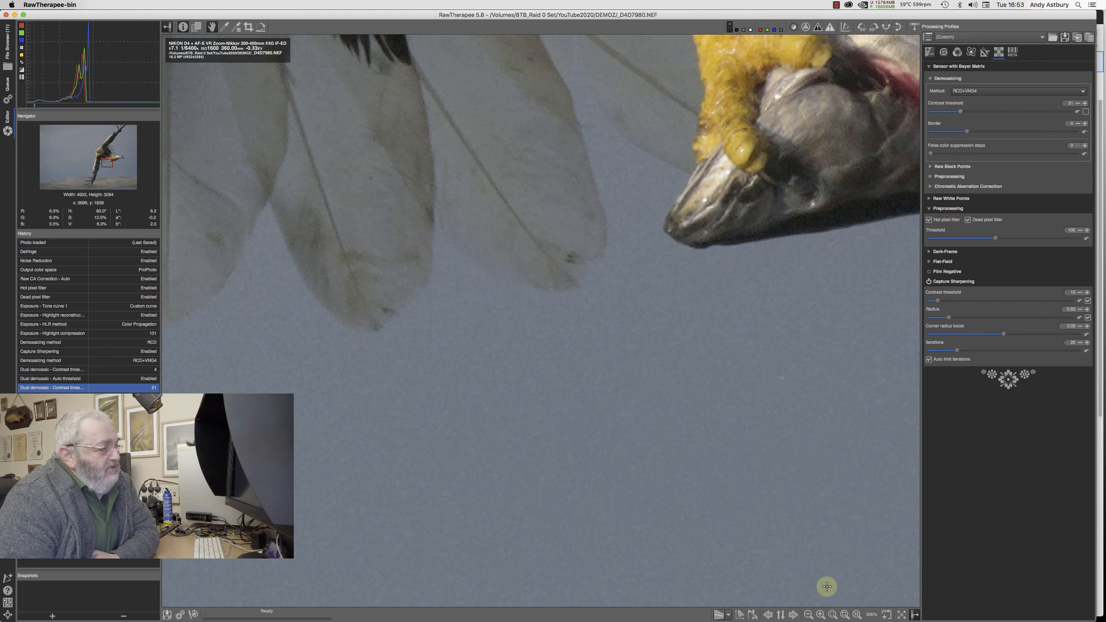
- Show the sharpening contrast mask for the whole image and raise the Capture Sharpening contrast threshold to 20
left_click(831, 615)
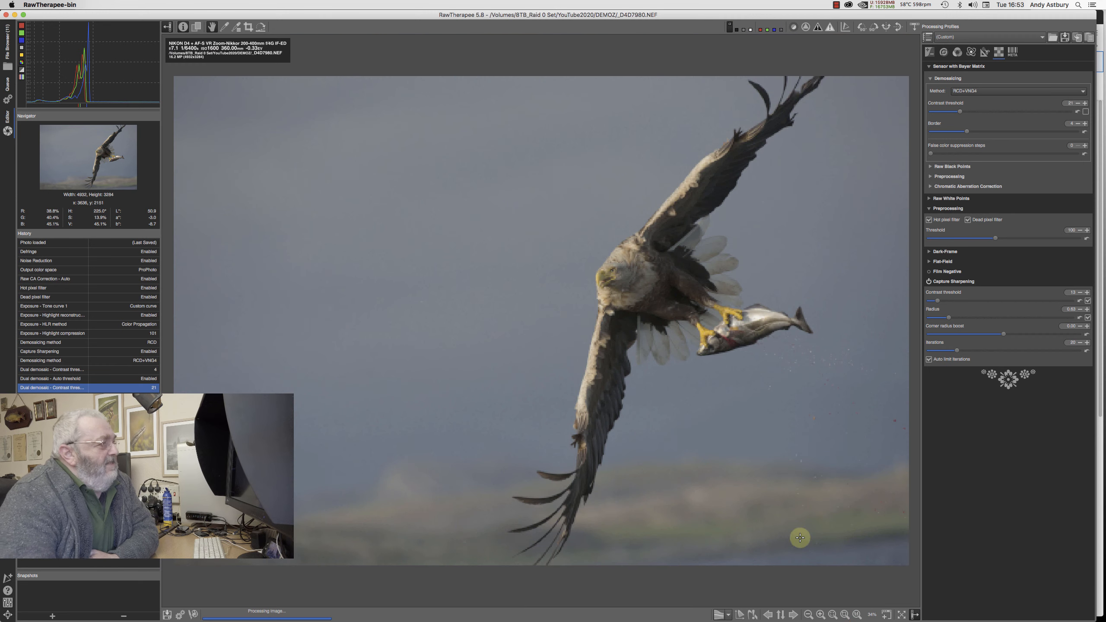
left_click(806, 28)
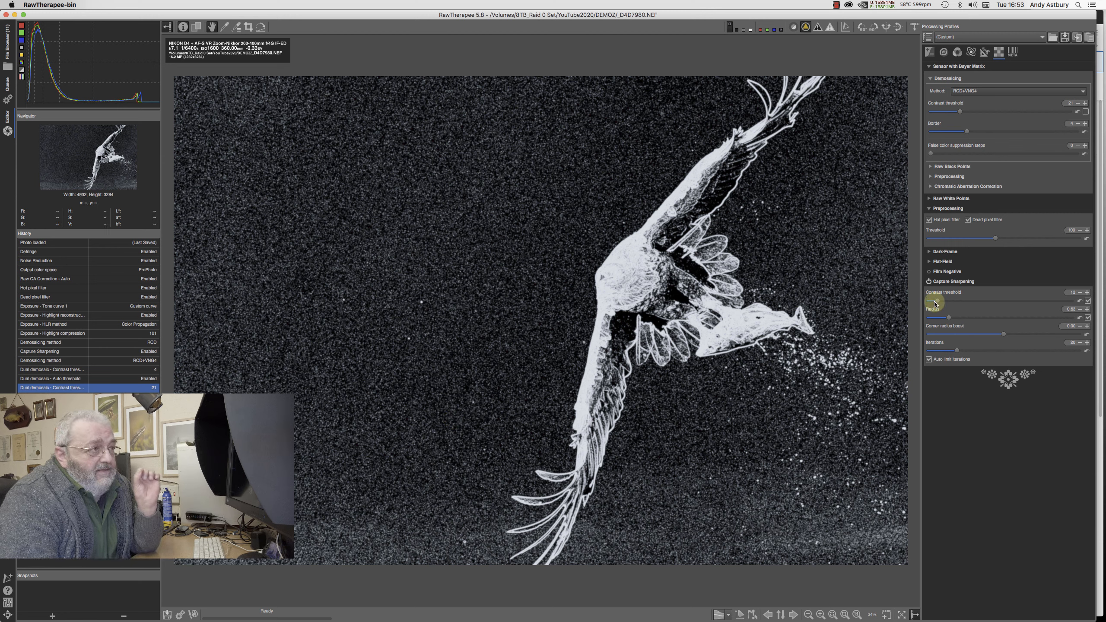
left_click(1086, 292)
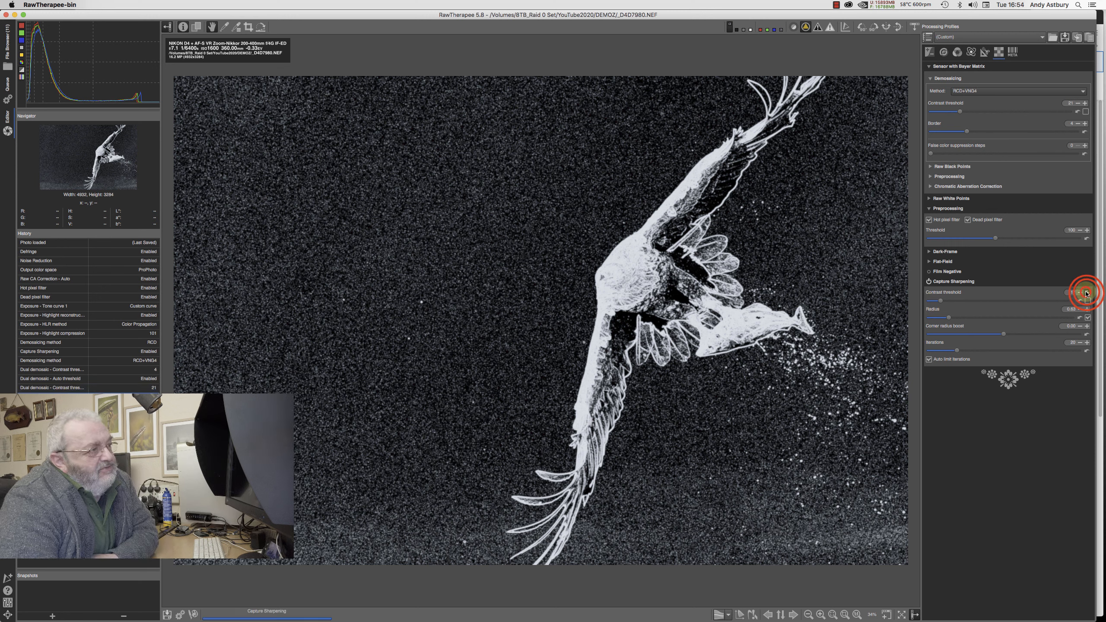
left_click(1086, 293)
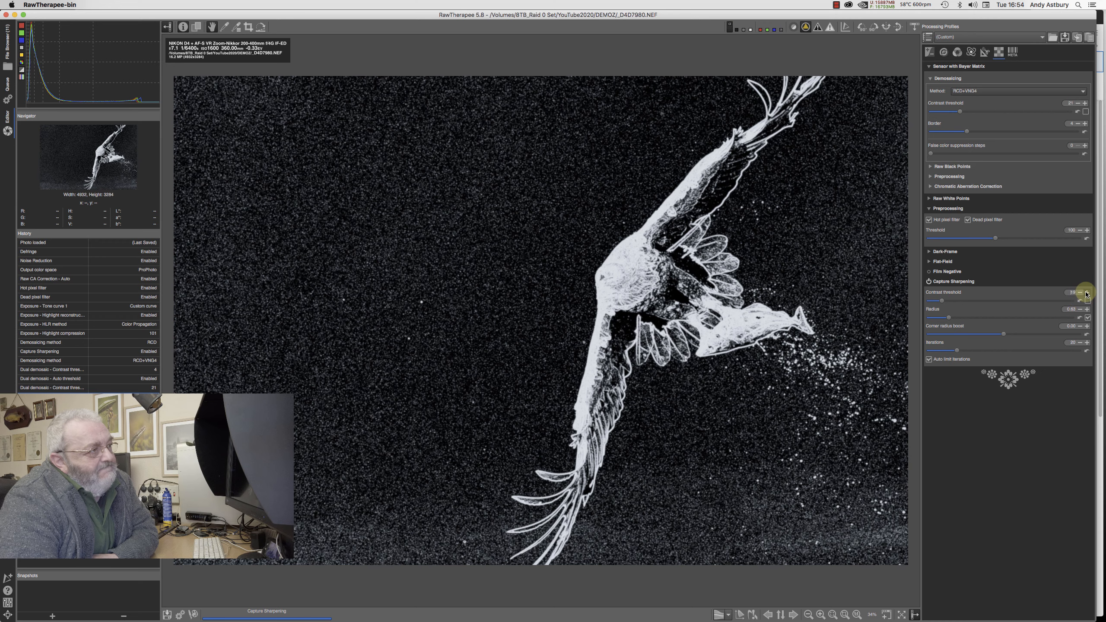
left_click(1086, 293)
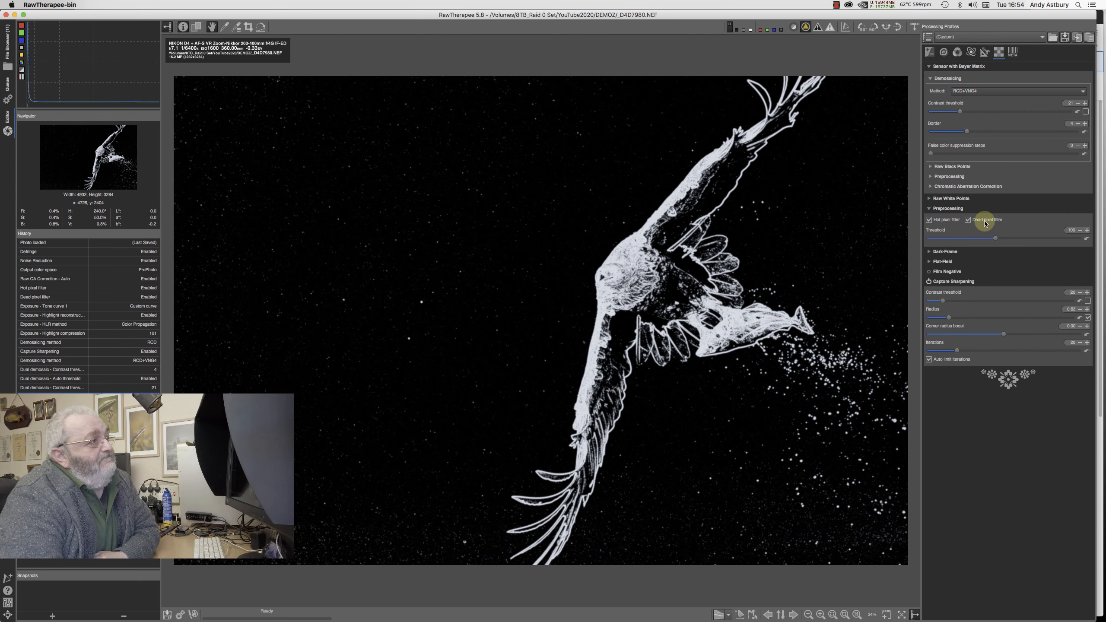
- Hide the sharpening contrast mask and examine the noise in the eagle's head and dark body plumage at 100% to 400% zoom
left_click(806, 28)
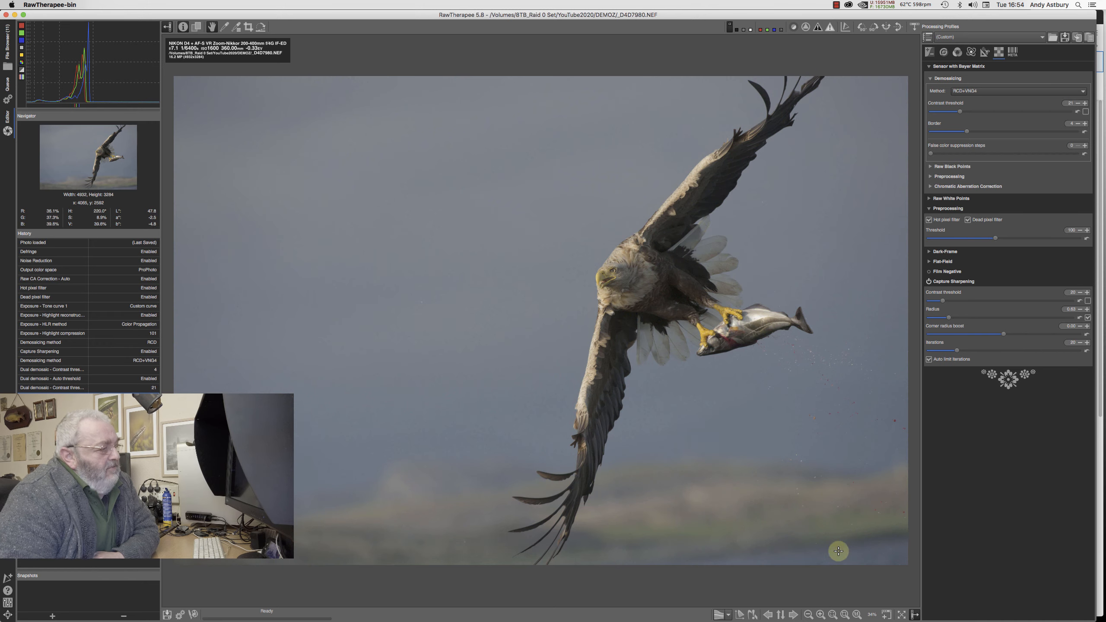
left_click(856, 615)
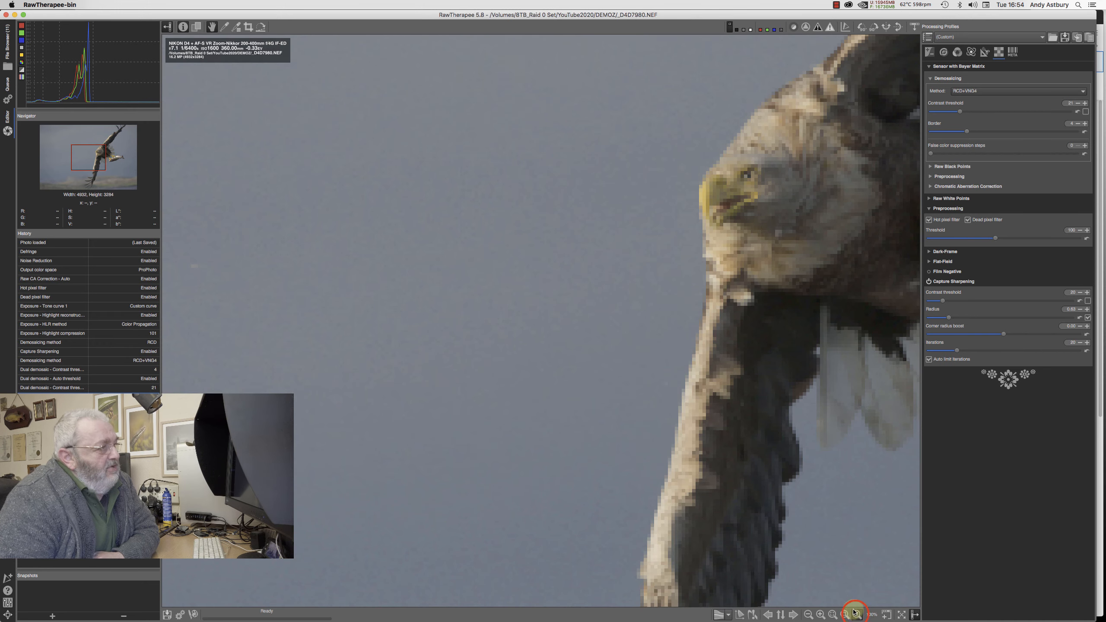
left_click_drag(812, 198, 737, 221)
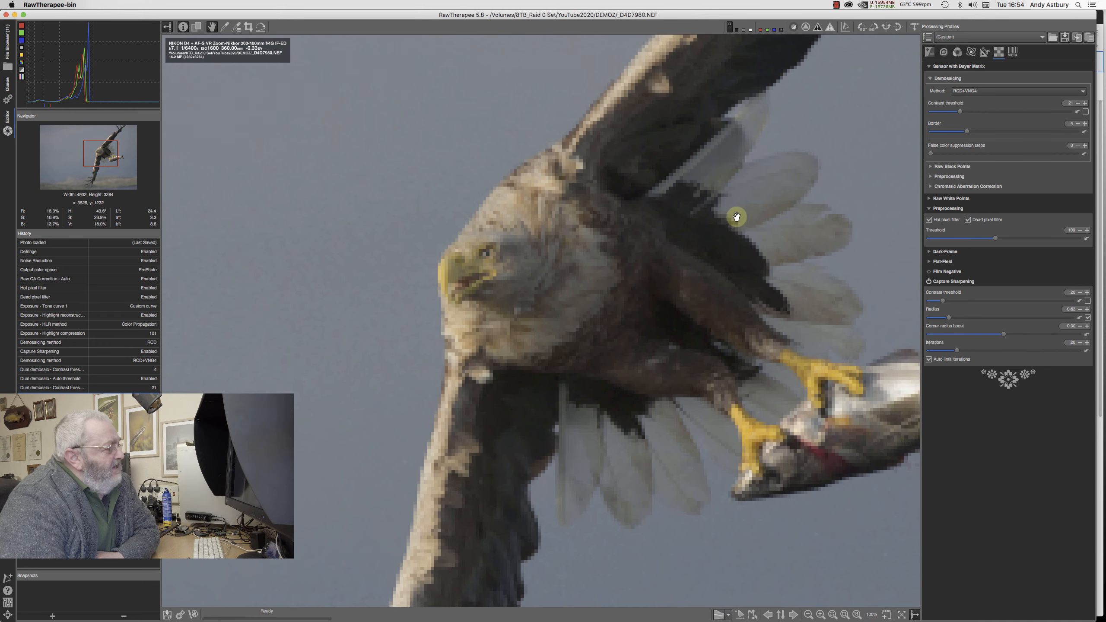
scroll(736, 218, "right", 5)
scroll(735, 217, "down", 2)
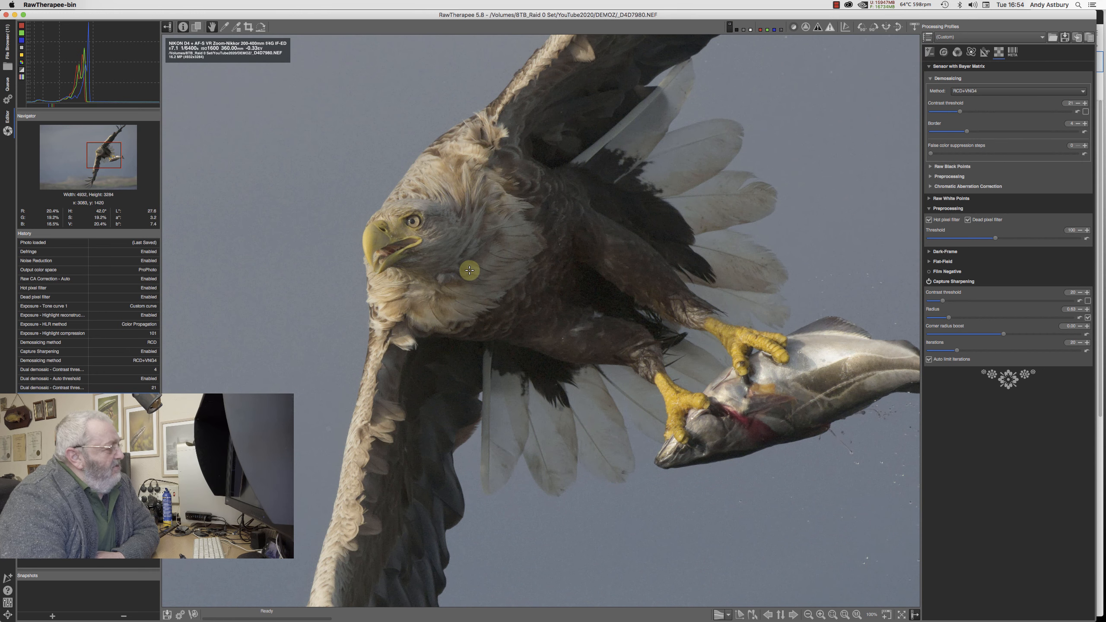
left_click(819, 614)
left_click(819, 614)
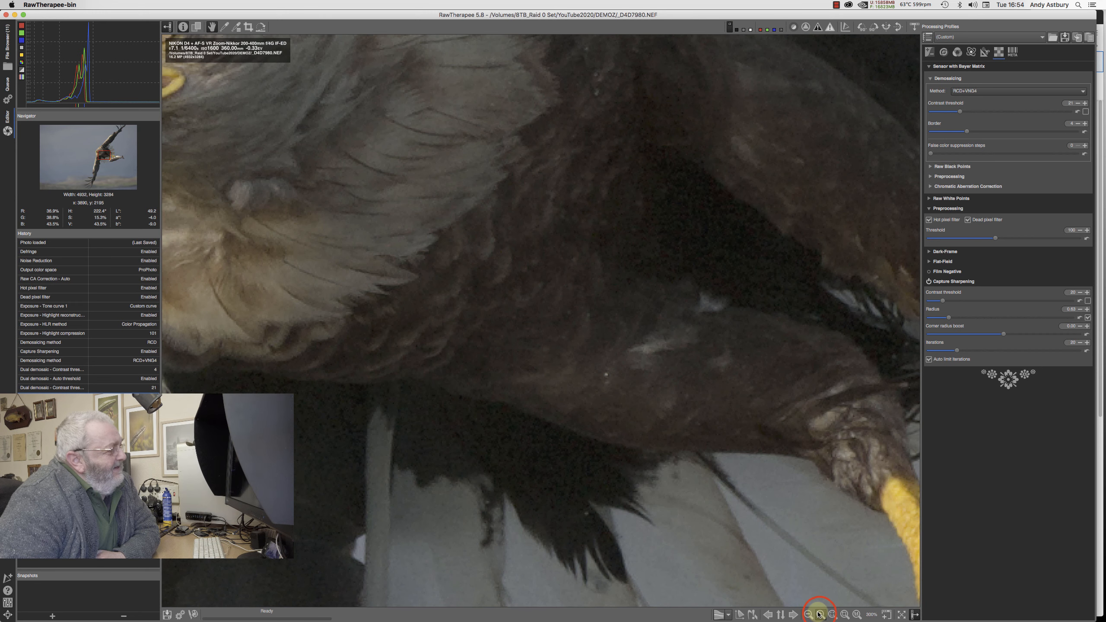
left_click(819, 614)
mouse_move(737, 205)
left_mouse_down()
mouse_move(715, 204)
mouse_move(736, 210)
left_mouse_up()
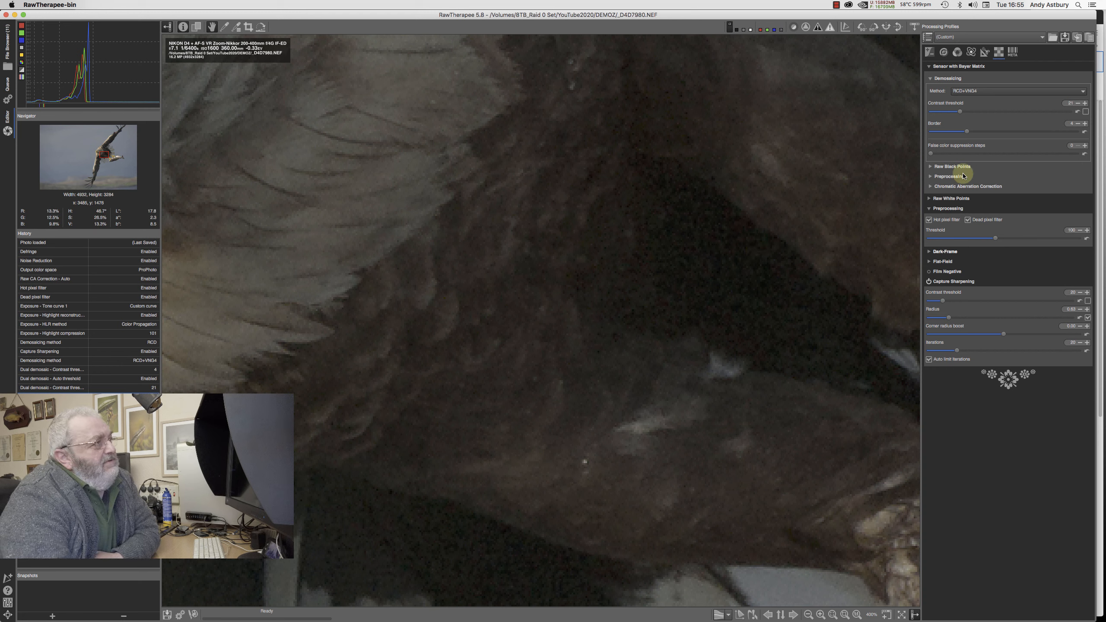
- Show the Noise Reduction settings and check the color space choices, keeping L*a*b*
left_click(944, 52)
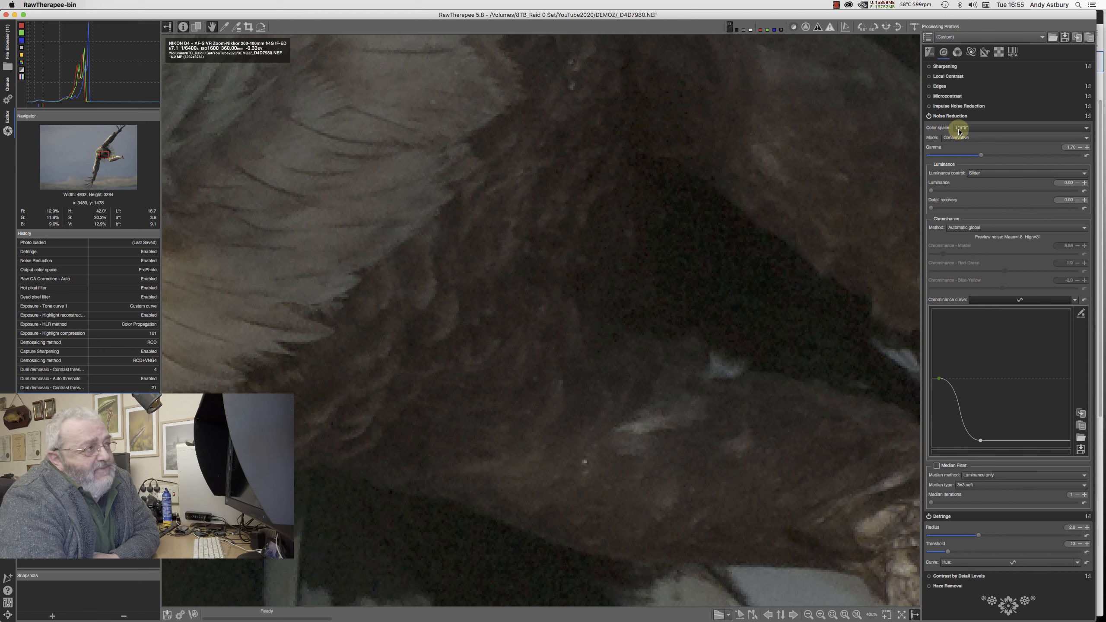
left_click(1075, 131)
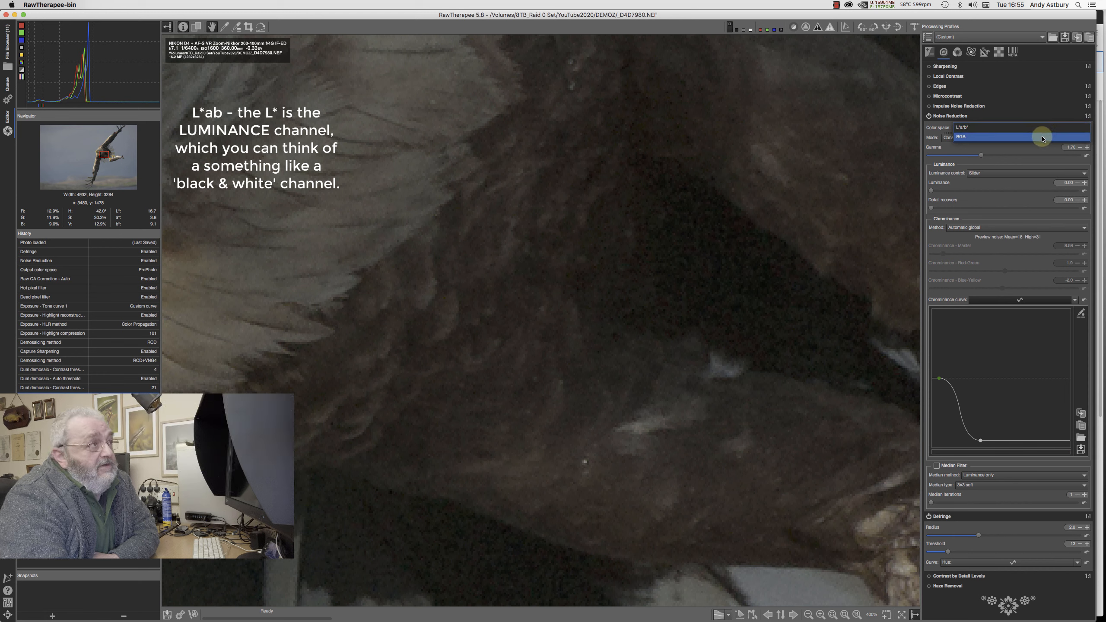
left_click(1025, 130)
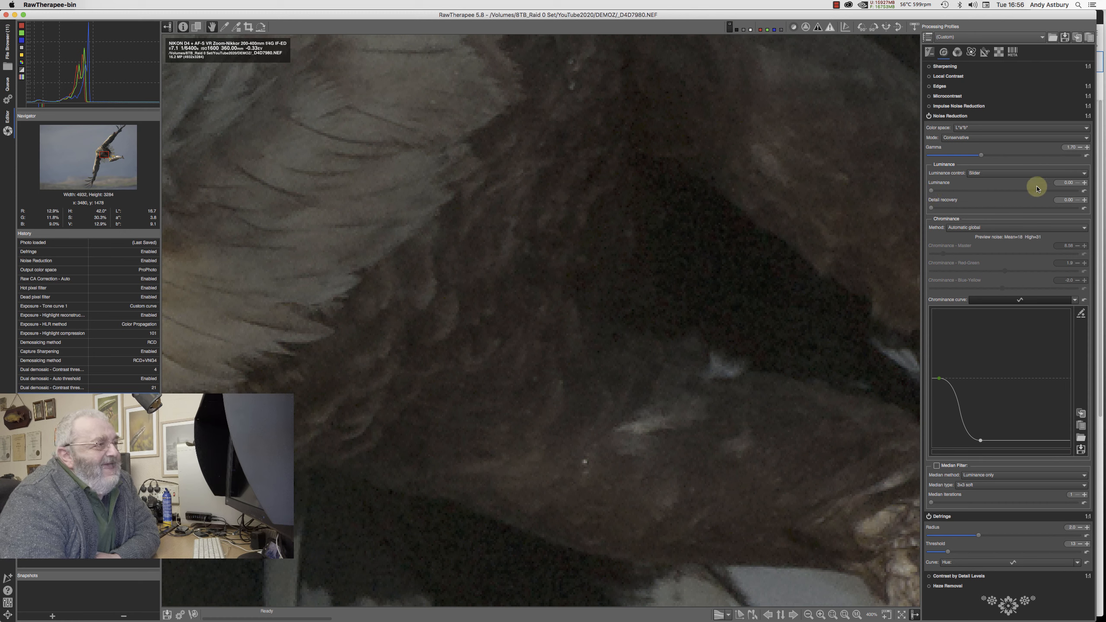
- Try the Curve option for luminance noise control and switch back to Slider
left_click(1028, 173)
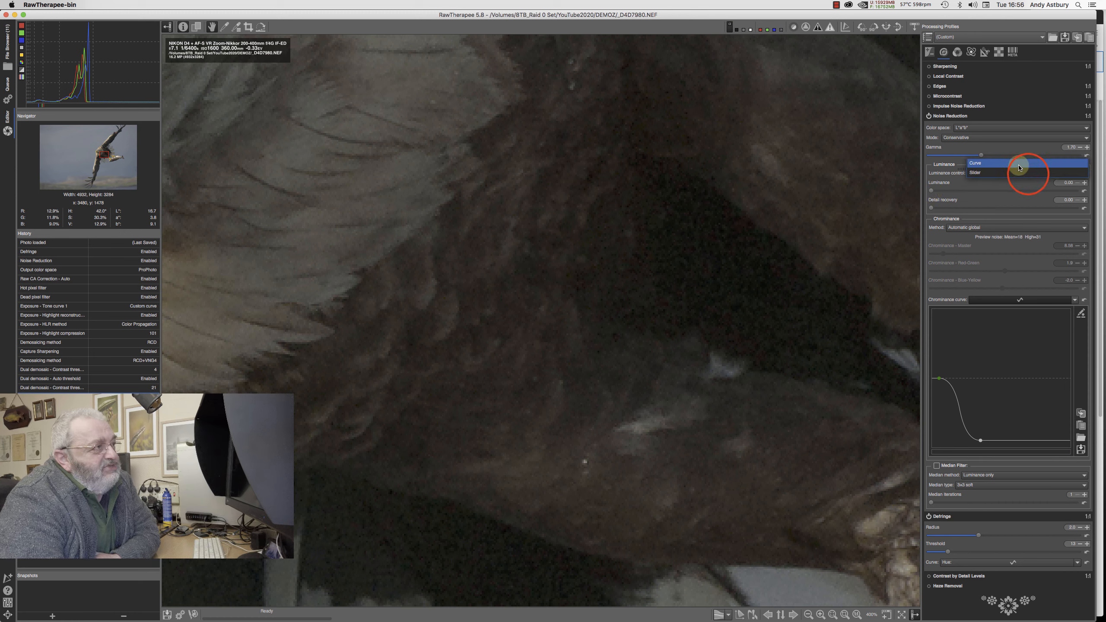
left_click(1017, 164)
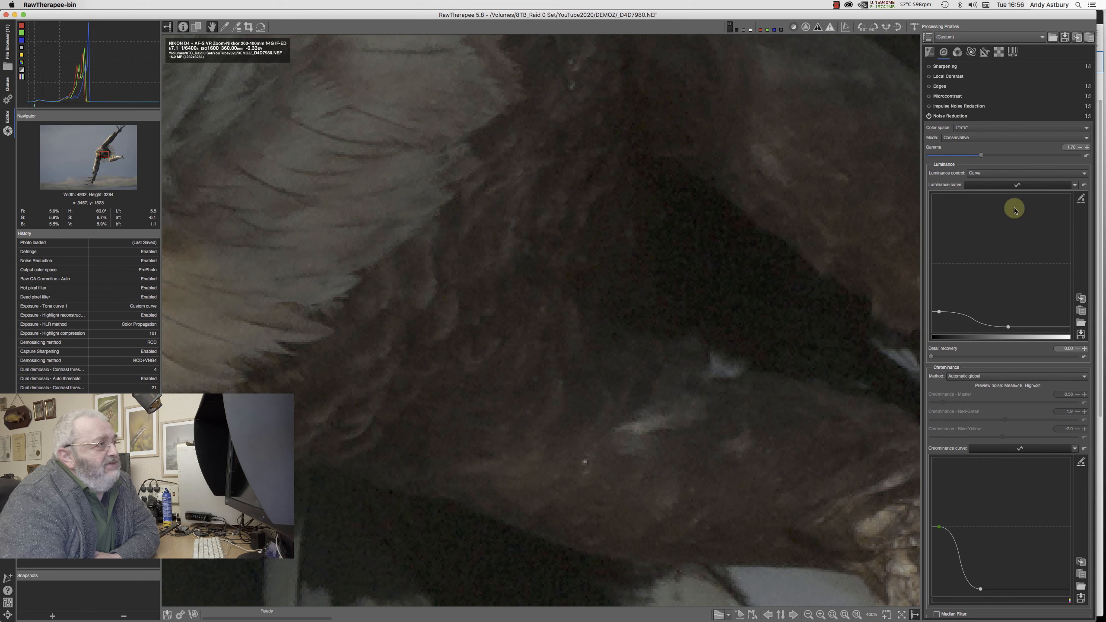
left_click(989, 174)
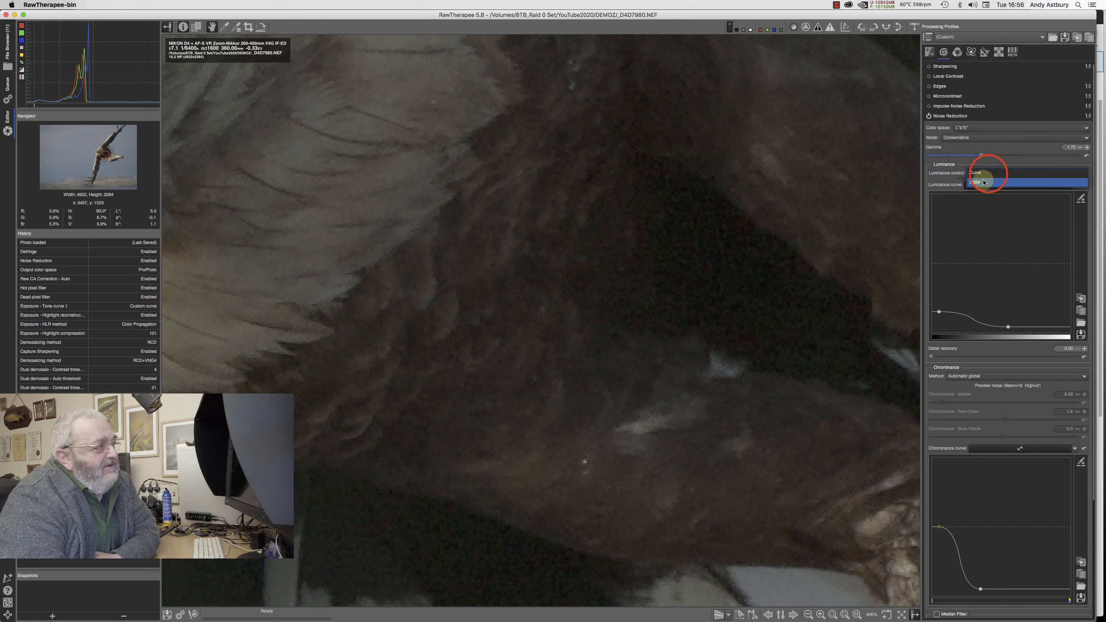
left_click(982, 181)
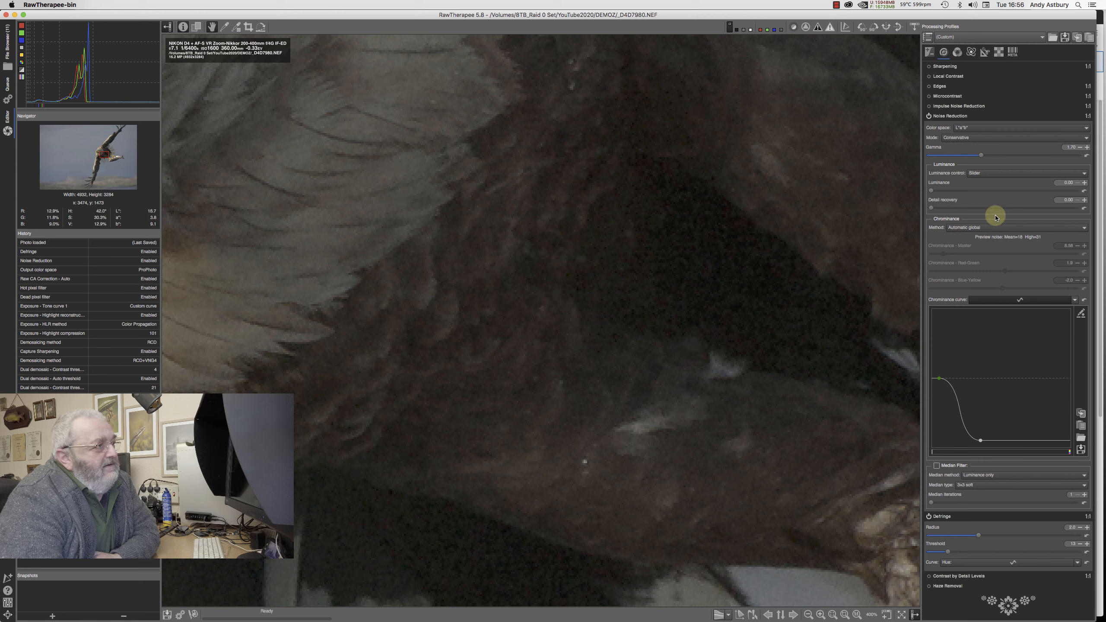
- Set the luminance control to Curve and reshape the curve, raising the darkest-tone point and moving the second point lower and toward the shadows
left_click(983, 173)
left_click(982, 166)
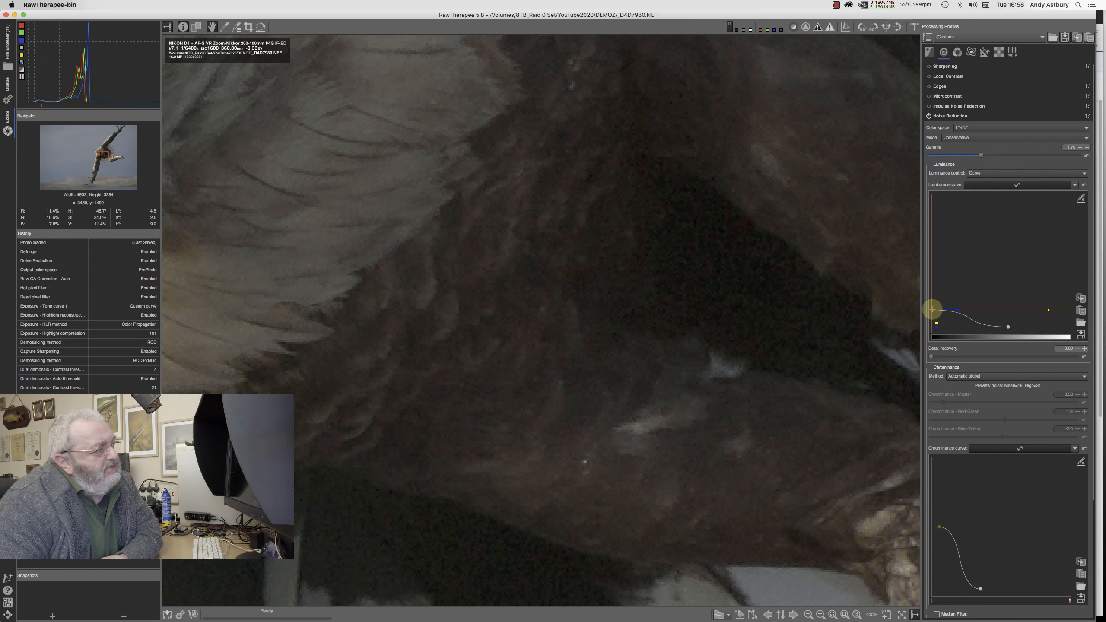
left_click_drag(932, 310, 931, 304)
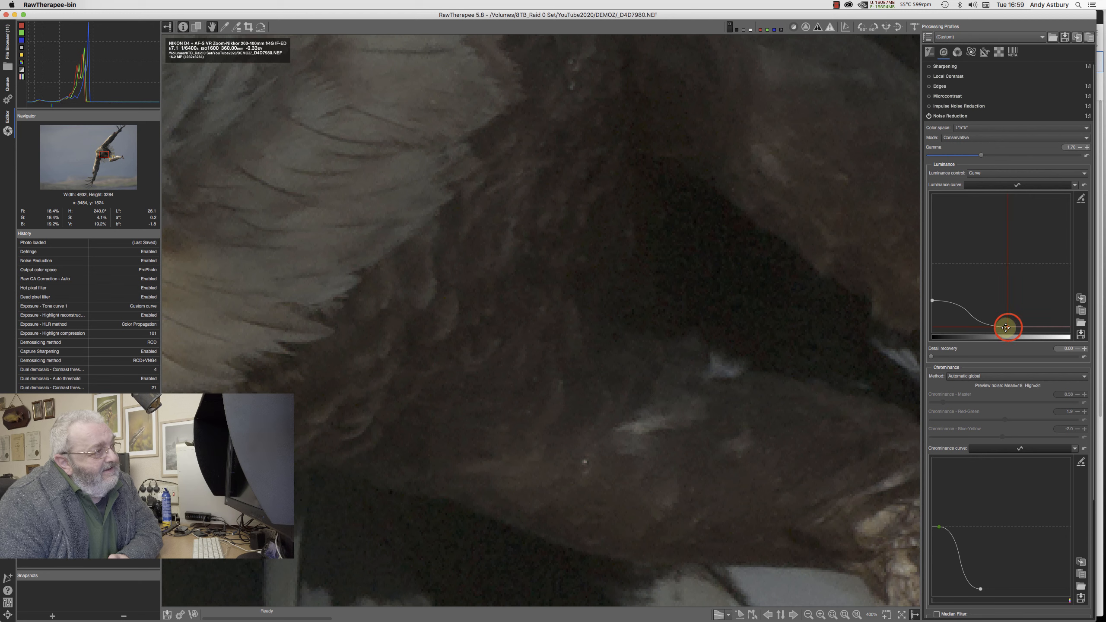
left_click_drag(1008, 326, 978, 332)
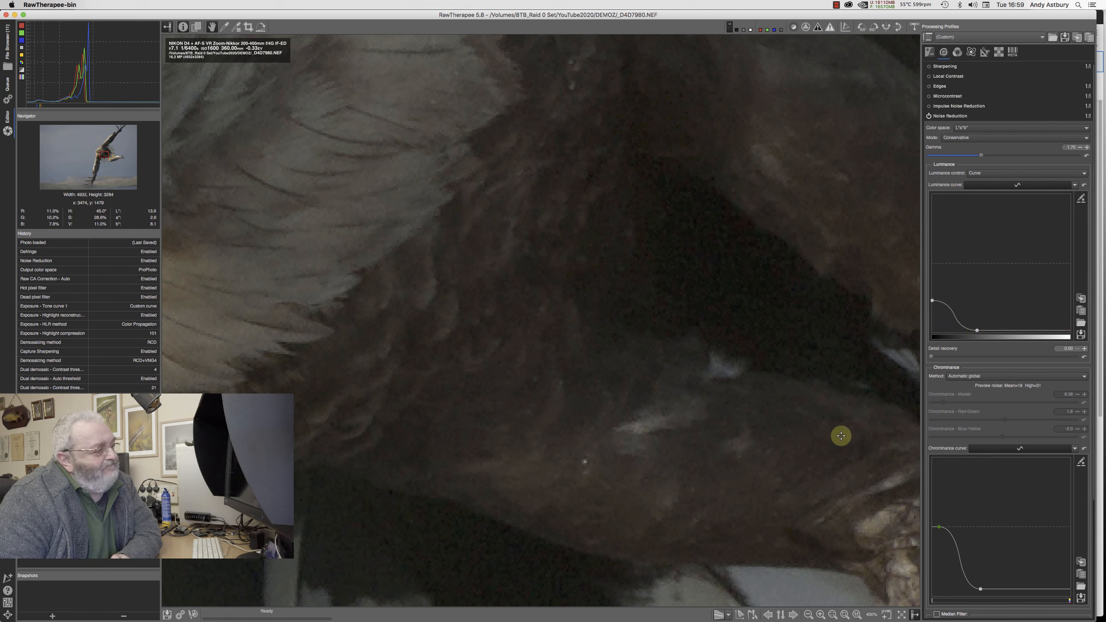
- Check the denoised eagle at 100% zoom and compare it with the sharpening contrast mask
left_click(808, 614)
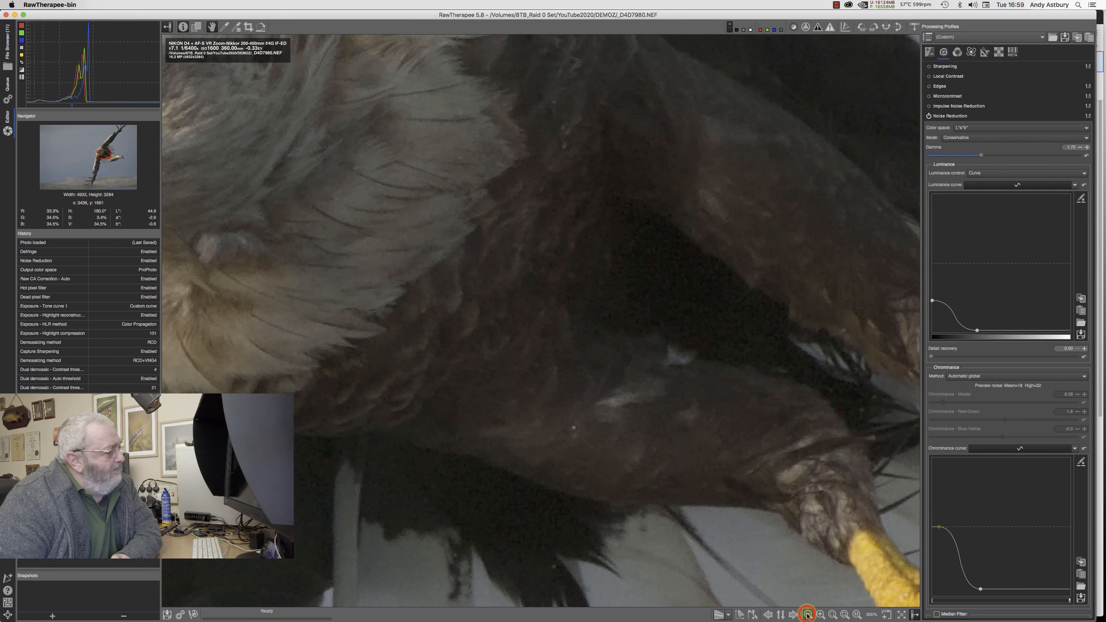
left_click(808, 614)
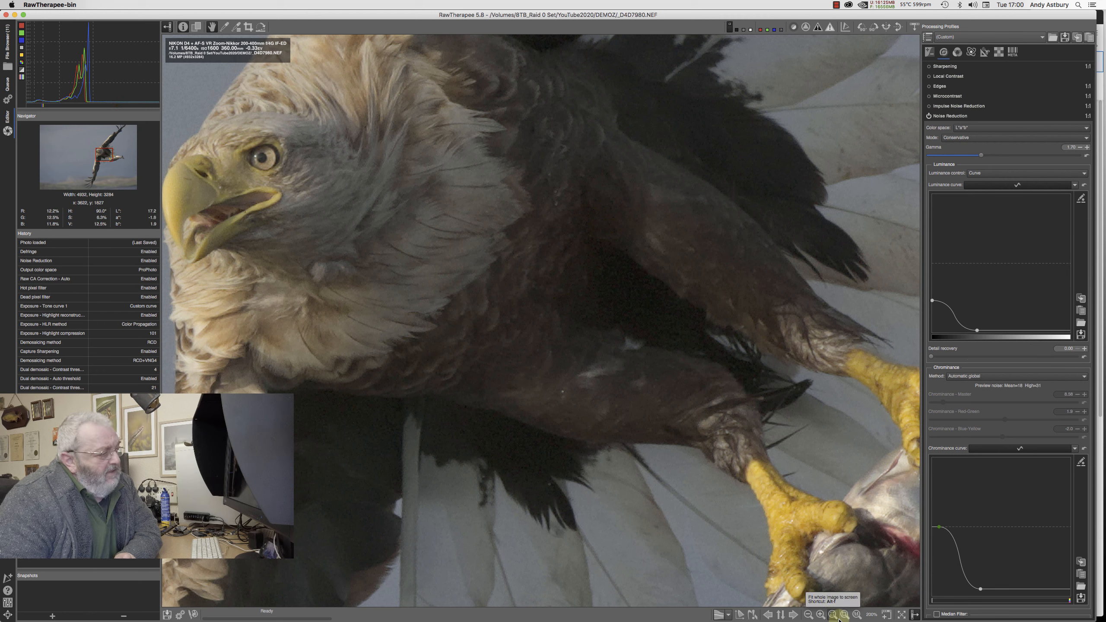
left_click(861, 616)
left_click(857, 614)
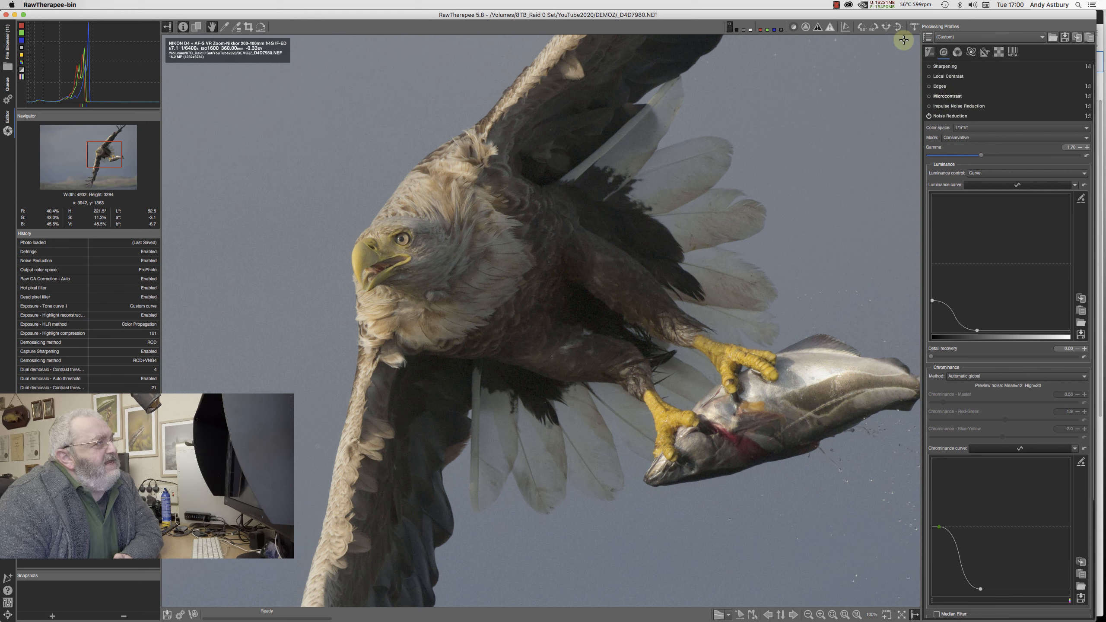
left_click(806, 28)
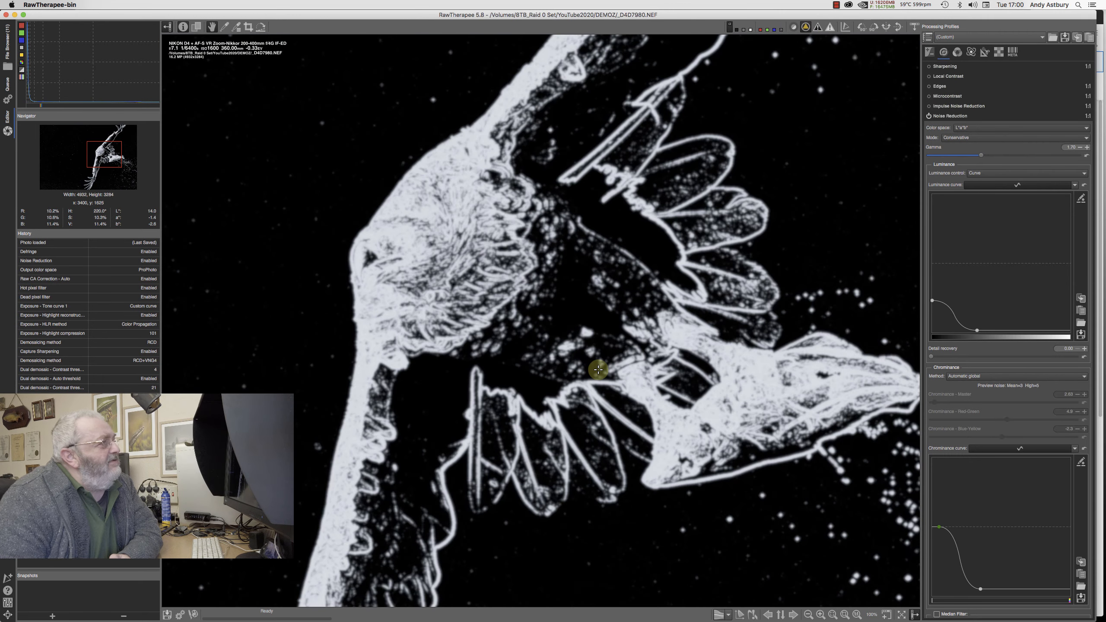
left_click(805, 29)
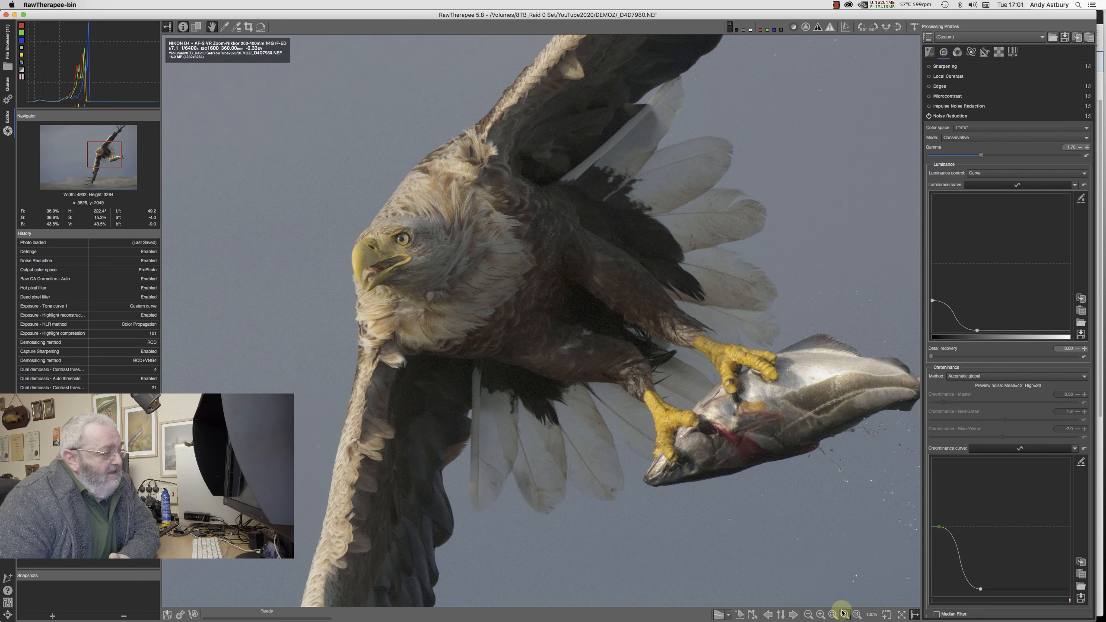
- Enable Impulse Noise Reduction while checking the plain background beside the tail feathers at 300% to 400% zoom
left_click(818, 614)
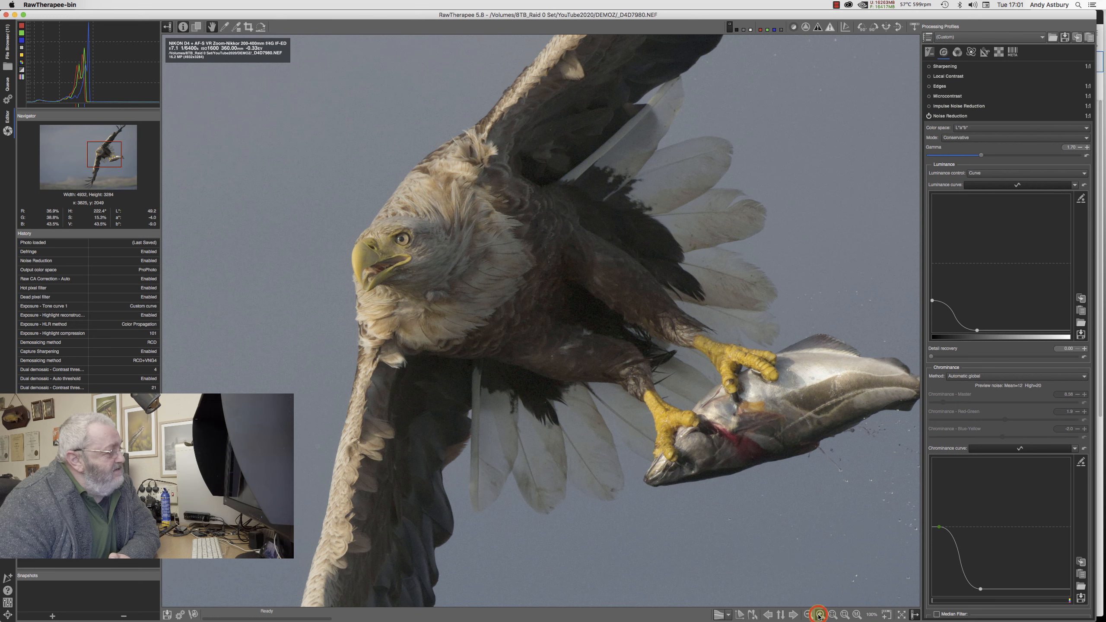
left_click(819, 614)
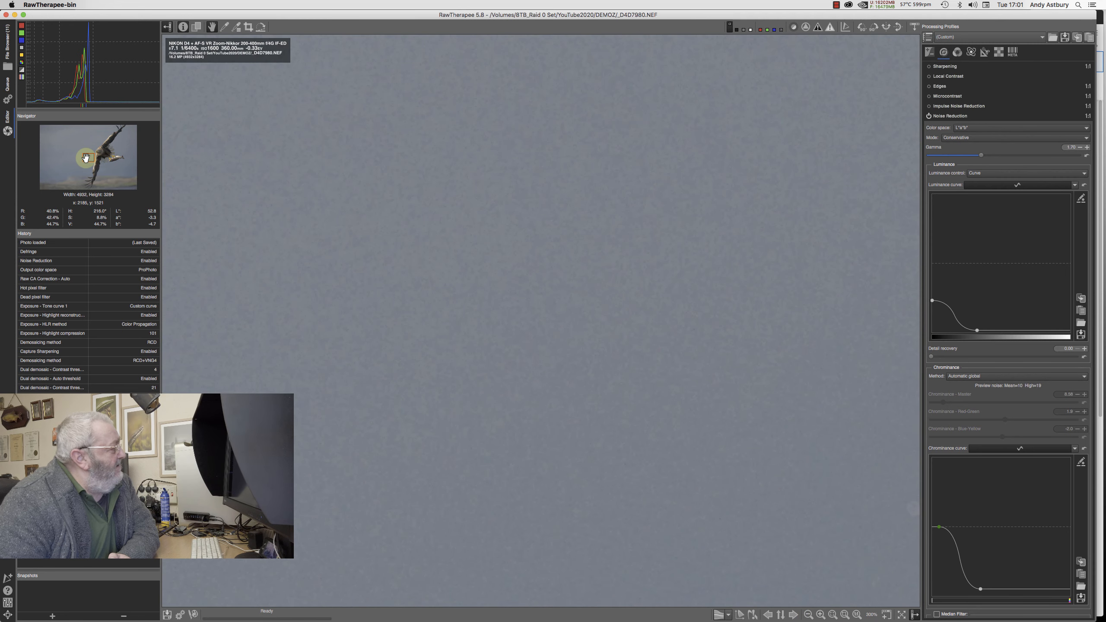
left_click_drag(86, 158, 114, 152)
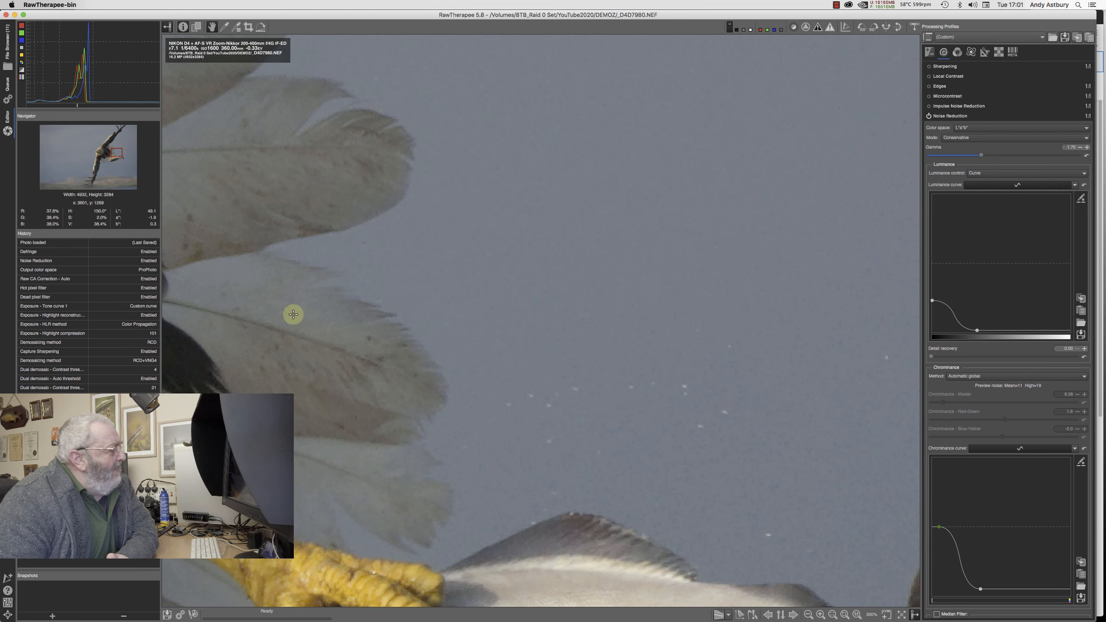
left_click(377, 270)
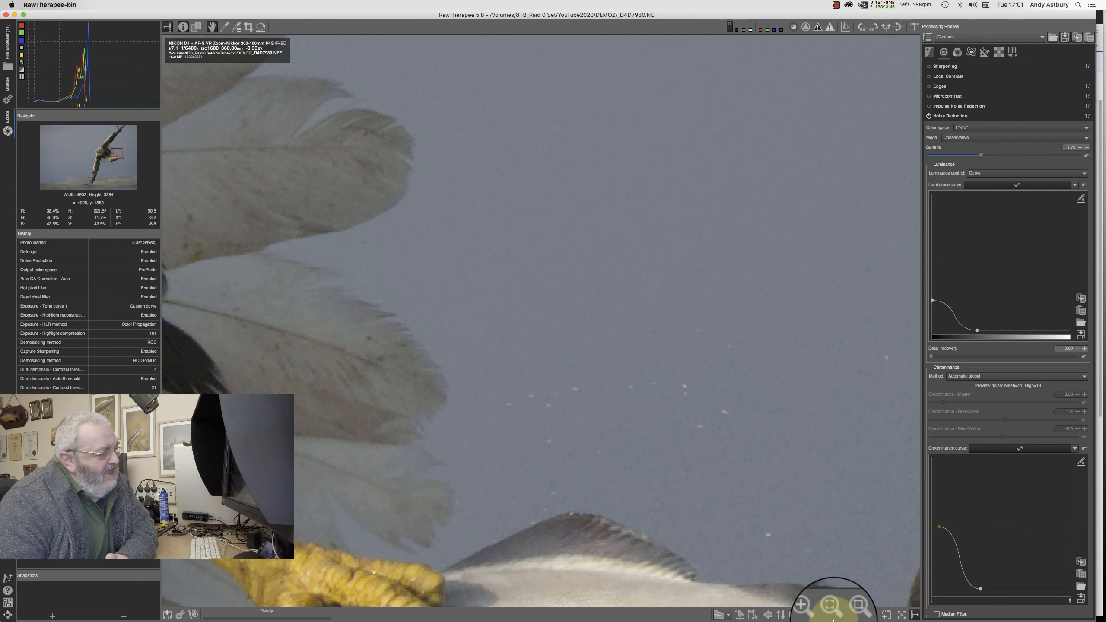
left_click(820, 614)
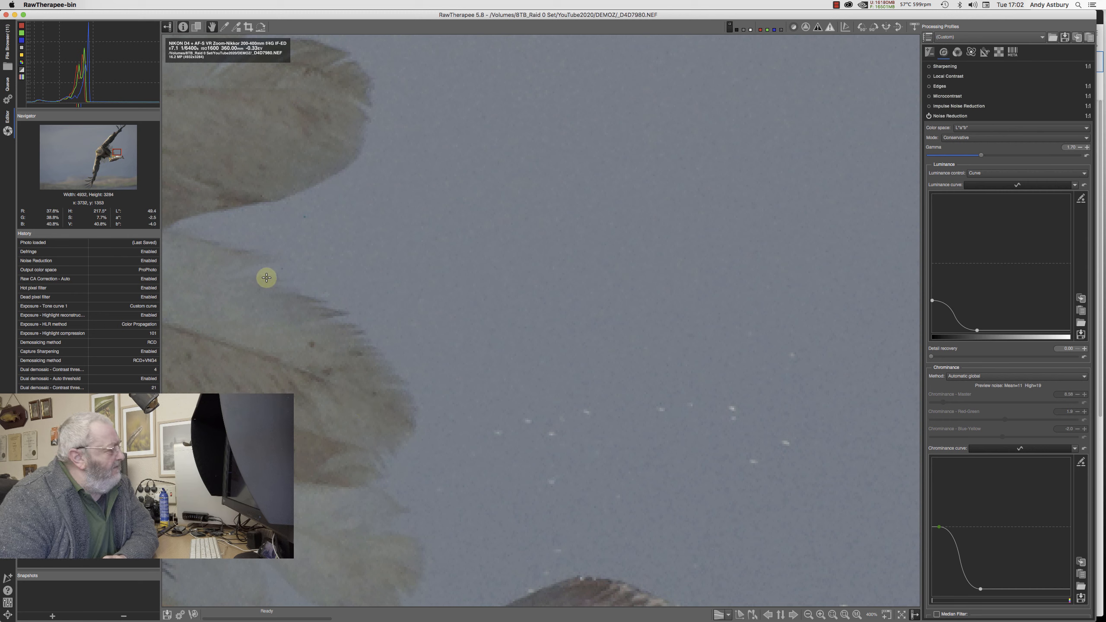
left_click_drag(263, 293, 274, 294)
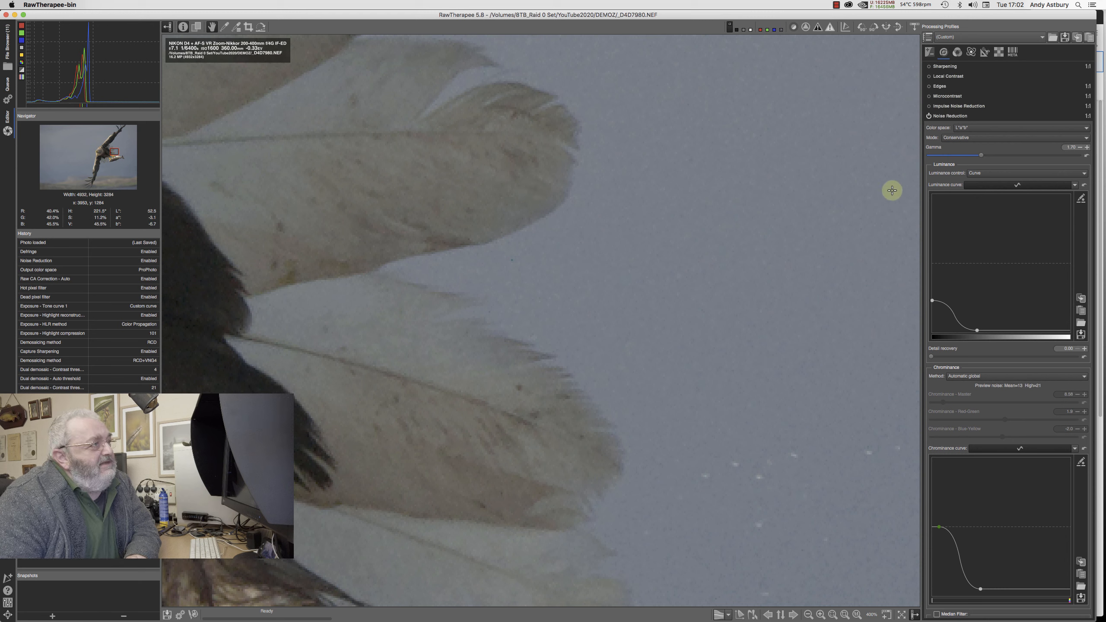
left_click(944, 107)
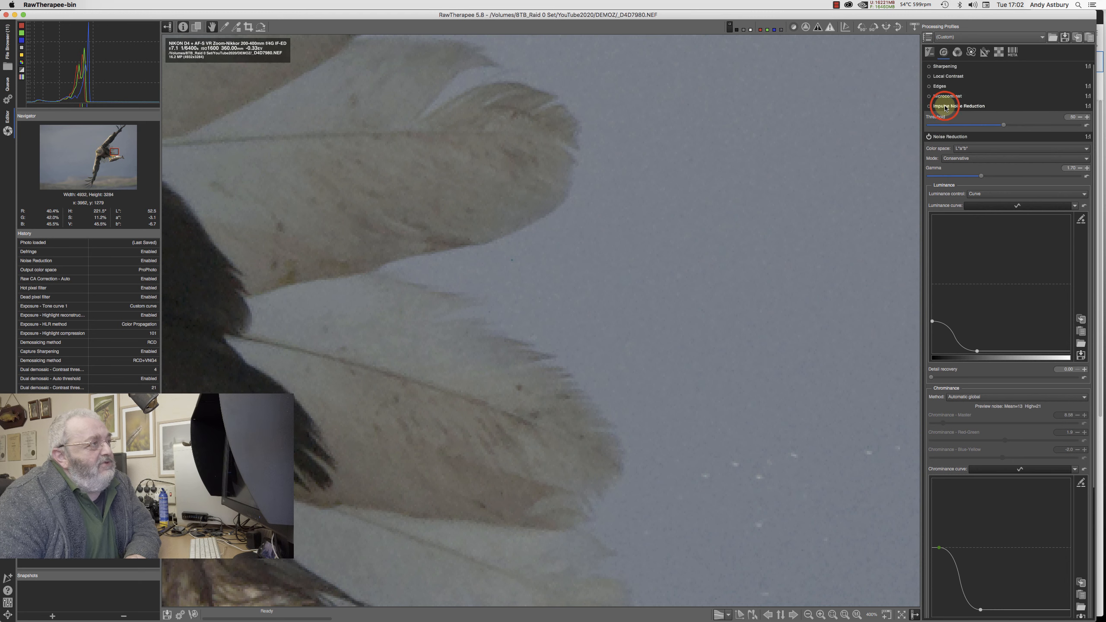
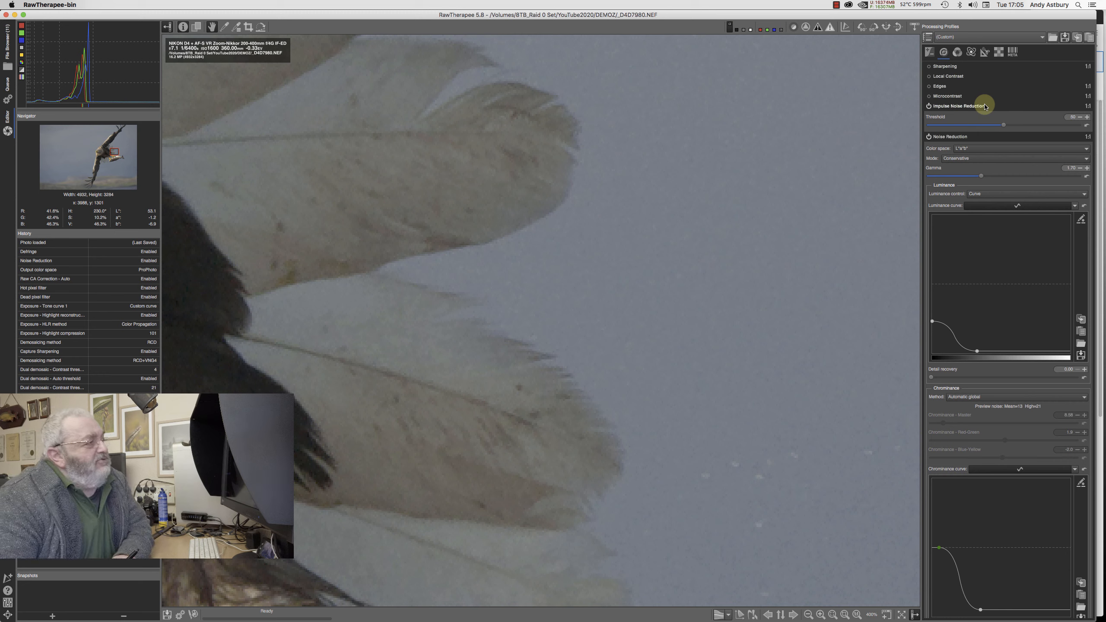
- Set the noise reduction mode to Aggressive, comparing it with Conservative on the dark plumage around the eagle's legs at 300% zoom
left_click(832, 615)
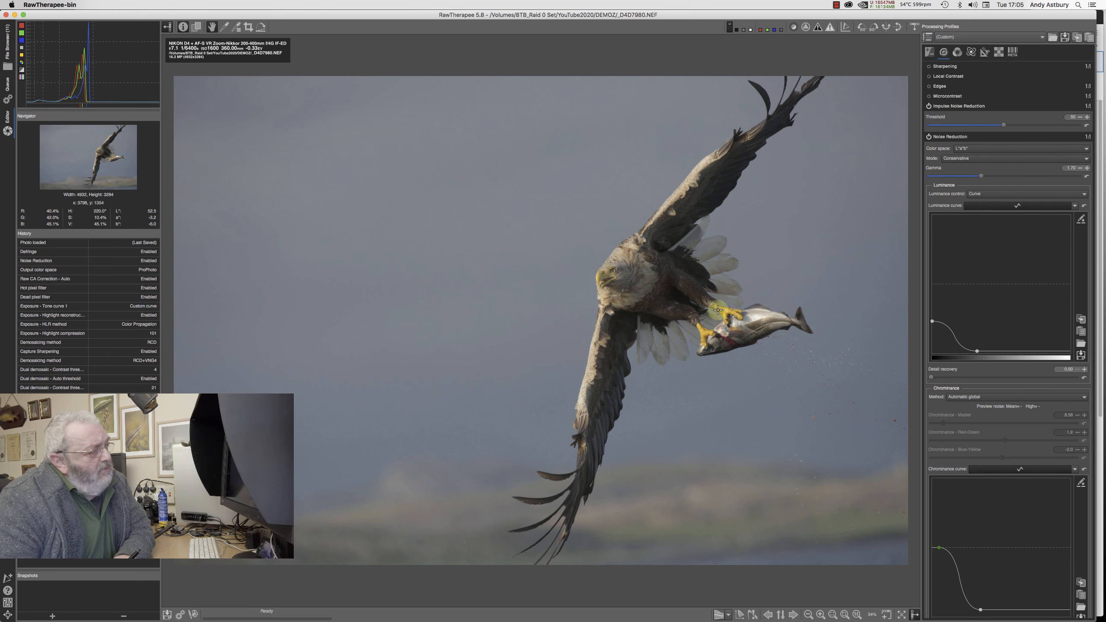
left_click(820, 614)
left_click(821, 614)
left_click(821, 614)
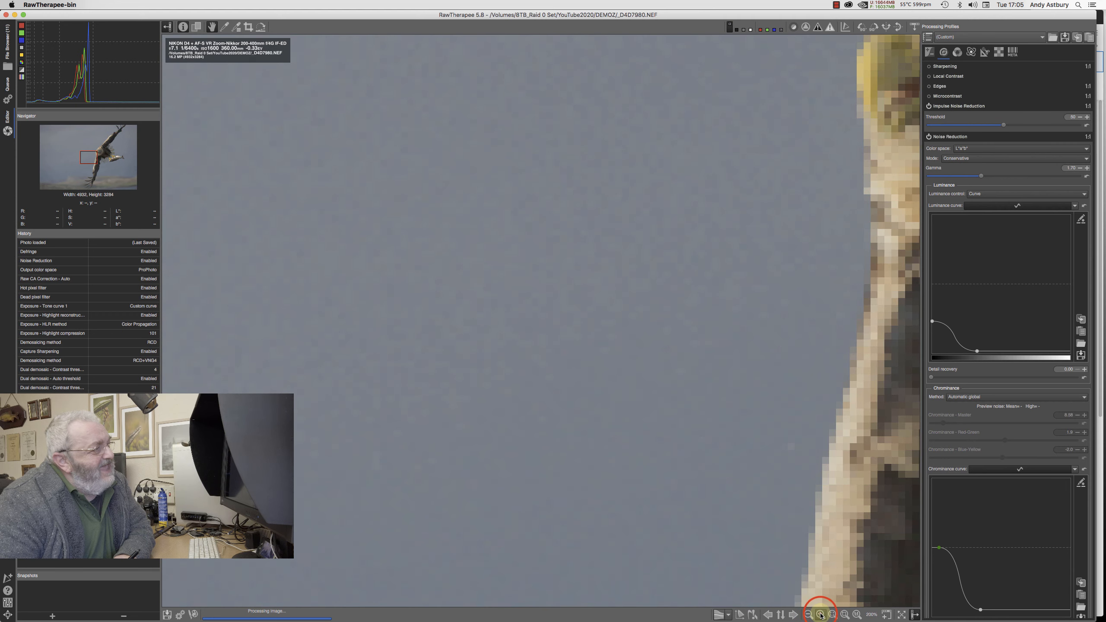
left_click(821, 614)
left_click_drag(90, 156, 106, 153)
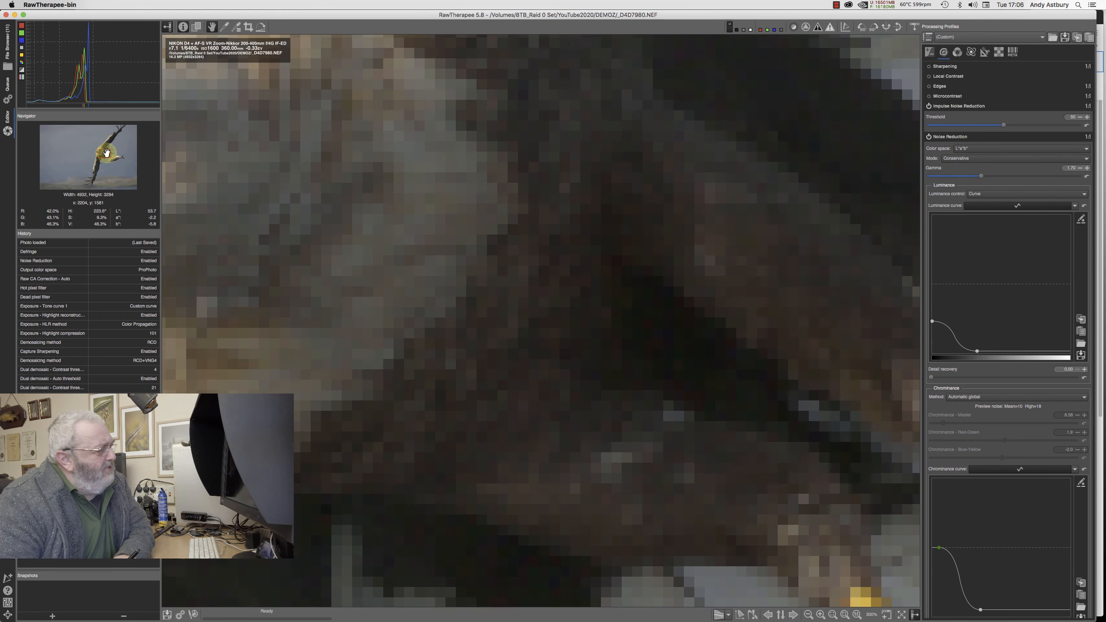
left_click(963, 159)
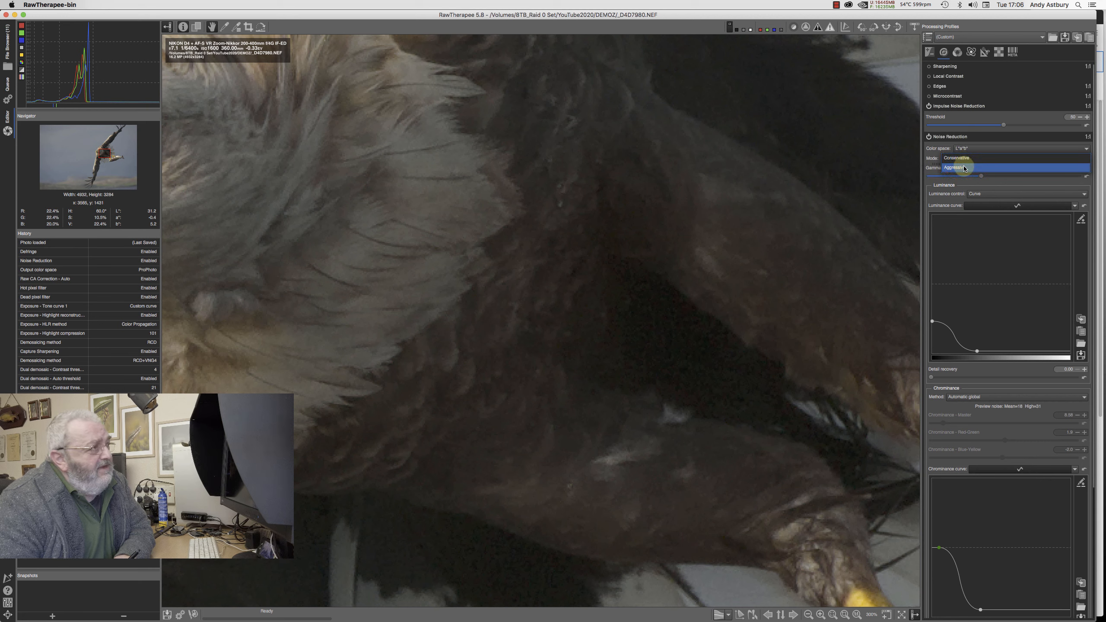
left_click(963, 168)
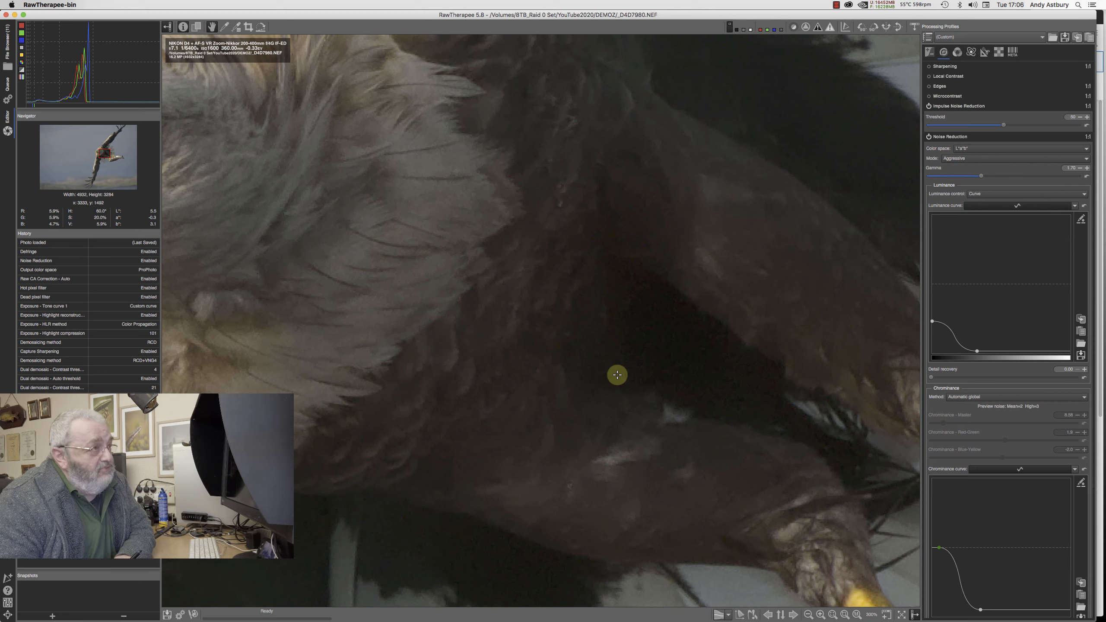
left_click(957, 159)
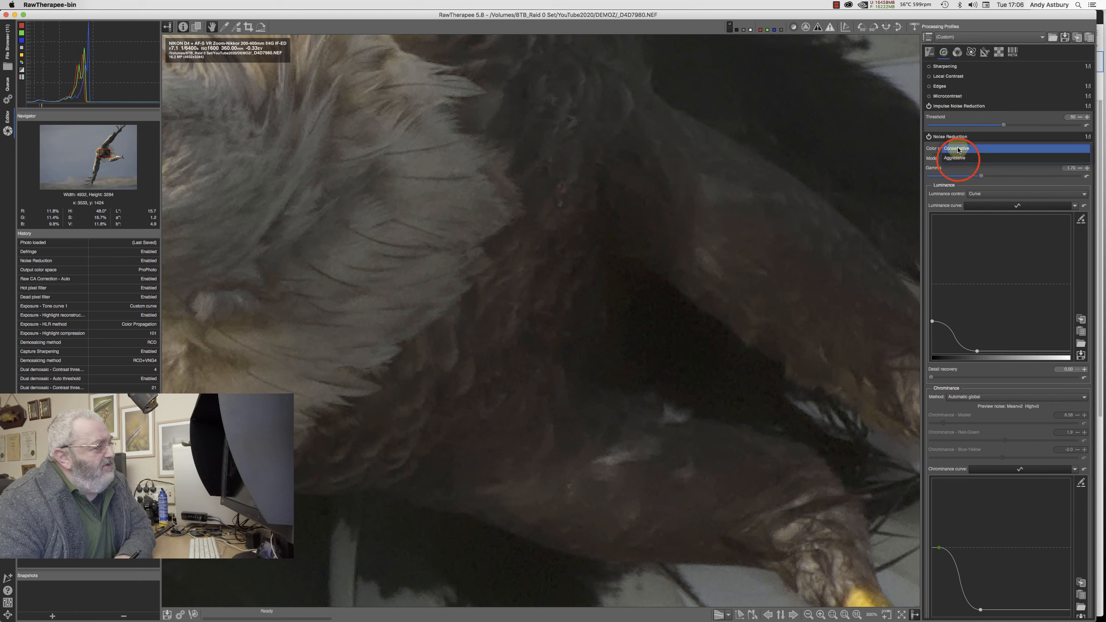
left_click(956, 149)
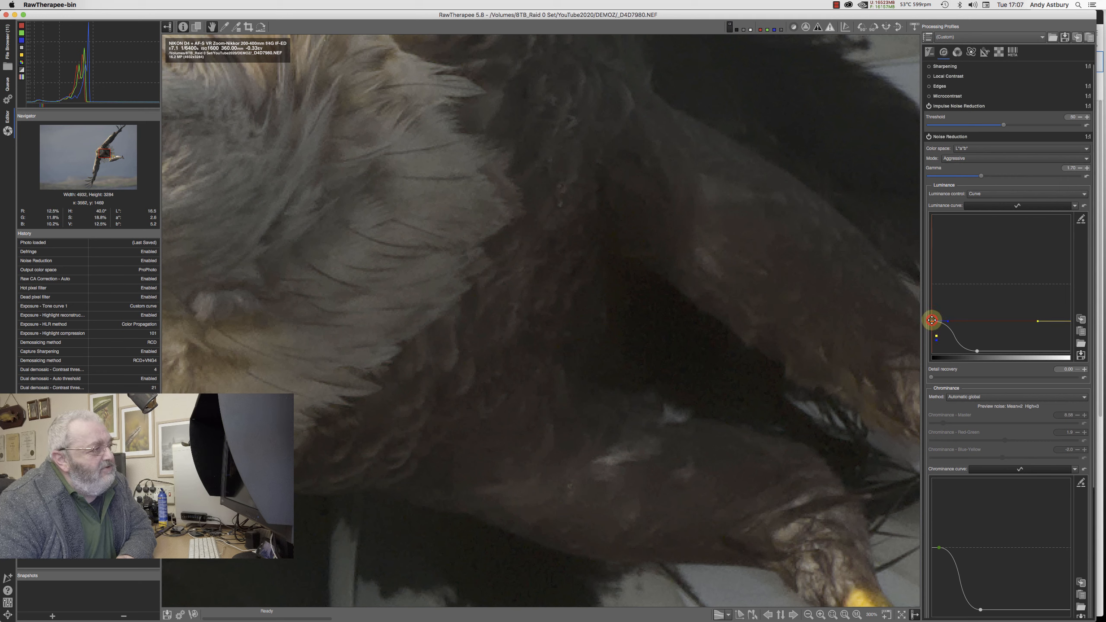
- Lower the darkest-tone point of the luminance noise curve and switch the noise reduction mode to Conservative
left_click_drag(932, 320, 932, 335)
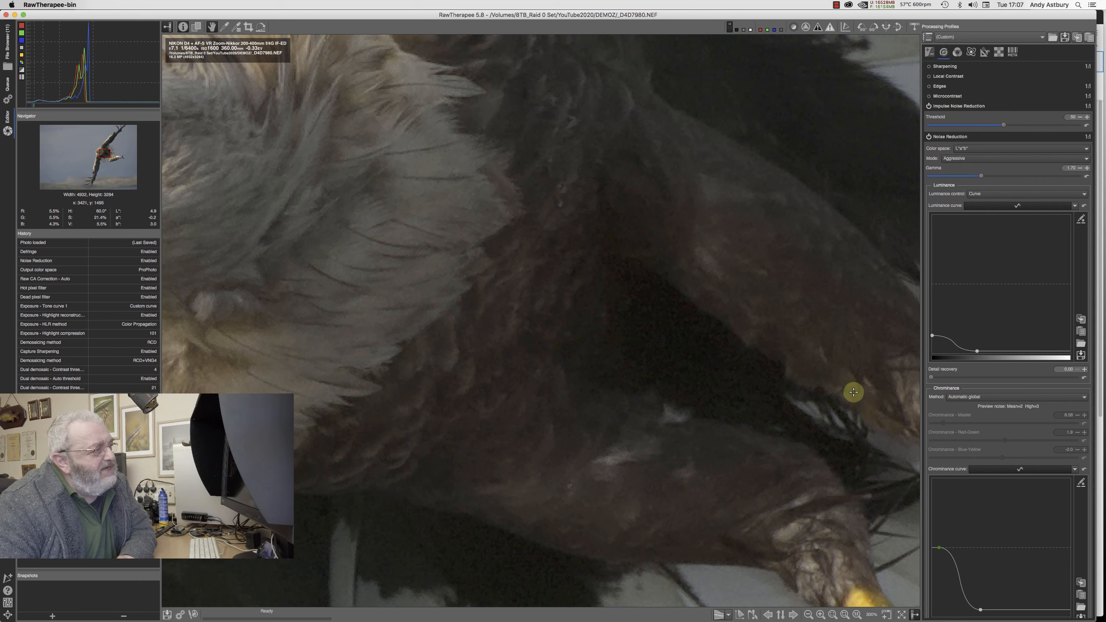
left_click_drag(932, 335, 931, 333)
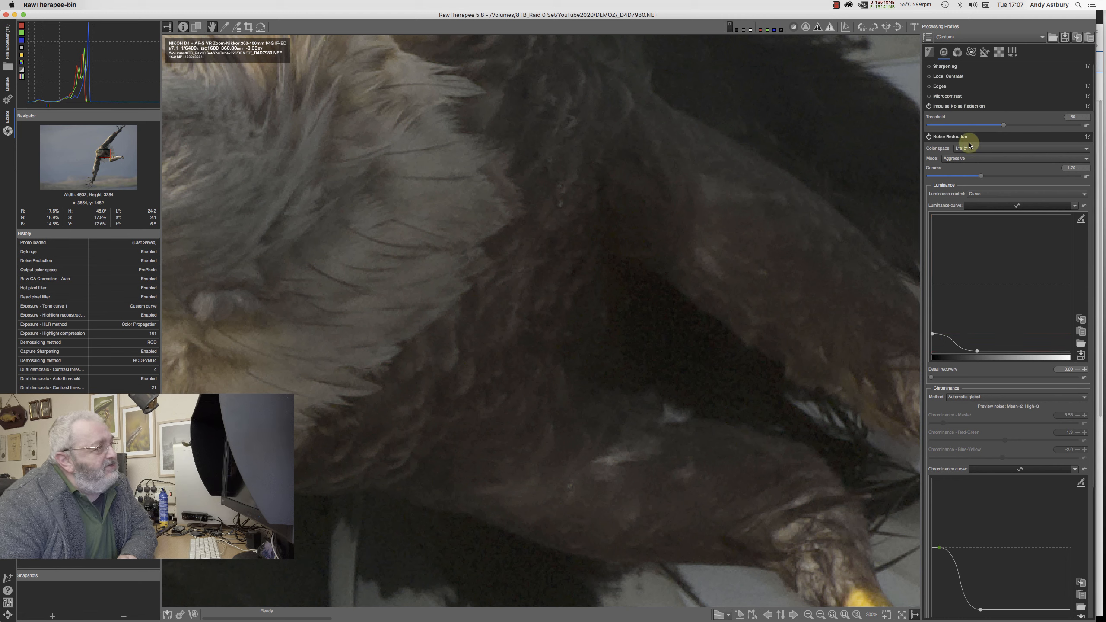
left_click(959, 159)
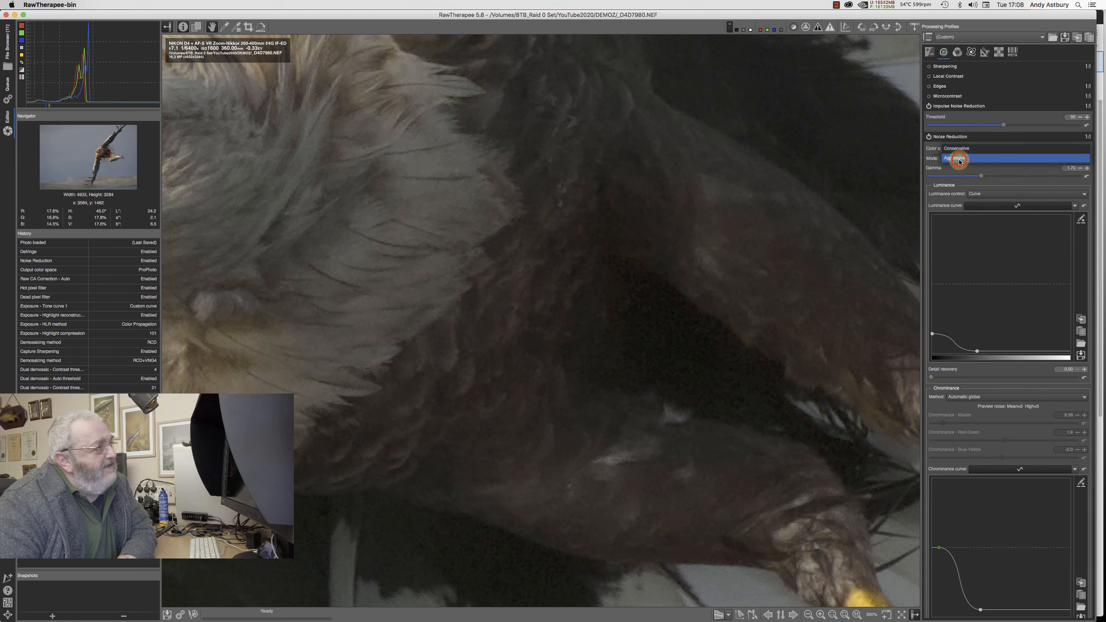
left_click(956, 150)
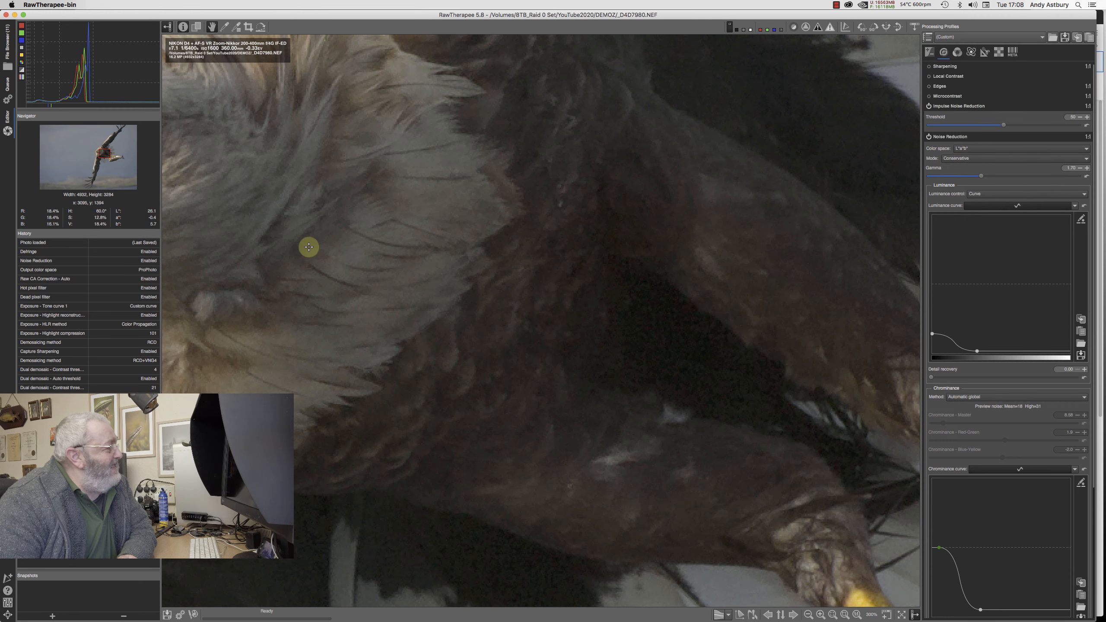
- Compare the Aggressive and Conservative noise reduction modes on the eagle's head and neck feathers, finishing on Aggressive
scroll(299, 205, "up", 5)
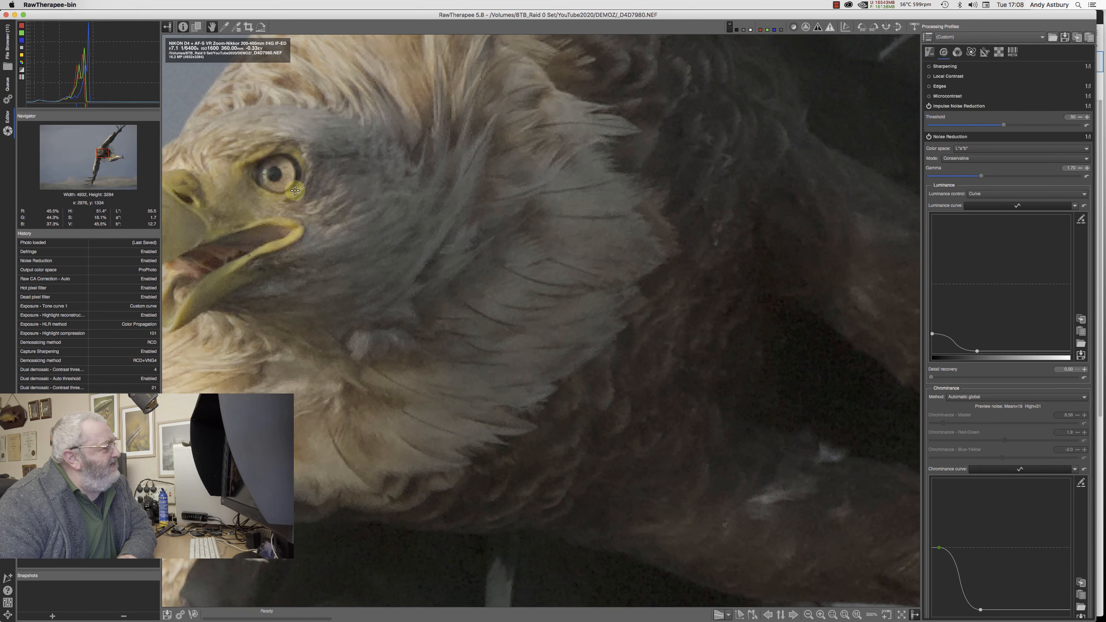
left_click(965, 162)
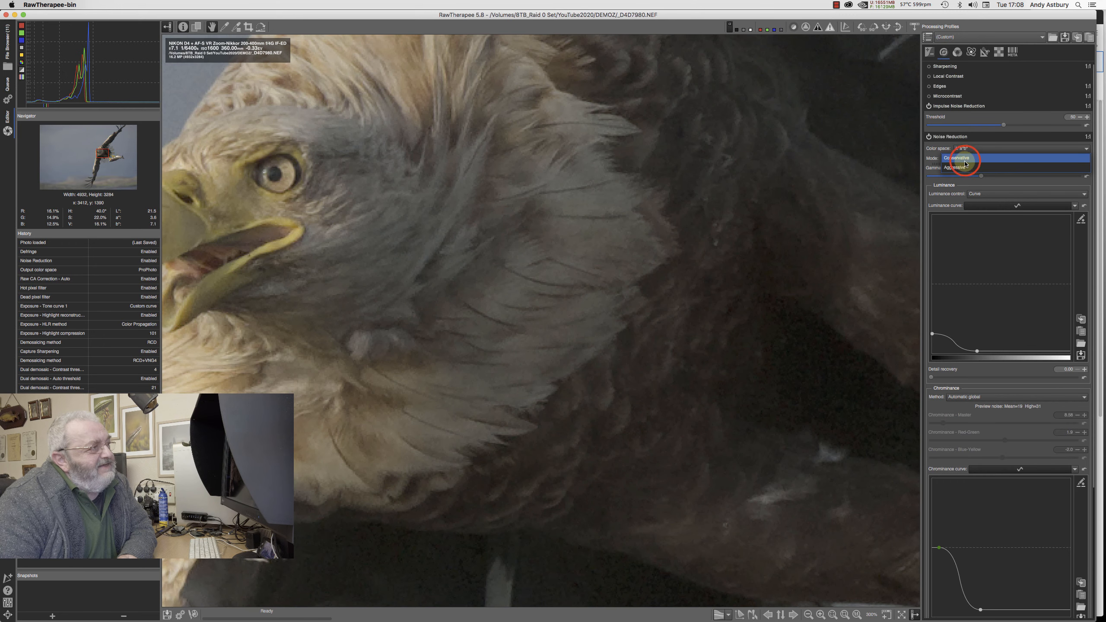
left_click(963, 167)
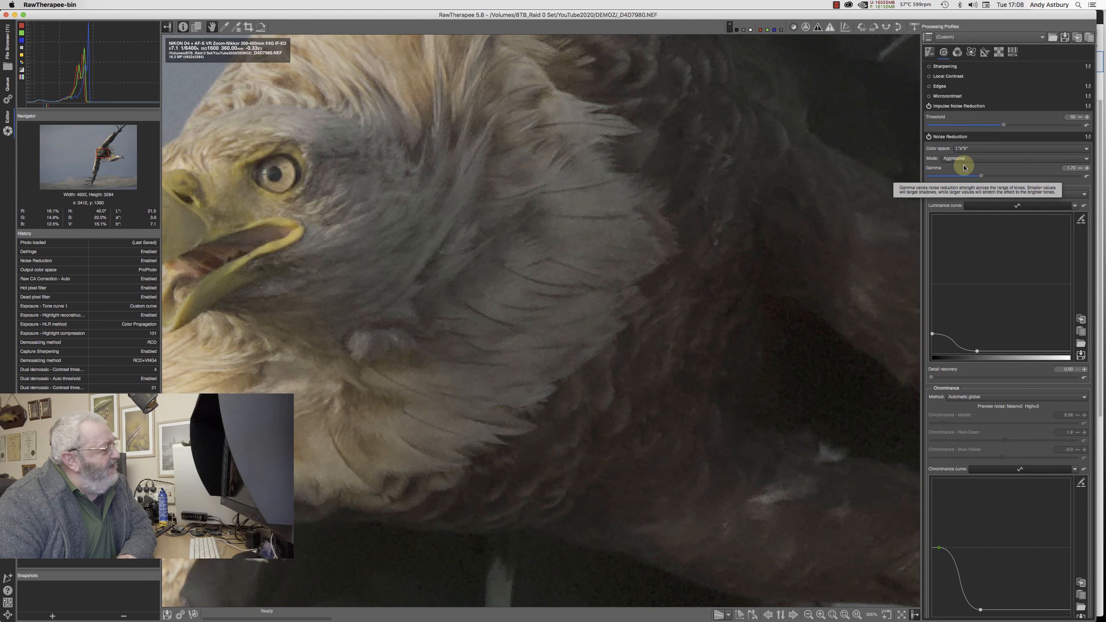
left_click(965, 159)
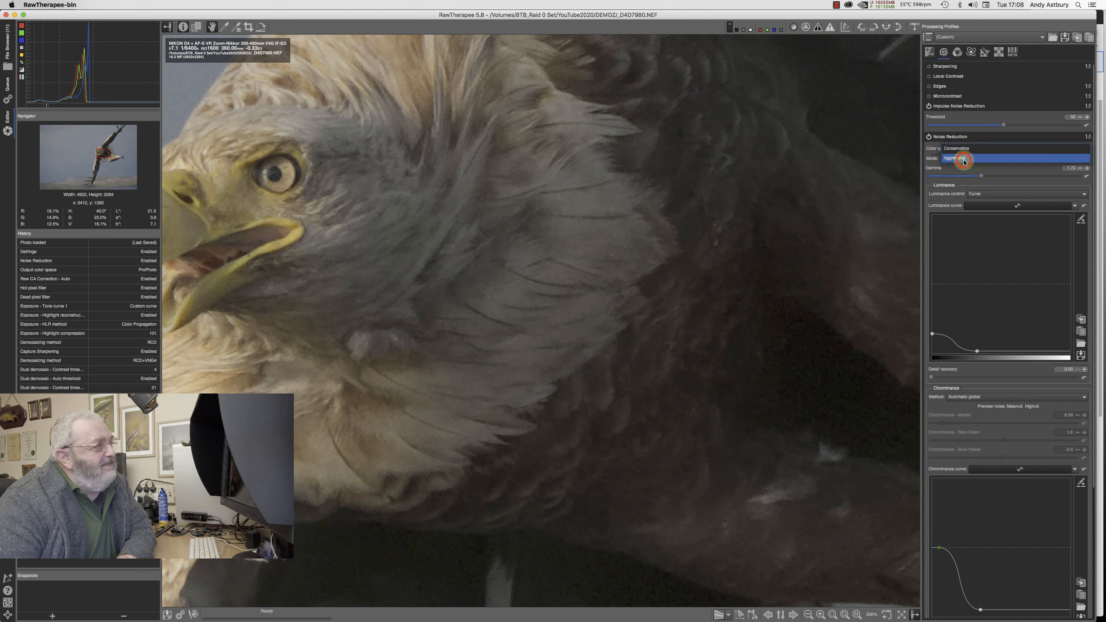
left_click(961, 149)
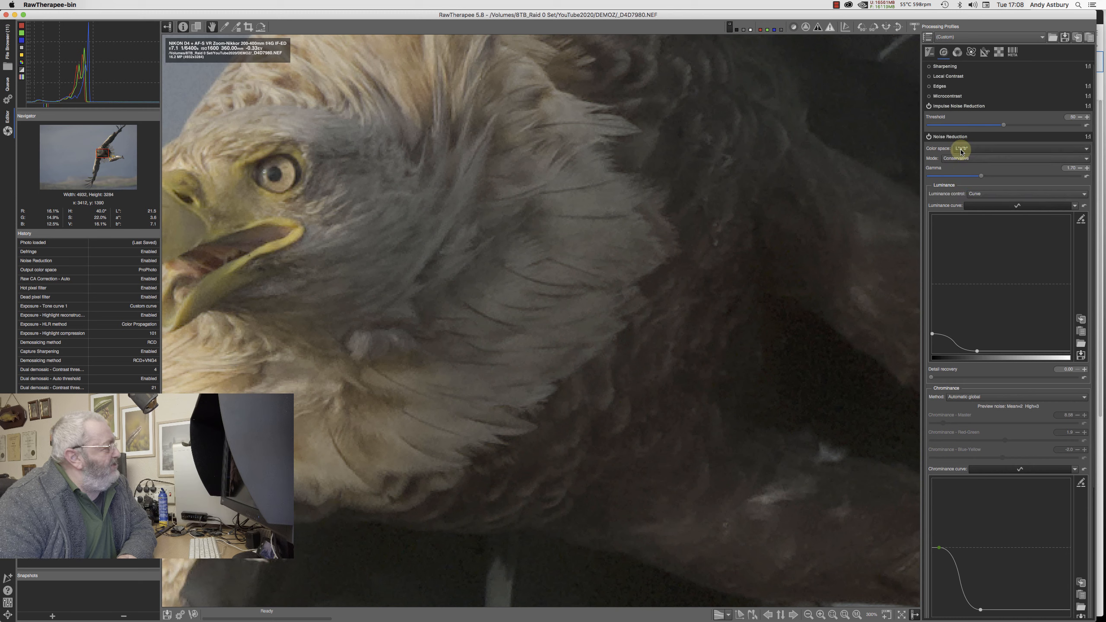
left_click(965, 159)
left_click(964, 168)
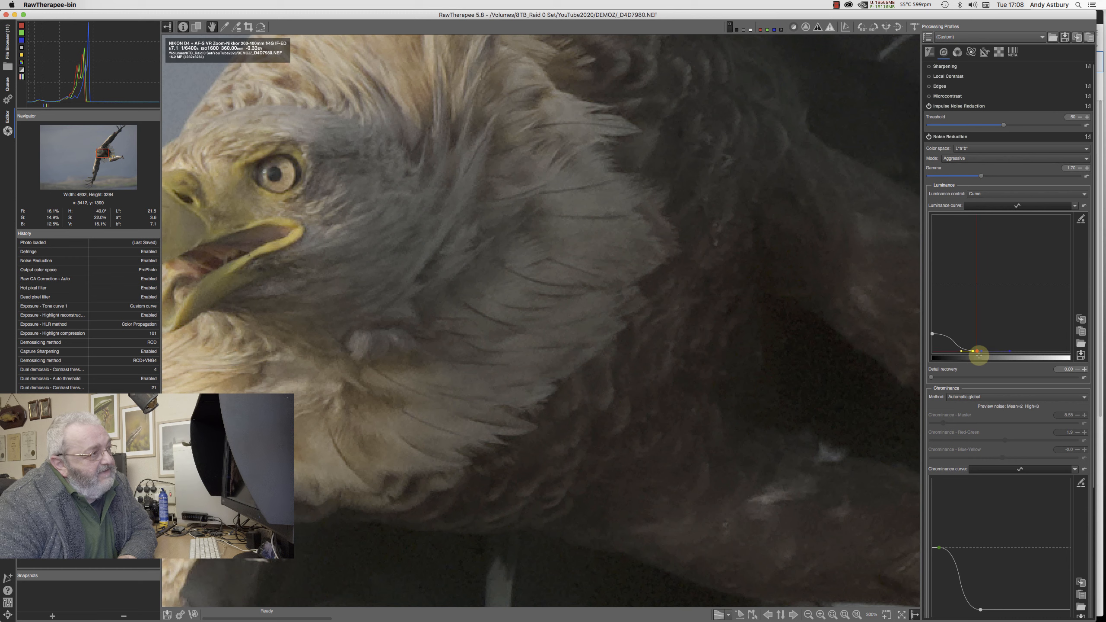
- Shift the second point of the luminance noise curve slightly toward the shadows and check the eagle at 100% zoom
left_click_drag(977, 352, 972, 351)
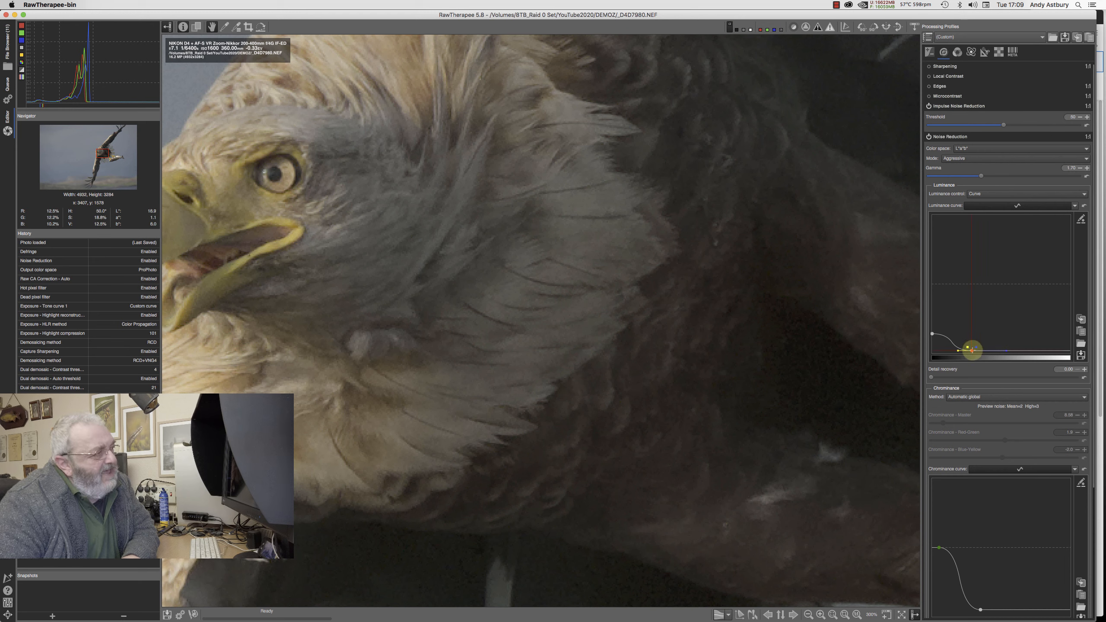
left_click_drag(972, 350, 969, 349)
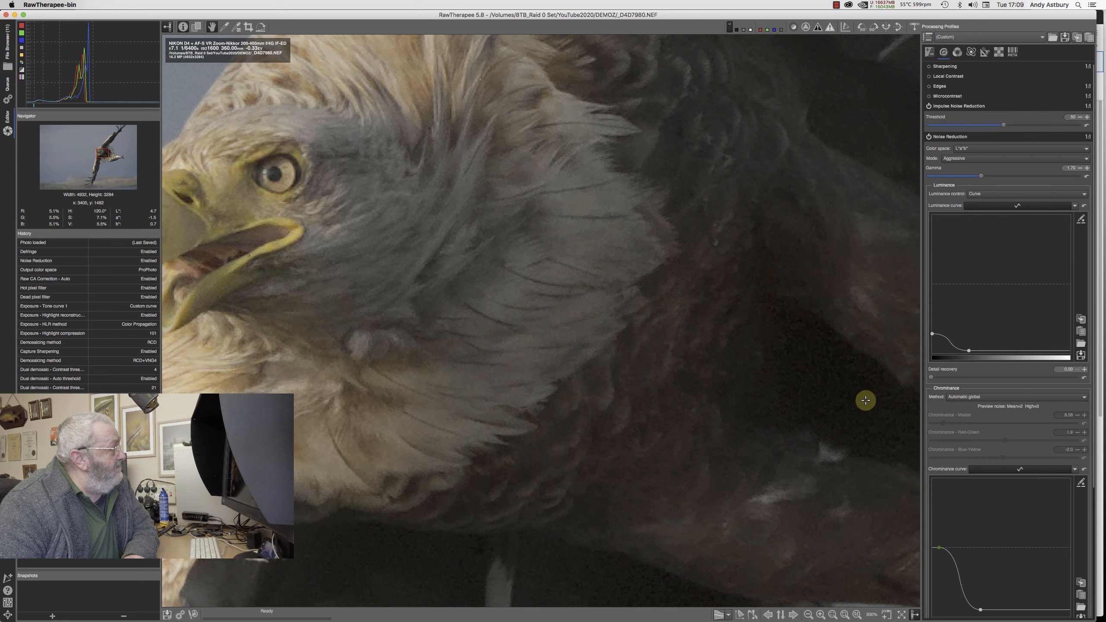
left_click(855, 614)
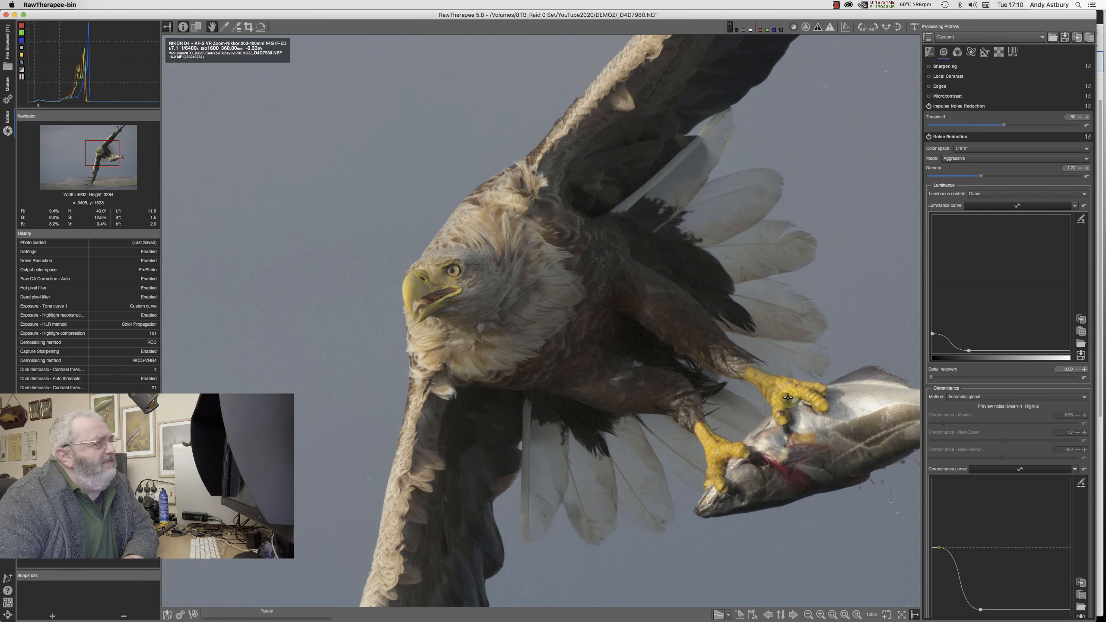
- Try the automatic Capture Sharpening contrast threshold, then set it to 14 while checking the sharpening contrast mask around the eagle's head
left_click(999, 52)
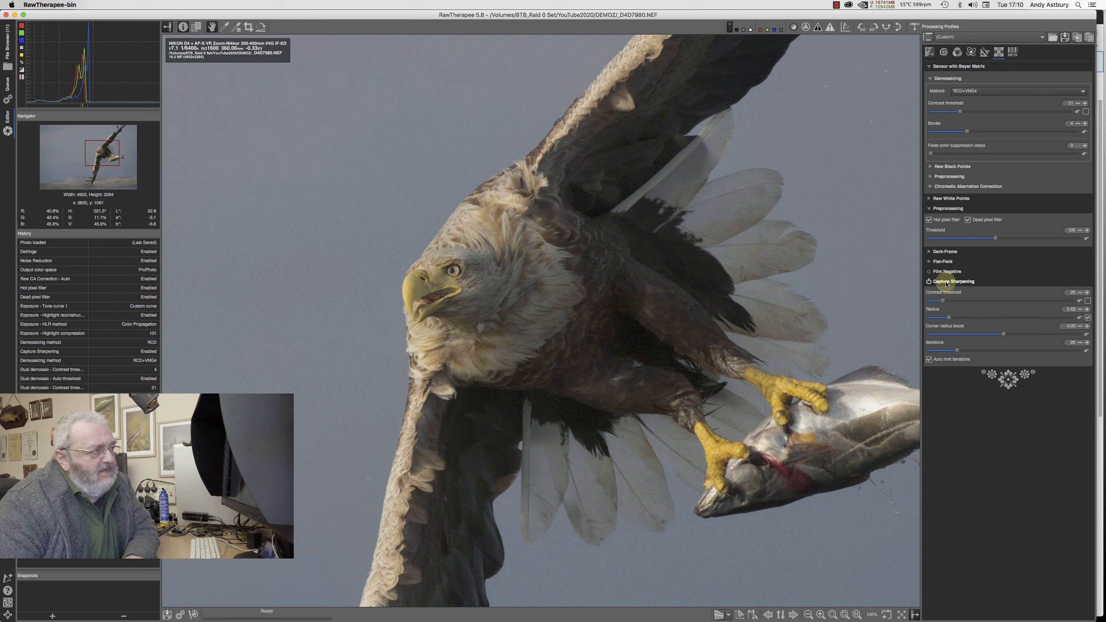
left_click(1087, 302)
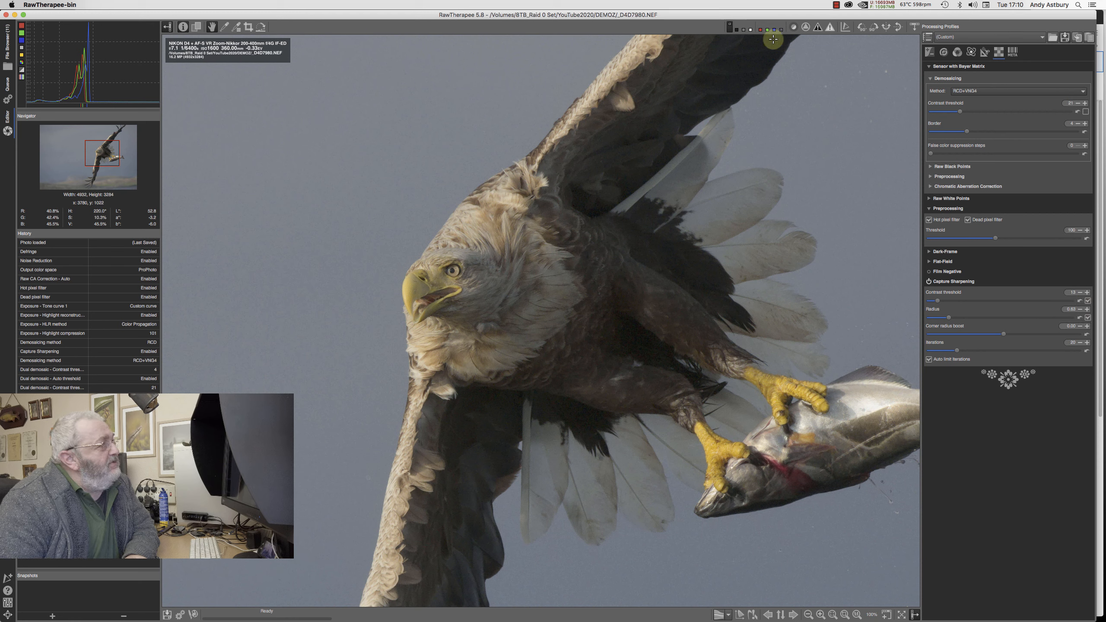
left_click(805, 28)
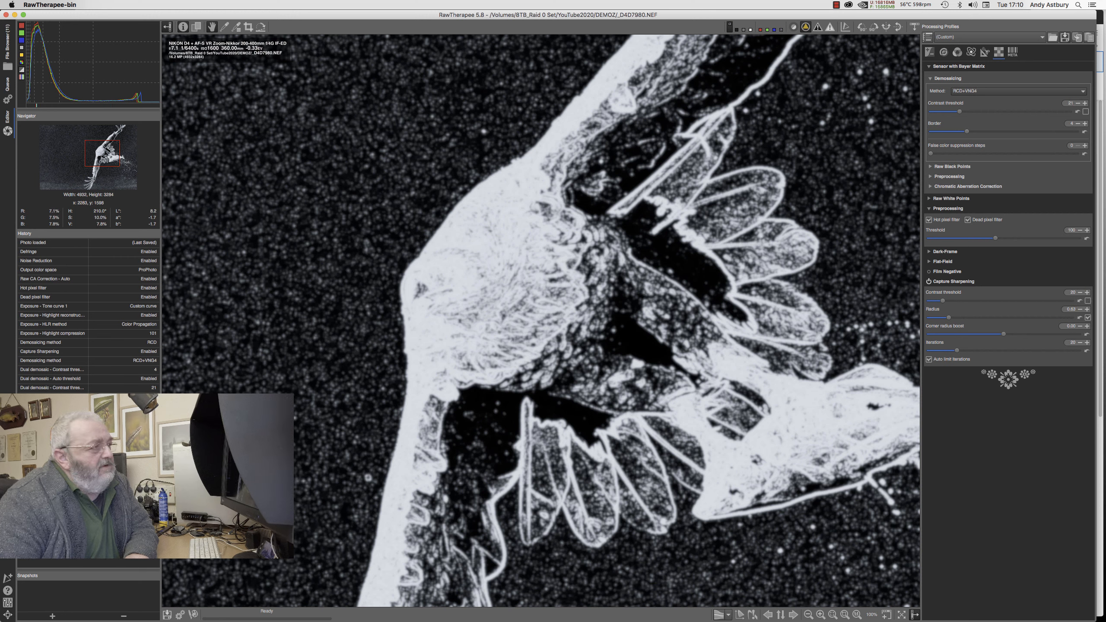
scroll(650, 385, "up", 1)
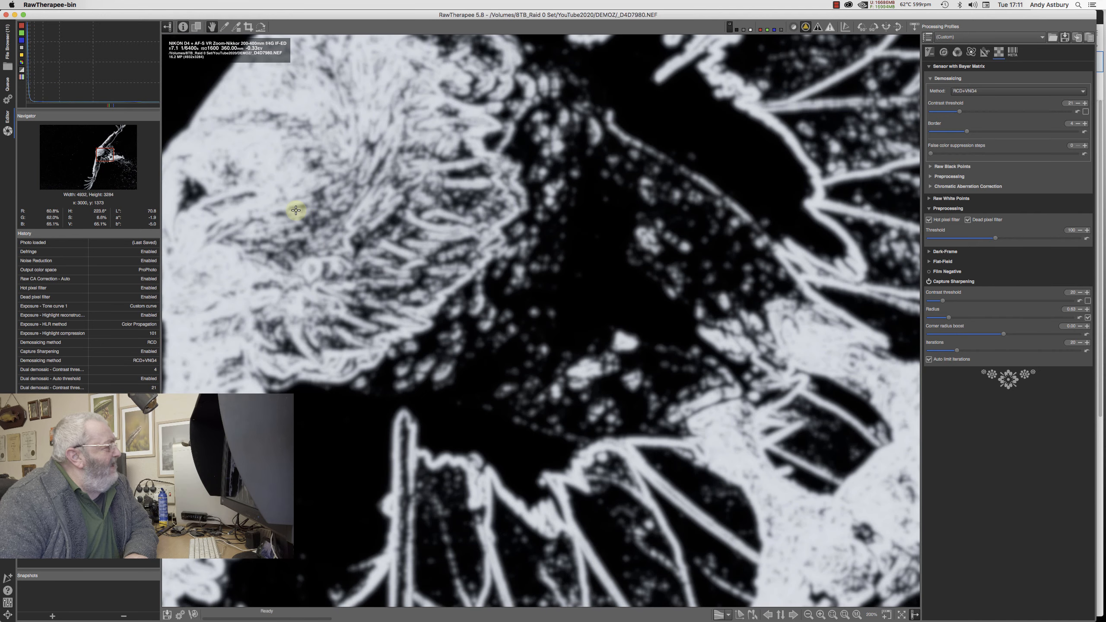
left_click(297, 212)
left_click_drag(298, 211, 387, 242)
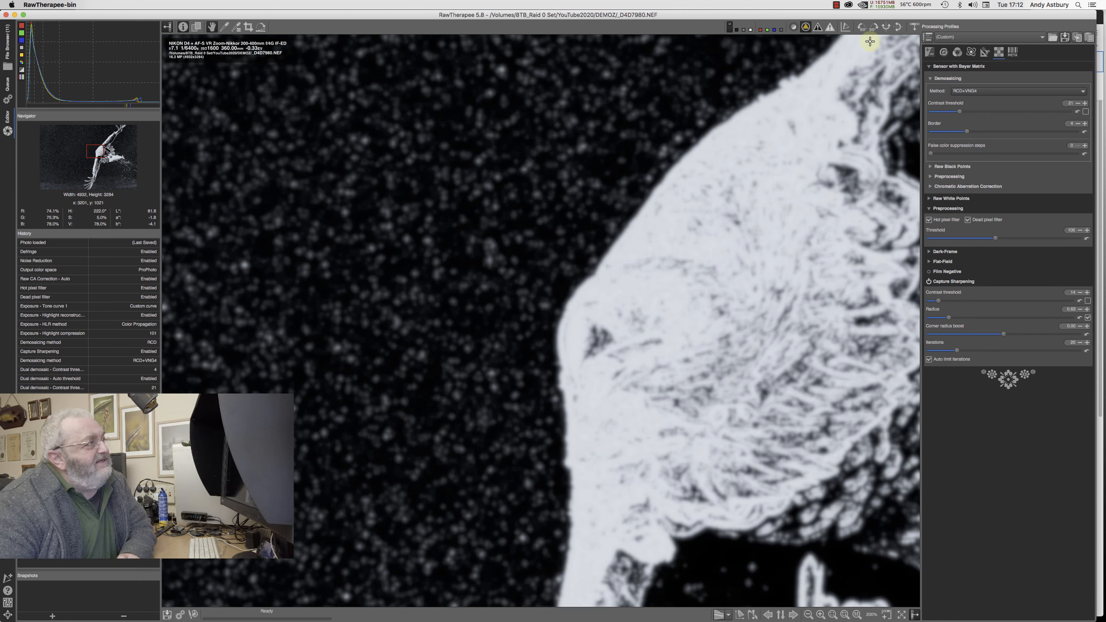
left_click(807, 29)
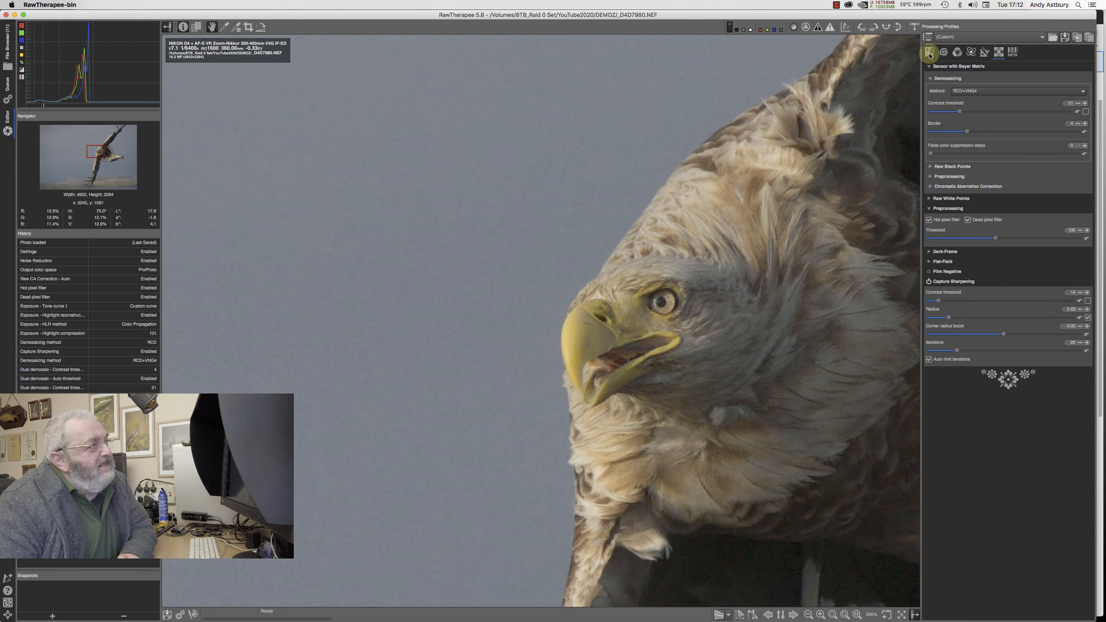
- Enable Sharpening with the Unsharp Mask method and reduce its amount to 100
left_click(944, 52)
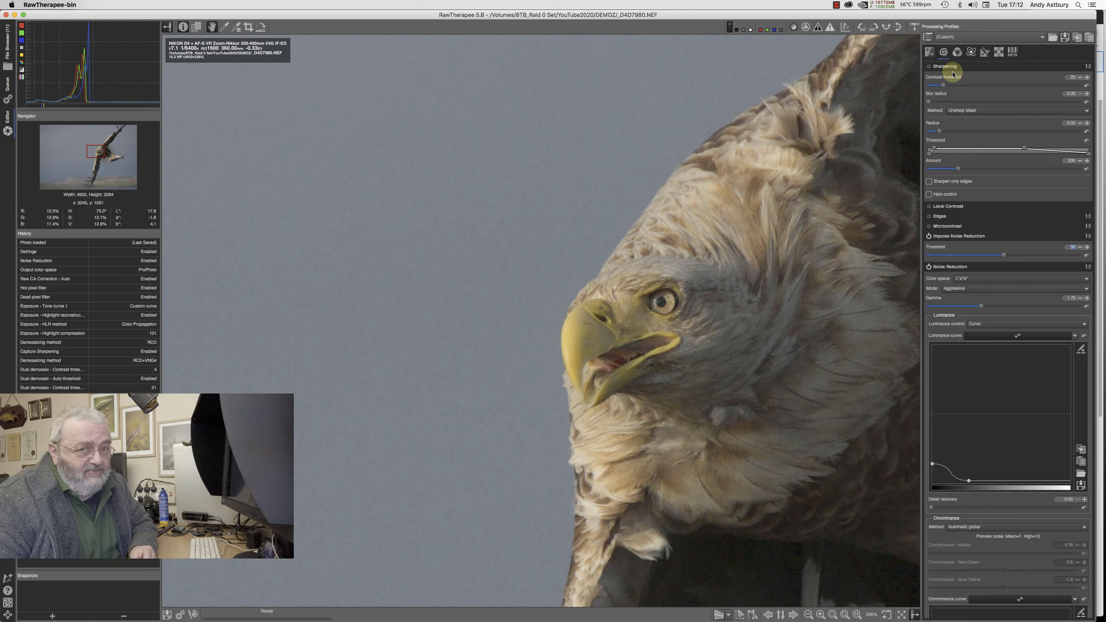
left_click(930, 68)
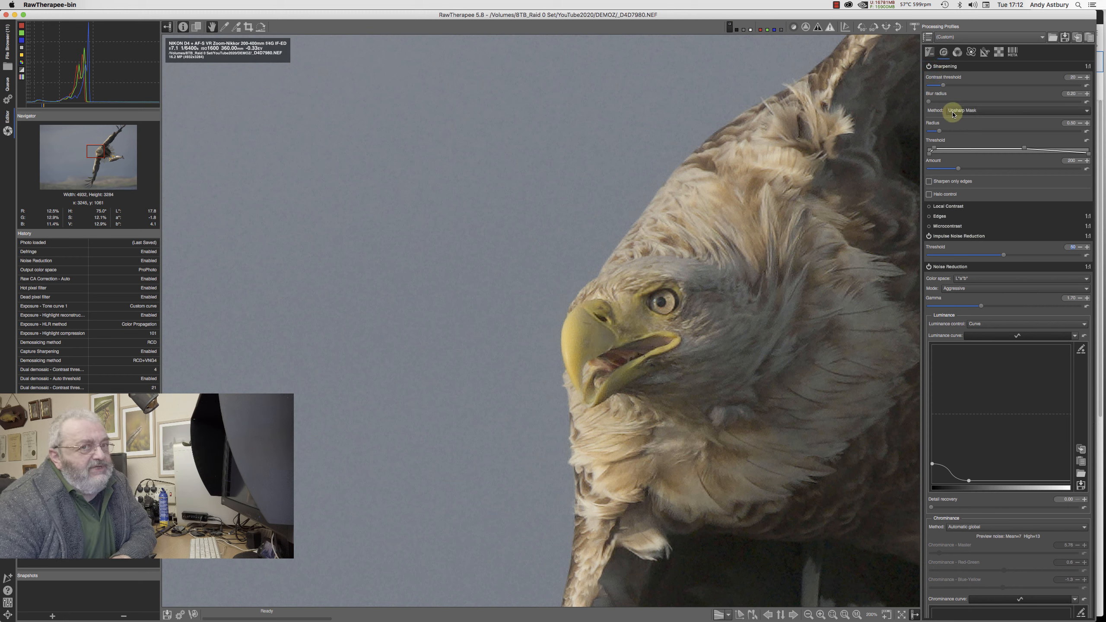
left_click(952, 114)
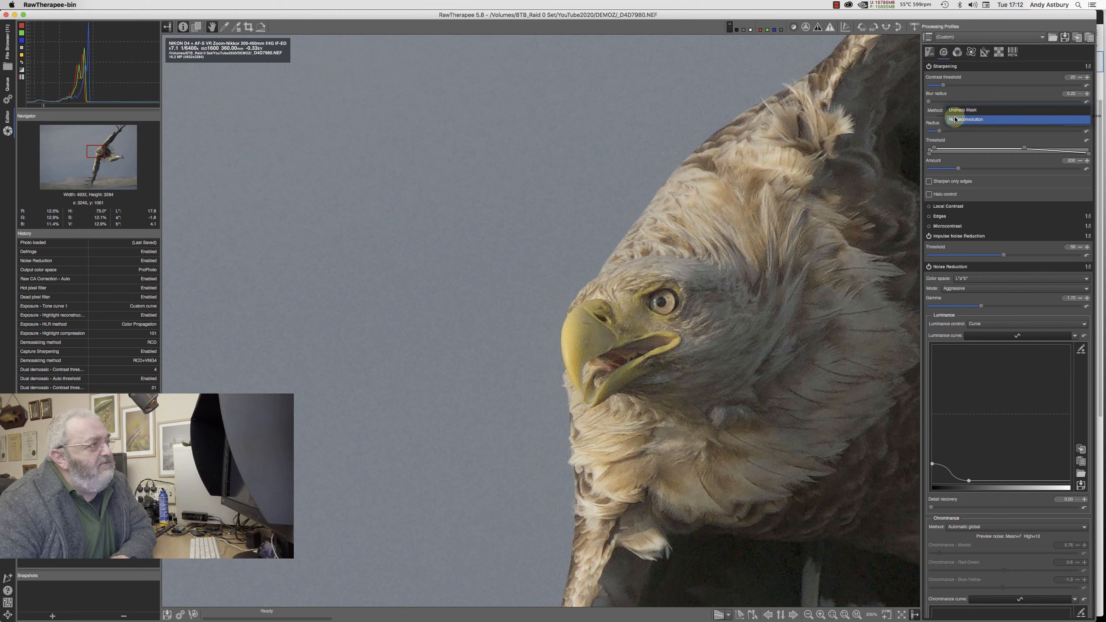
left_click(956, 111)
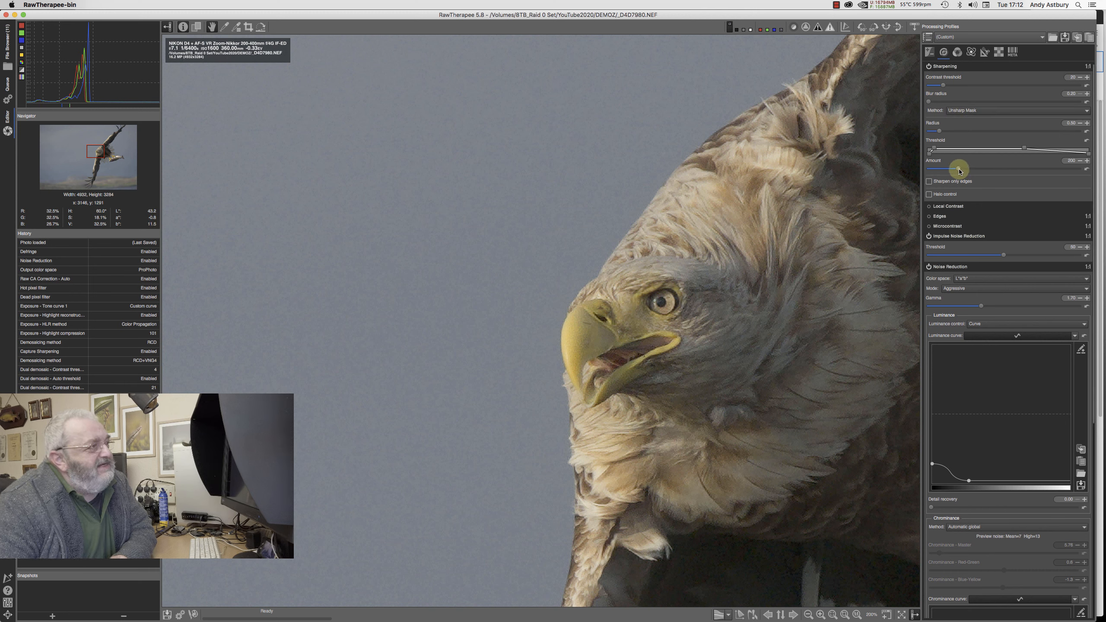
left_click_drag(959, 170, 945, 170)
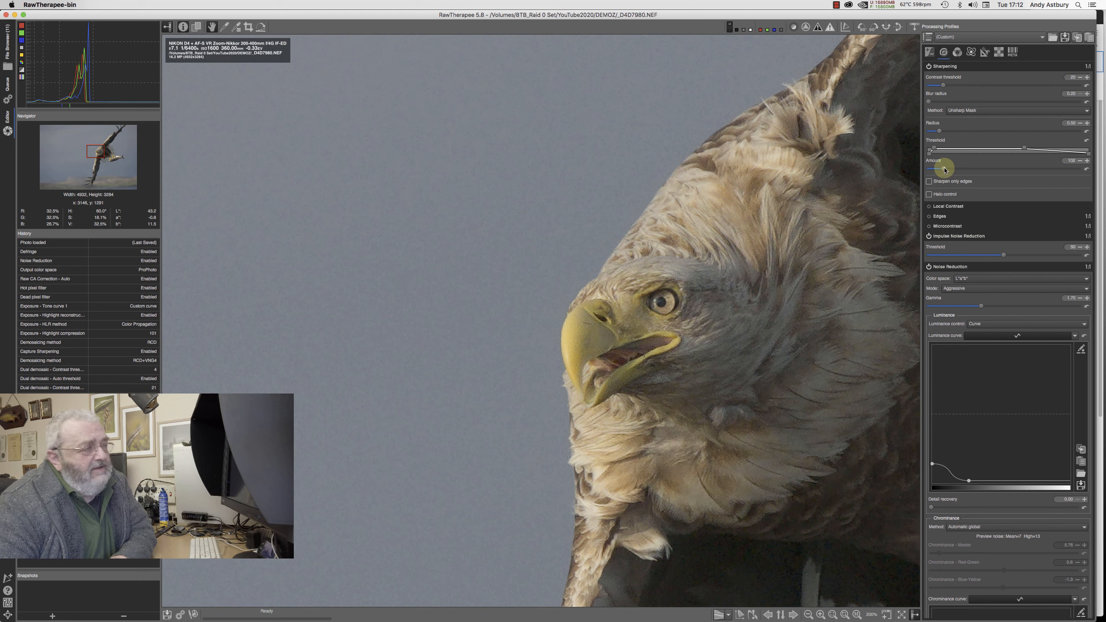
- Set the unsharp mask threshold points to 171 and 408 at the low end and 1087 and 1887 at the high end, and switch Sharpening off
left_click_drag(929, 156, 943, 158)
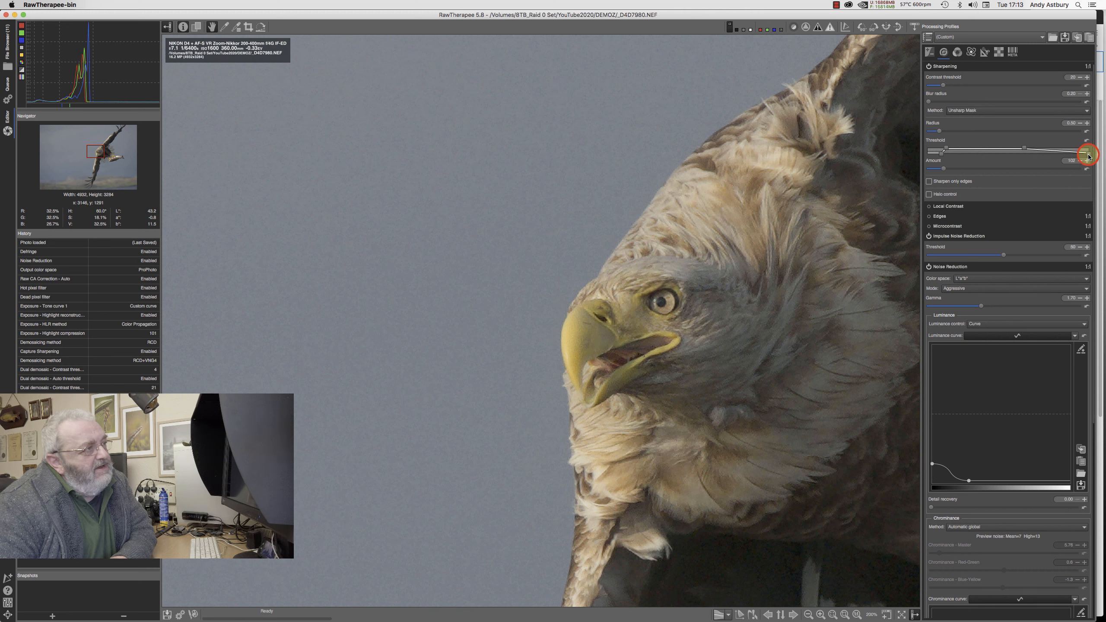
left_click_drag(1088, 157, 1083, 156)
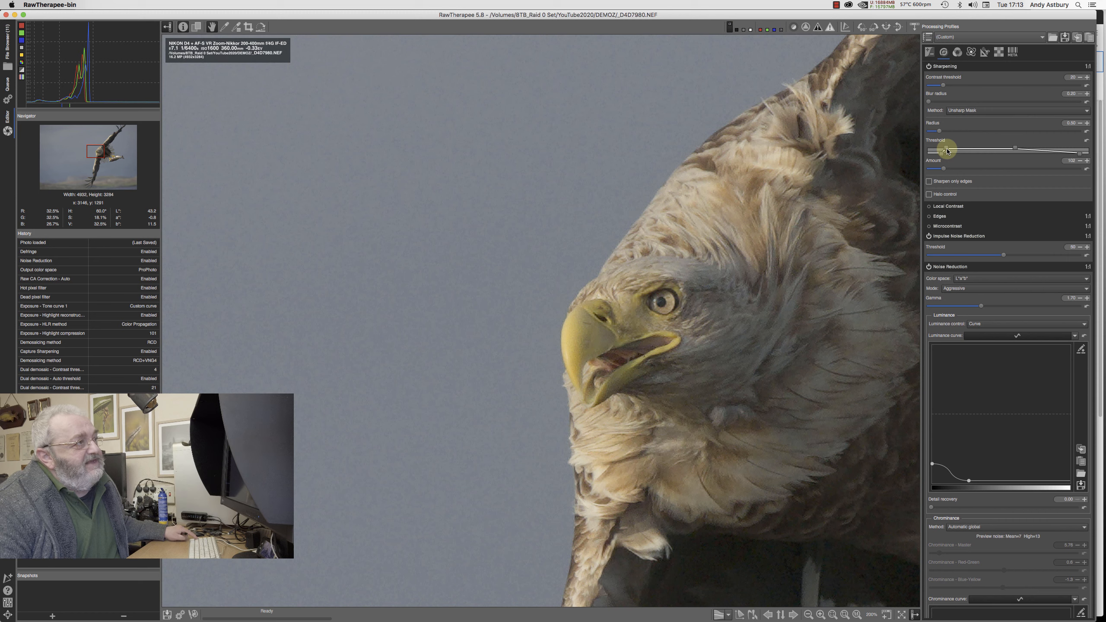
left_click_drag(948, 151, 960, 150)
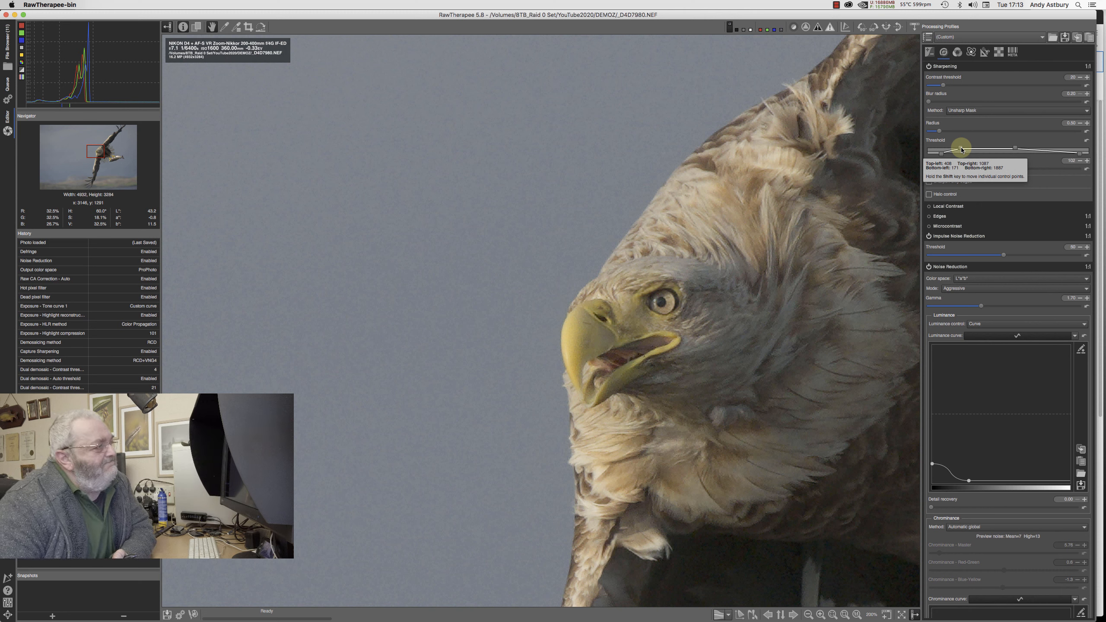
left_click(928, 67)
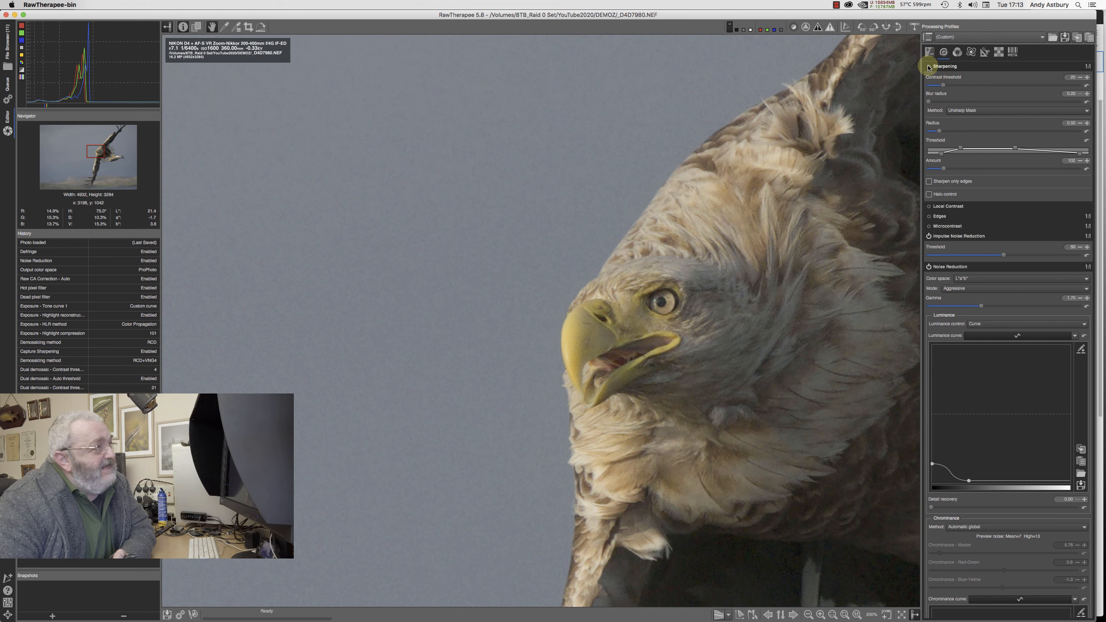
- Switch Sharpening back on, reset the unsharp mask amount to 200, and enable Halo control, viewing the eagle at 100% zoom
left_click(928, 66)
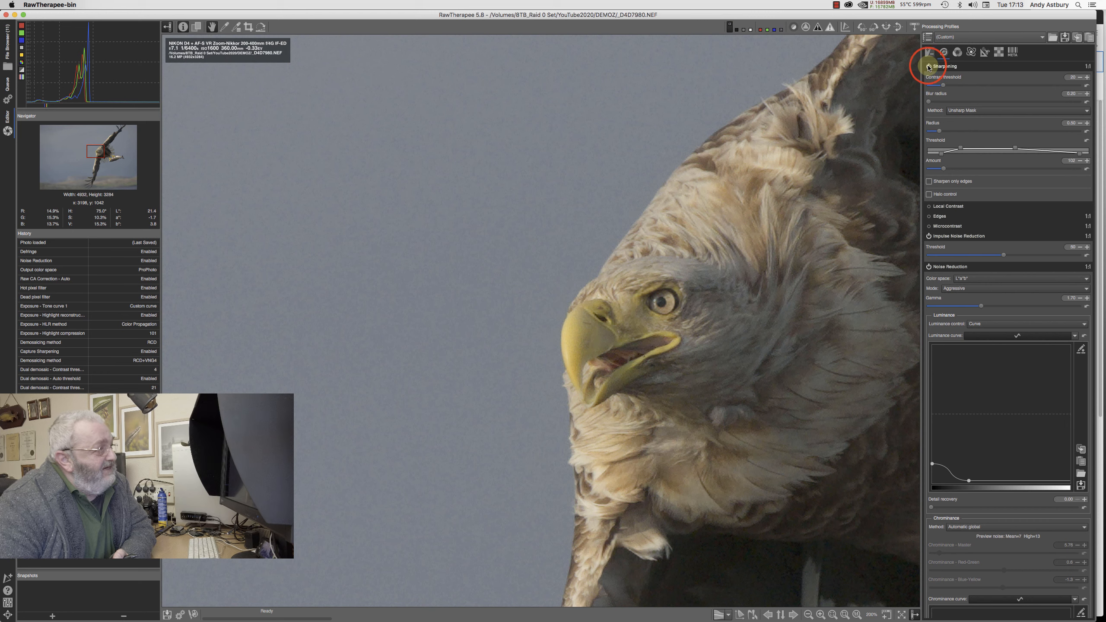
left_click(1085, 169)
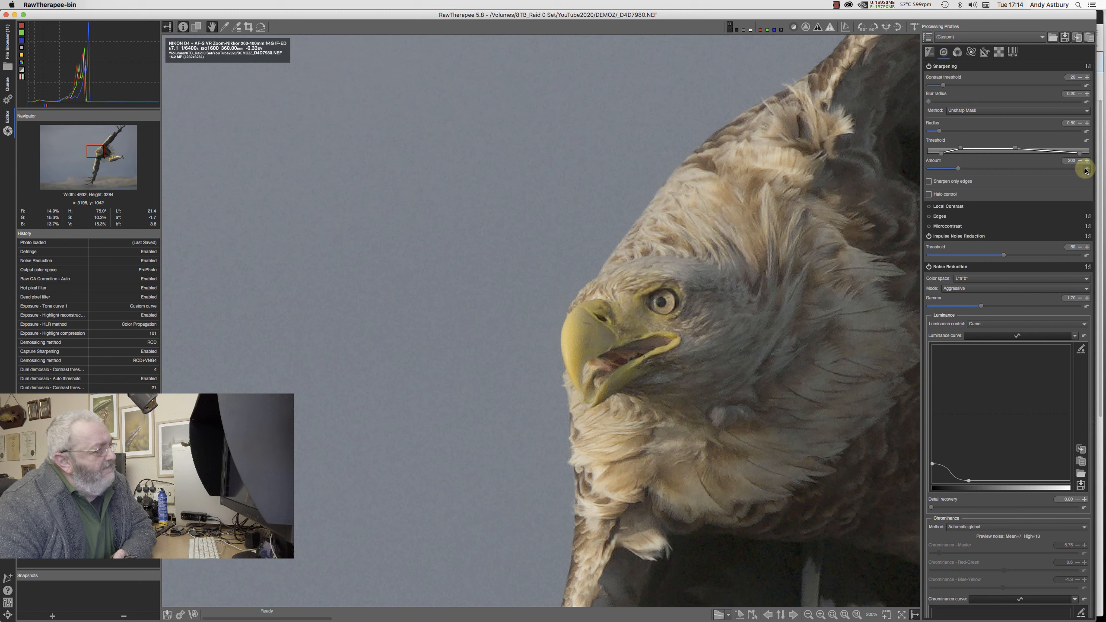
left_click(929, 194)
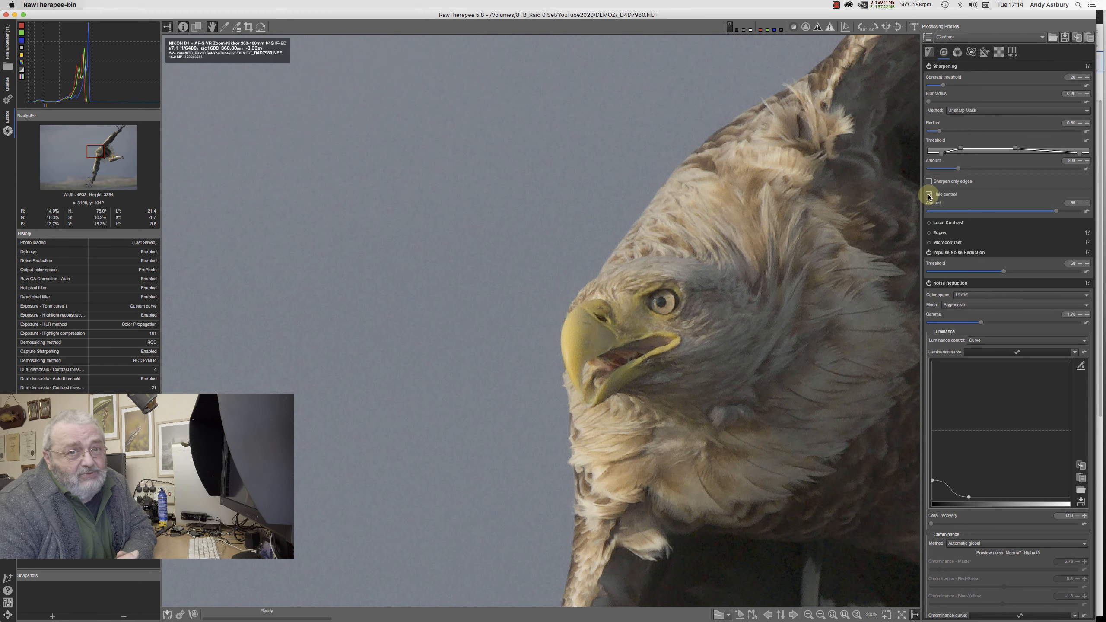
left_click(856, 614)
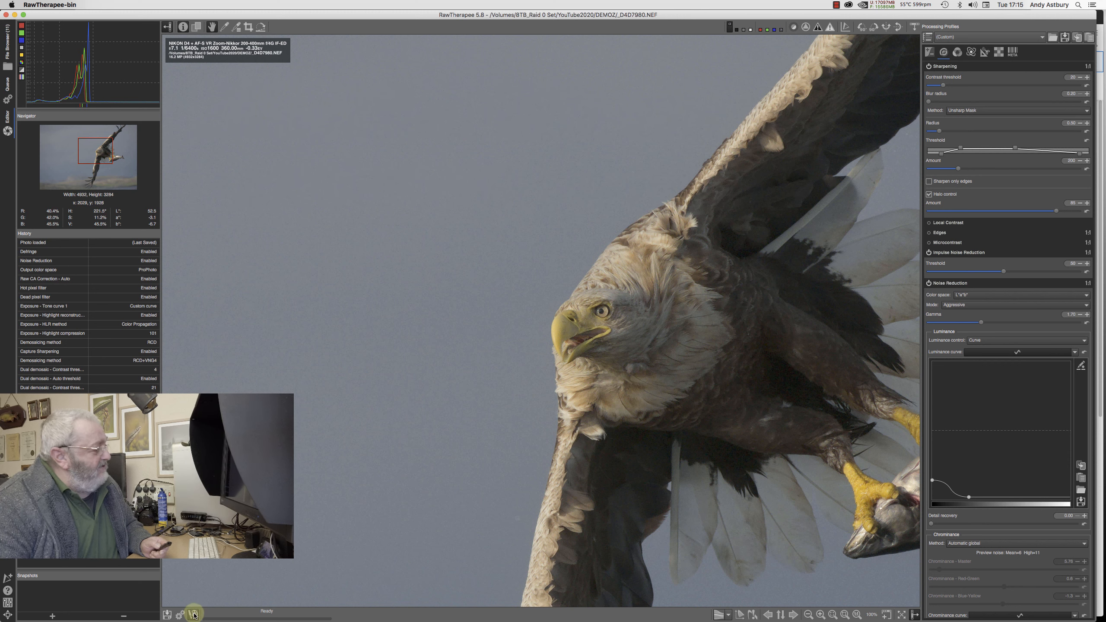
- Open the processed photo in Photoshop, load its RGB channel as a selection, and copy the selected highlights to a new layer
mouse_move(193, 620)
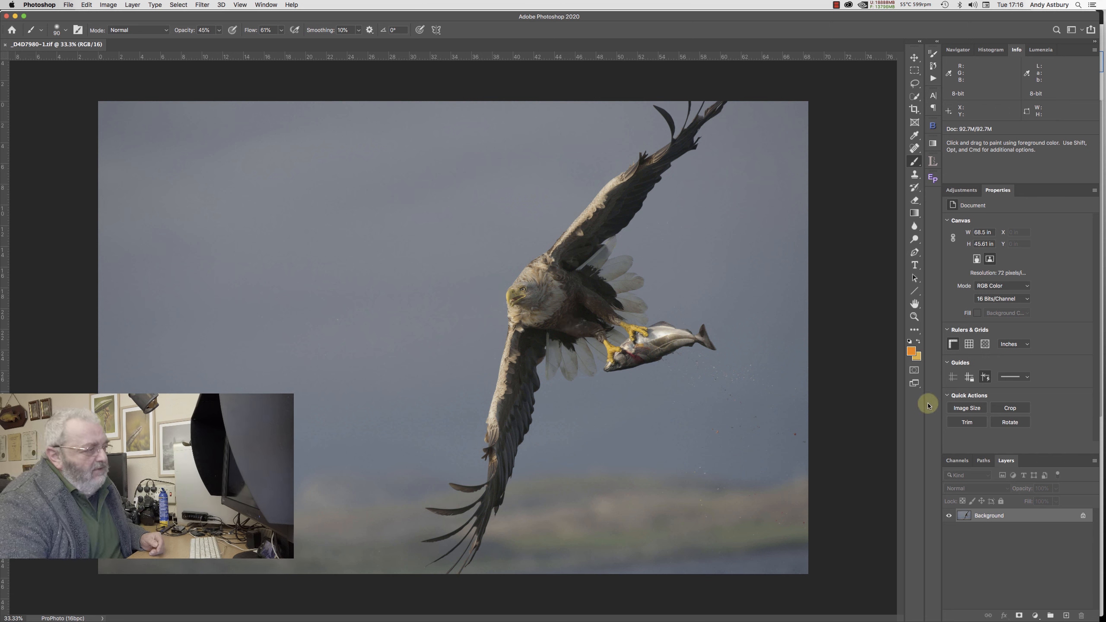
left_click(957, 461)
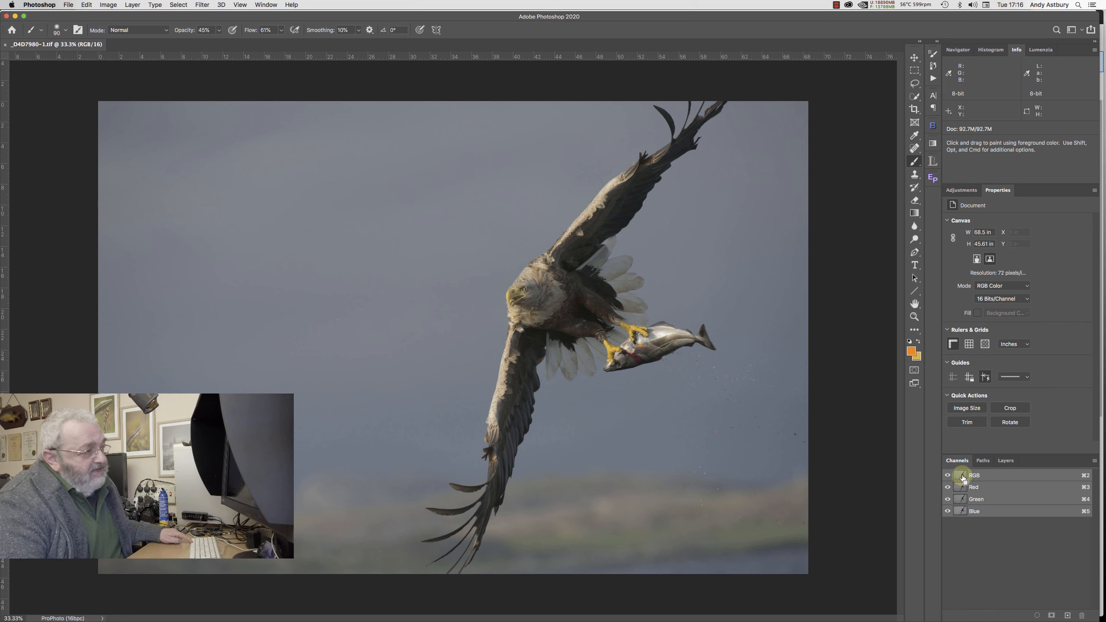
left_click(959, 477, "super")
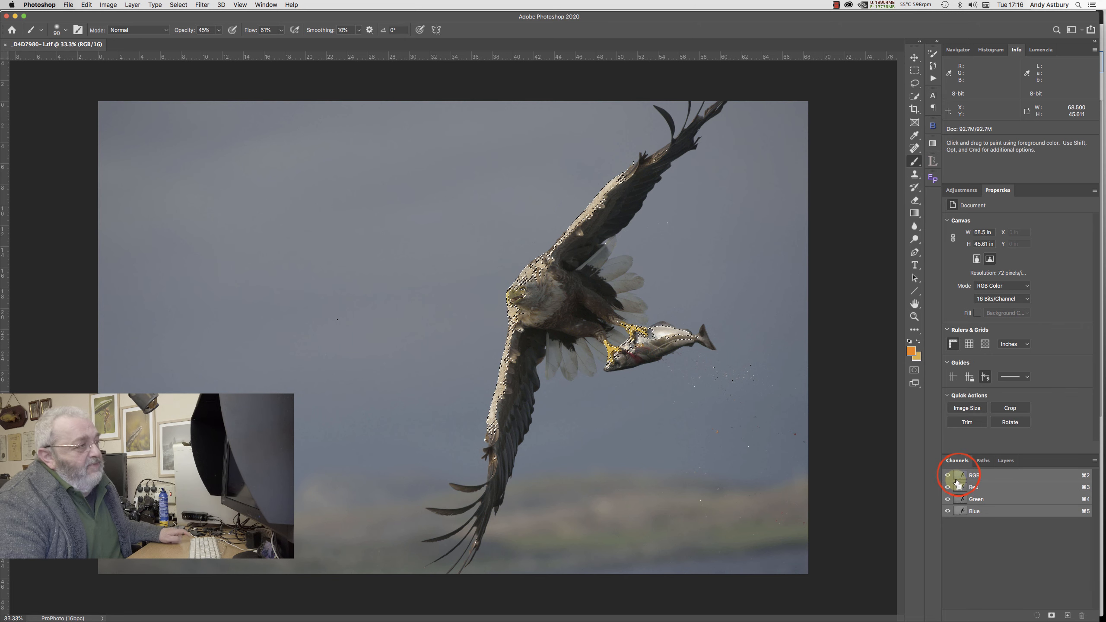
left_click(1004, 461)
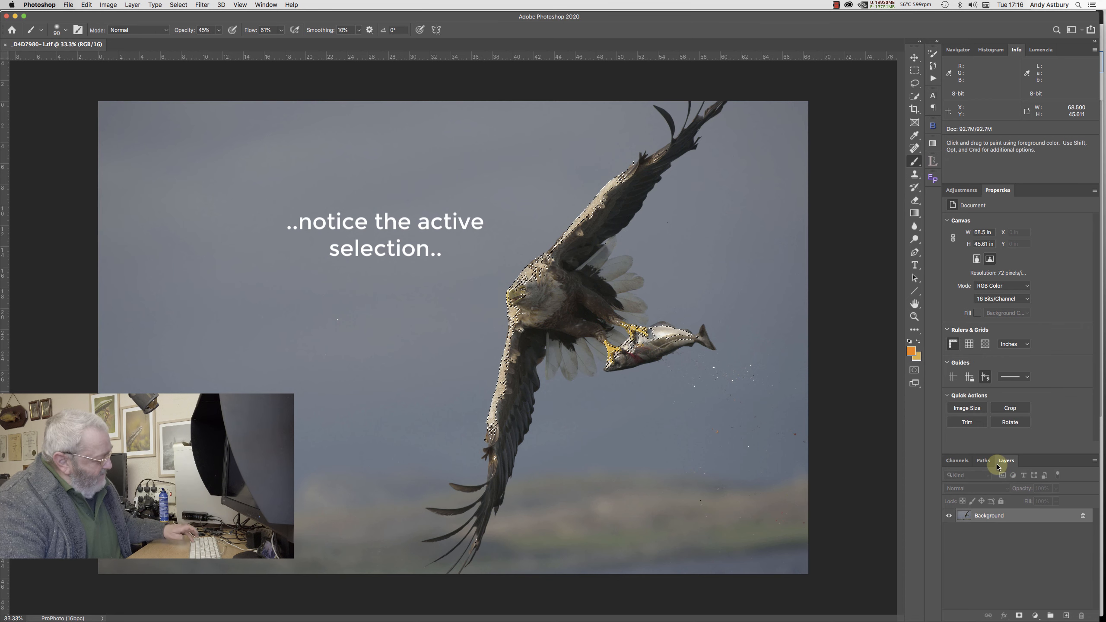
key("super+j")
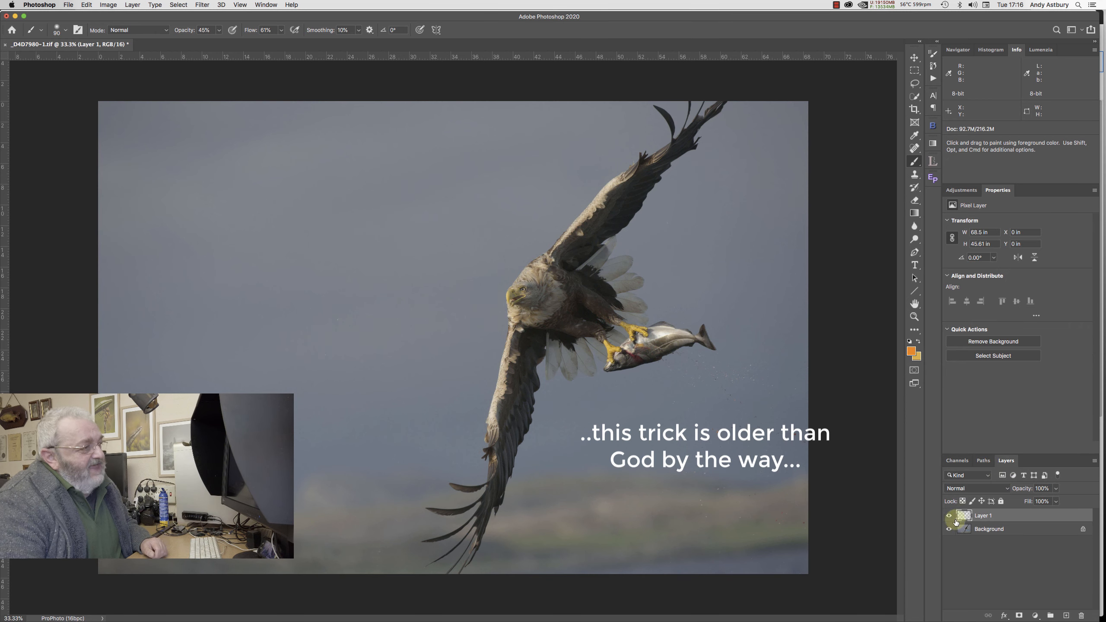
left_click(948, 529)
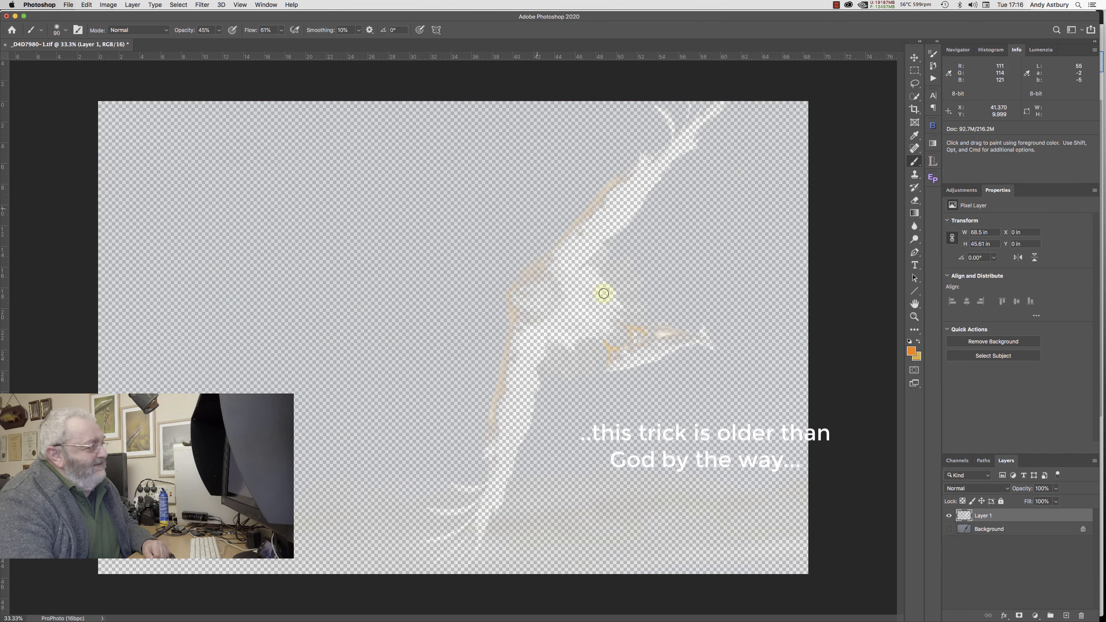
left_click(948, 529)
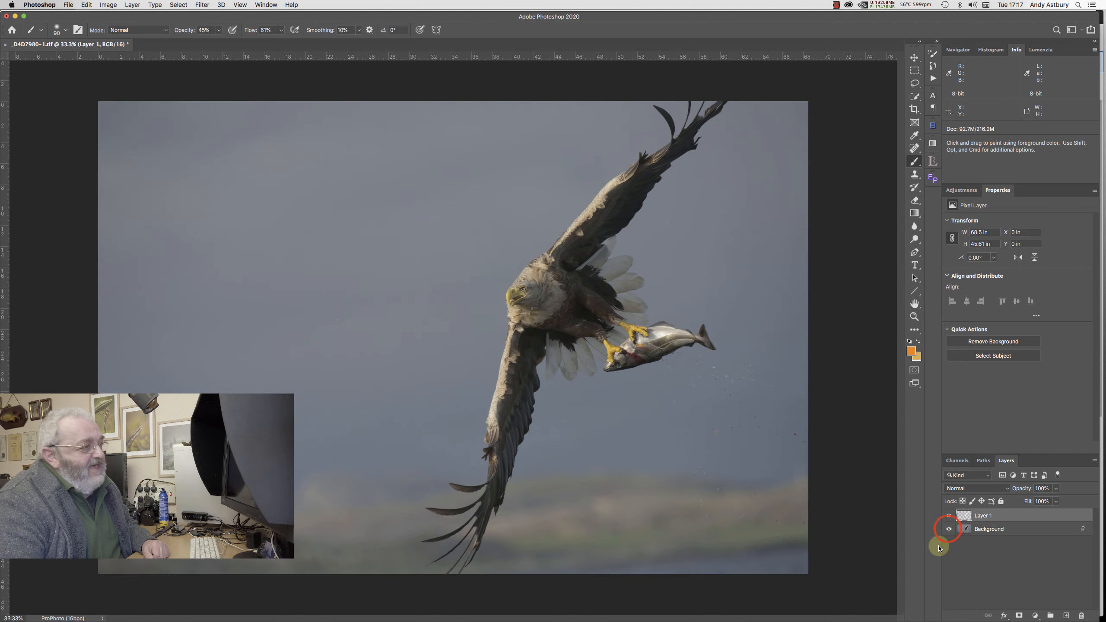
- Set the highlights layer's blend mode to Screen and its opacity to 74%, comparing the photo with and without it
left_click(957, 488)
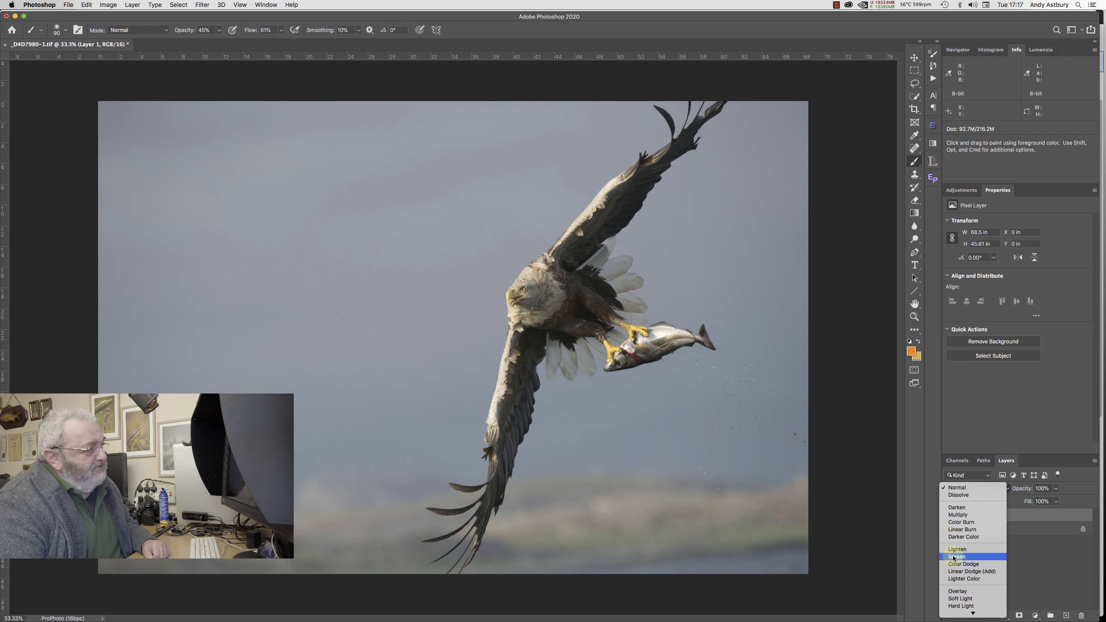
left_click(954, 557)
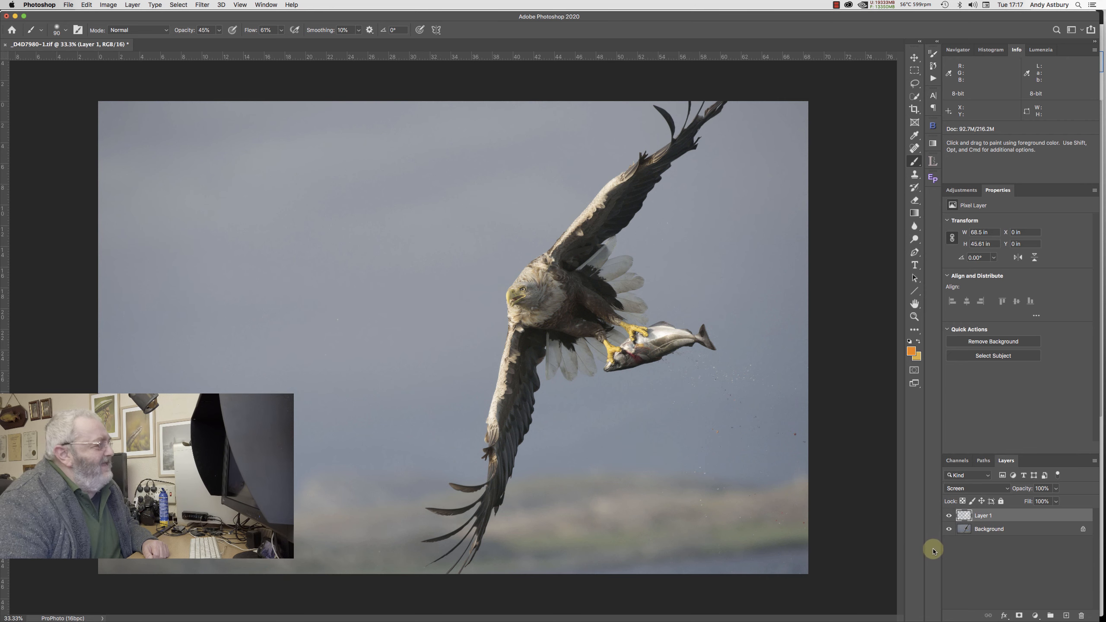
left_click(948, 515)
left_click(948, 516)
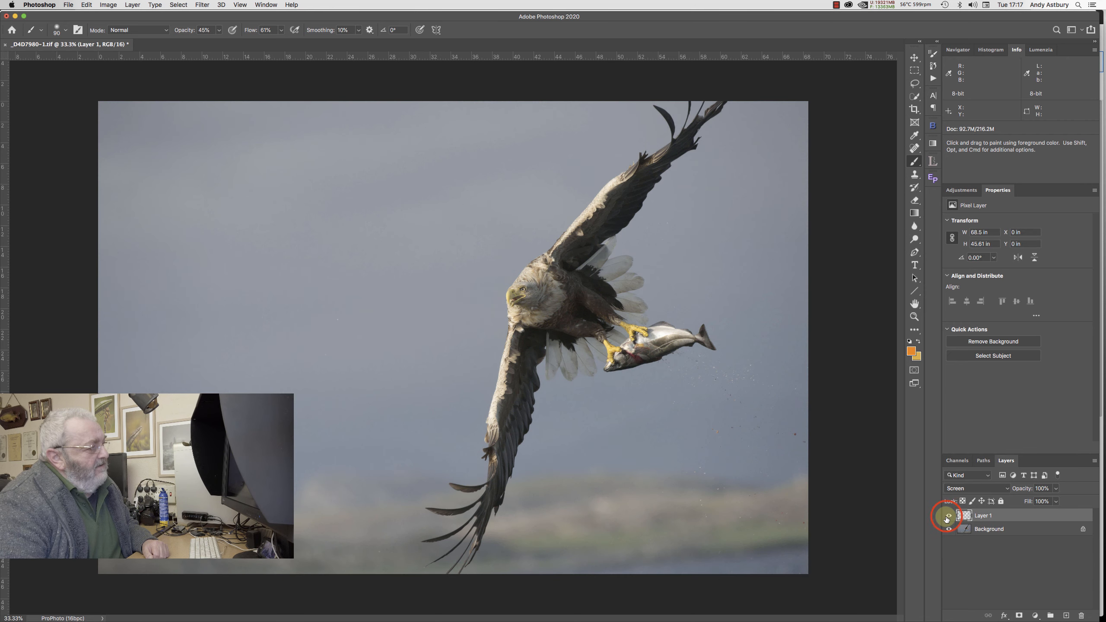
left_click(948, 515)
left_click(948, 515)
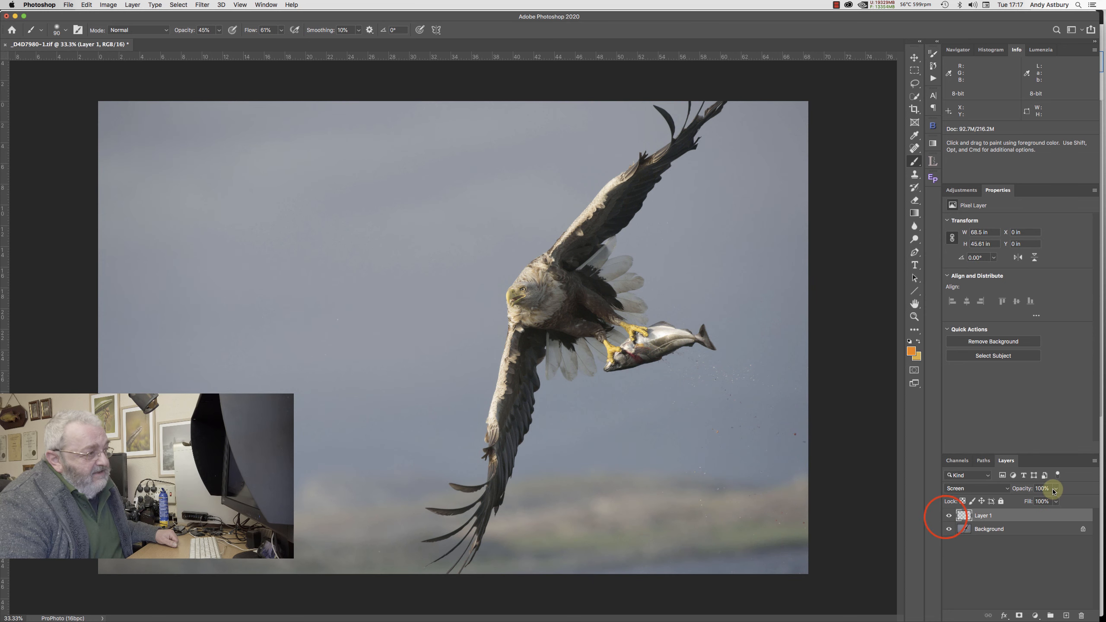
left_click(1056, 488)
left_click_drag(1056, 501, 1045, 501)
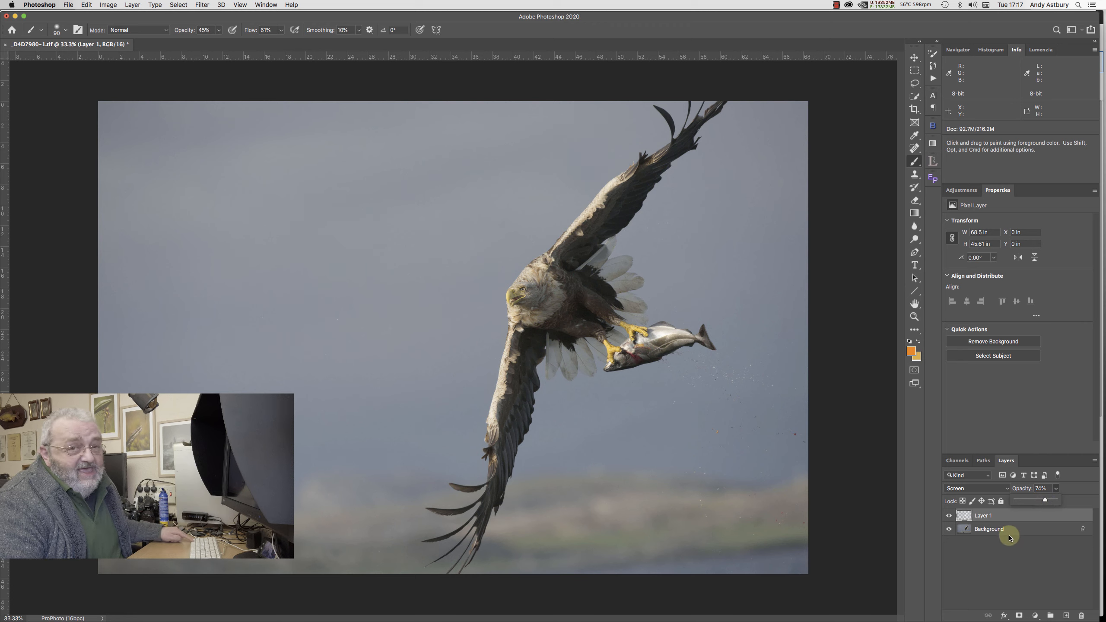
- Add a black mask to the Screen layer and paint white over the eagle's head and neck, raising brush opacity to 100%
left_click(1017, 616, "alt")
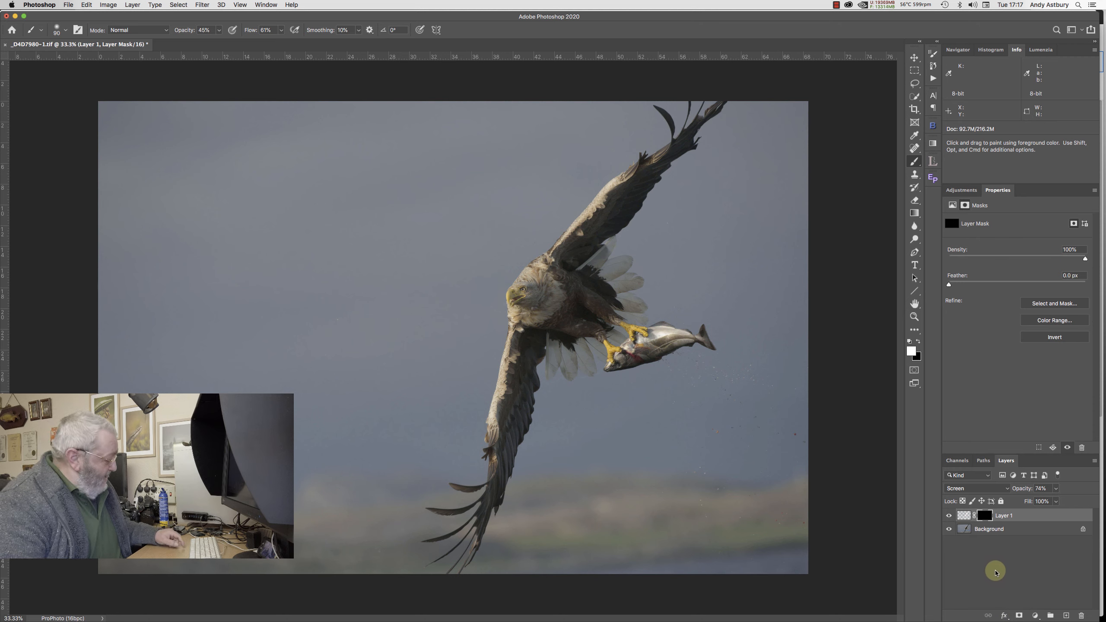
key("super+equal")
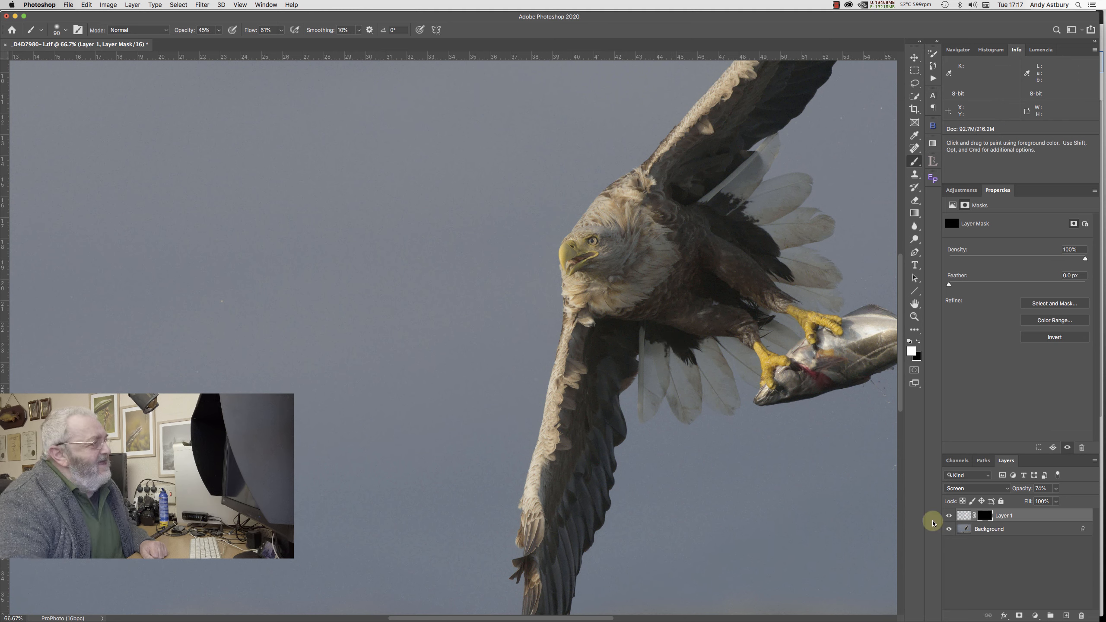
mouse_move(638, 220)
left_mouse_down()
mouse_move(644, 246)
mouse_move(658, 241)
mouse_move(645, 219)
left_mouse_up()
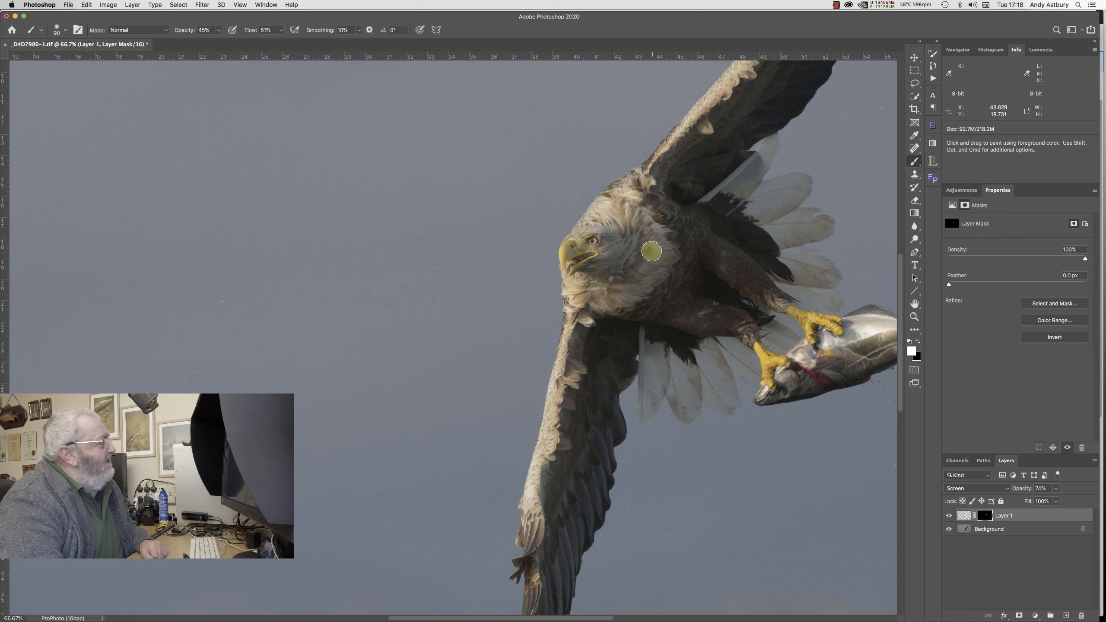
left_click(216, 31)
left_click_drag(220, 43, 242, 42)
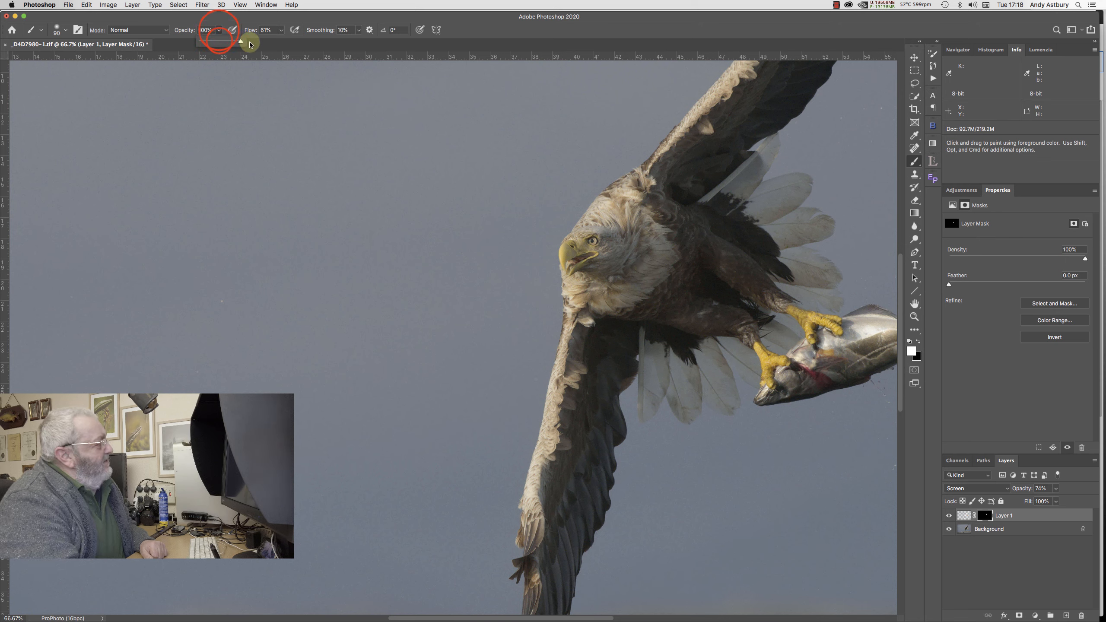
left_click(637, 221)
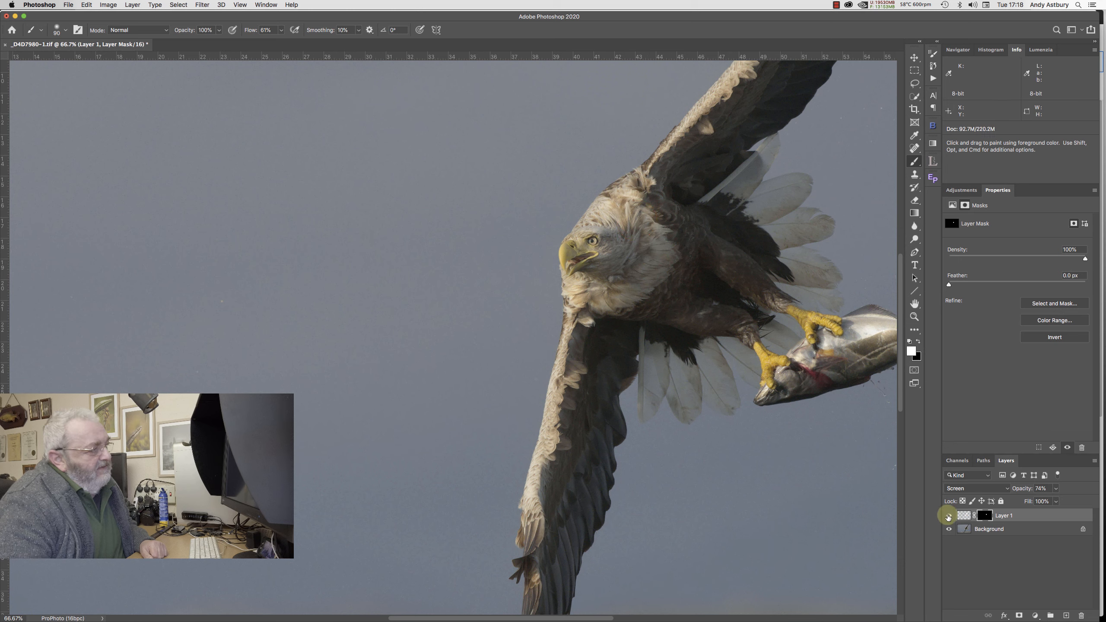
- Paint white on the mask along the lower wing's pale feathers and, with a 40-pixel brush, over the foot and fish's head
left_click(946, 515)
left_click(944, 516)
left_click(944, 516)
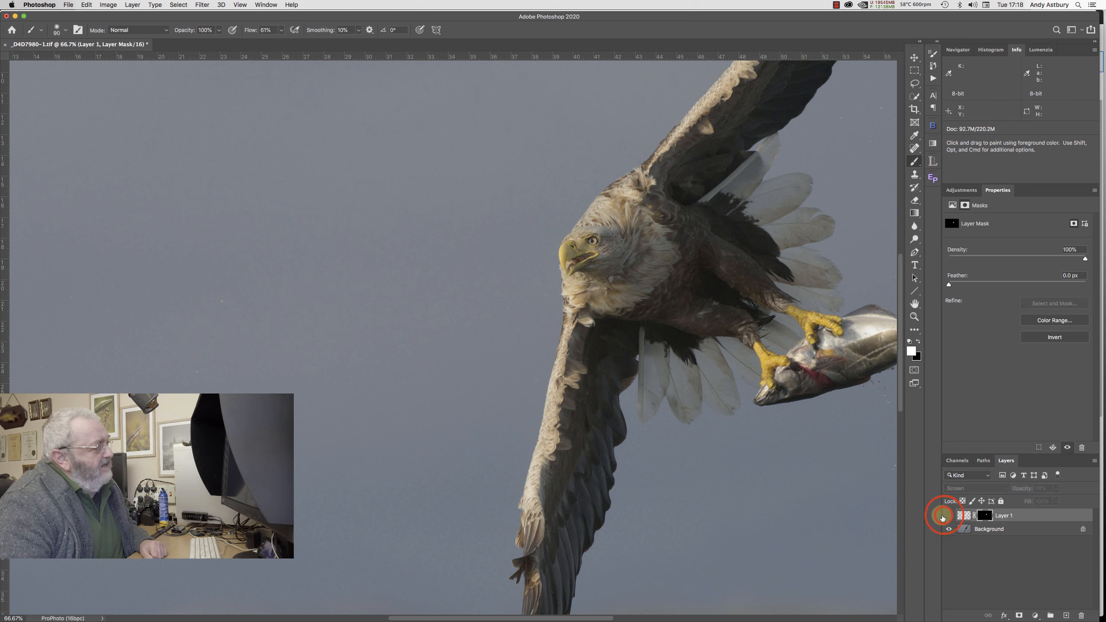
left_click(943, 516)
left_click_drag(582, 326, 546, 507)
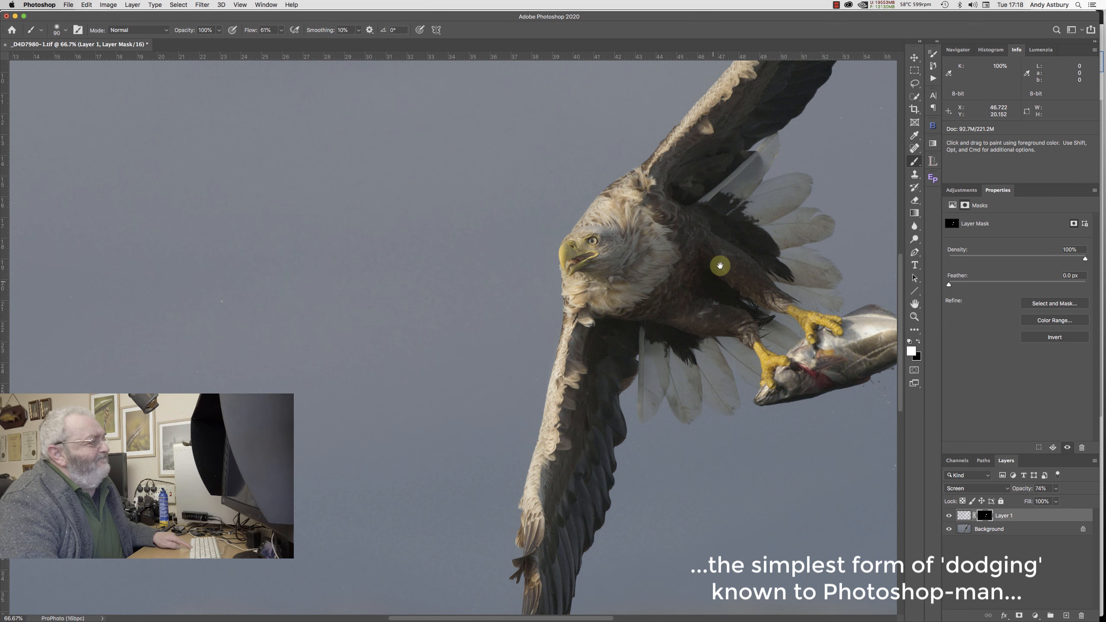
left_click_drag(719, 267, 562, 456)
left_click_drag(636, 219, 471, 407)
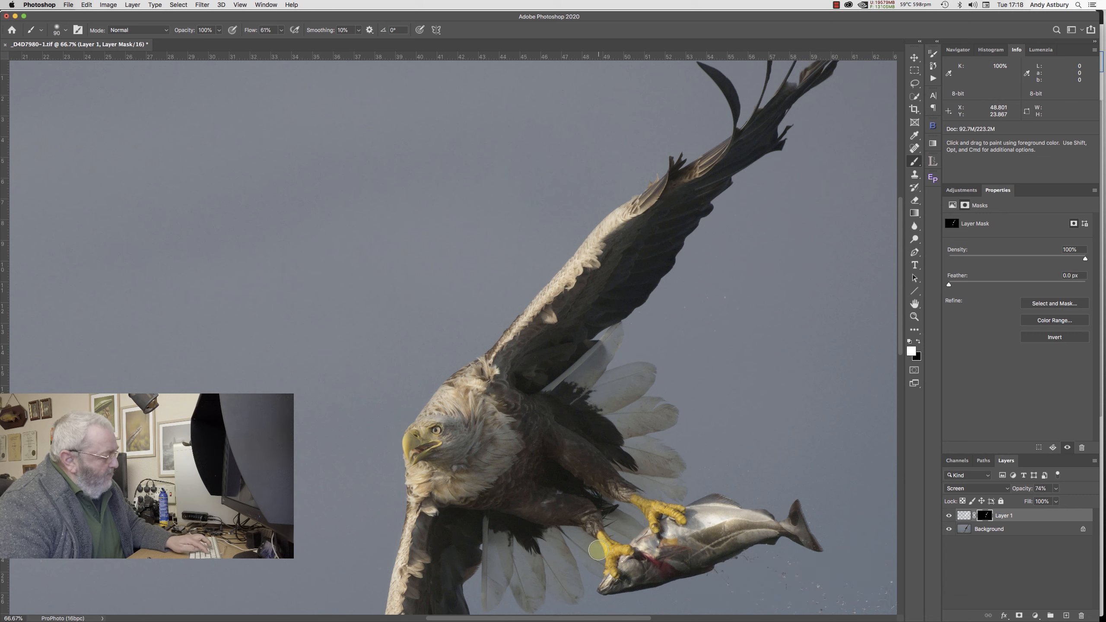
key("bracketleft")
mouse_move(598, 534)
left_mouse_down()
mouse_move(636, 553)
mouse_move(616, 579)
mouse_move(618, 568)
mouse_move(630, 577)
mouse_move(631, 562)
mouse_move(637, 579)
mouse_move(637, 565)
mouse_move(617, 562)
mouse_move(634, 572)
mouse_move(657, 544)
mouse_move(638, 567)
left_mouse_up()
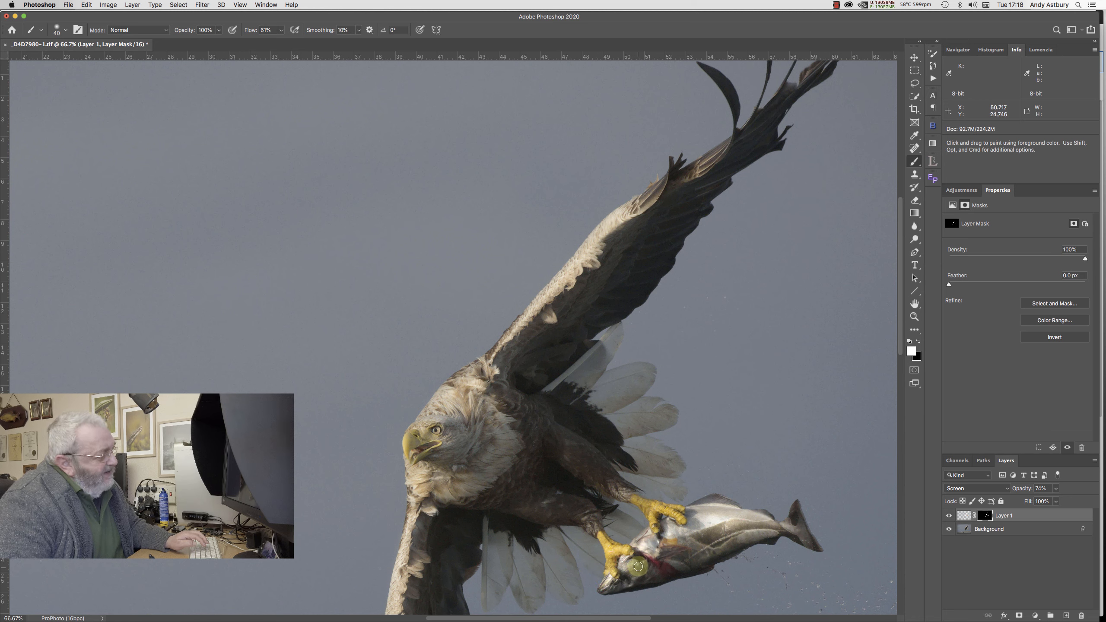
- Lower the Screen layer's opacity to 43% and compare the dodged areas with the layer hidden and shown
left_click(948, 516)
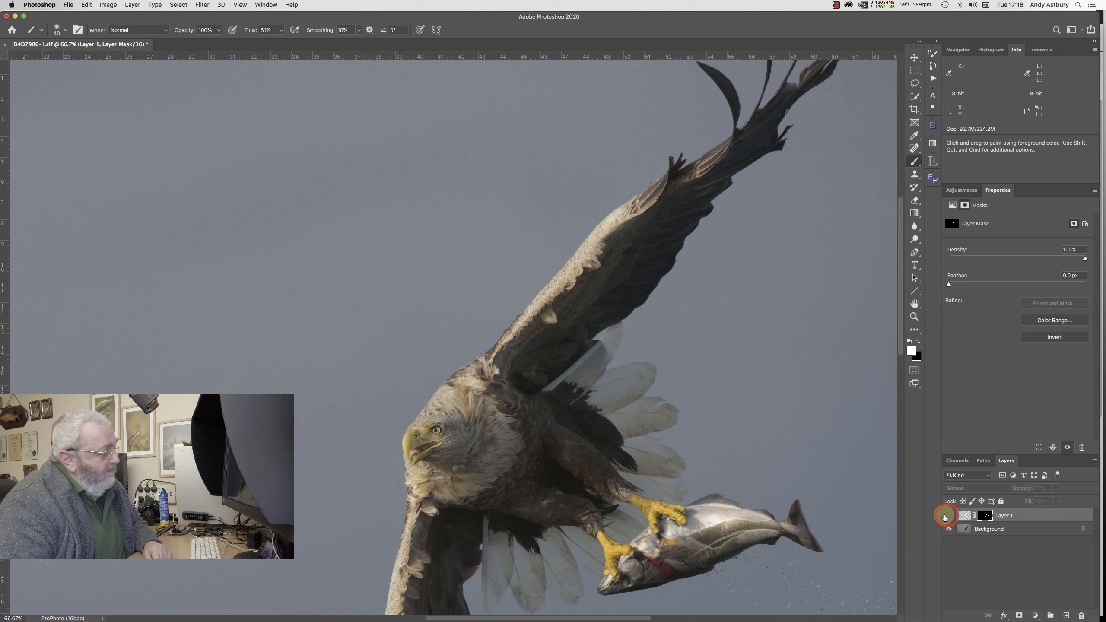
left_click(948, 515)
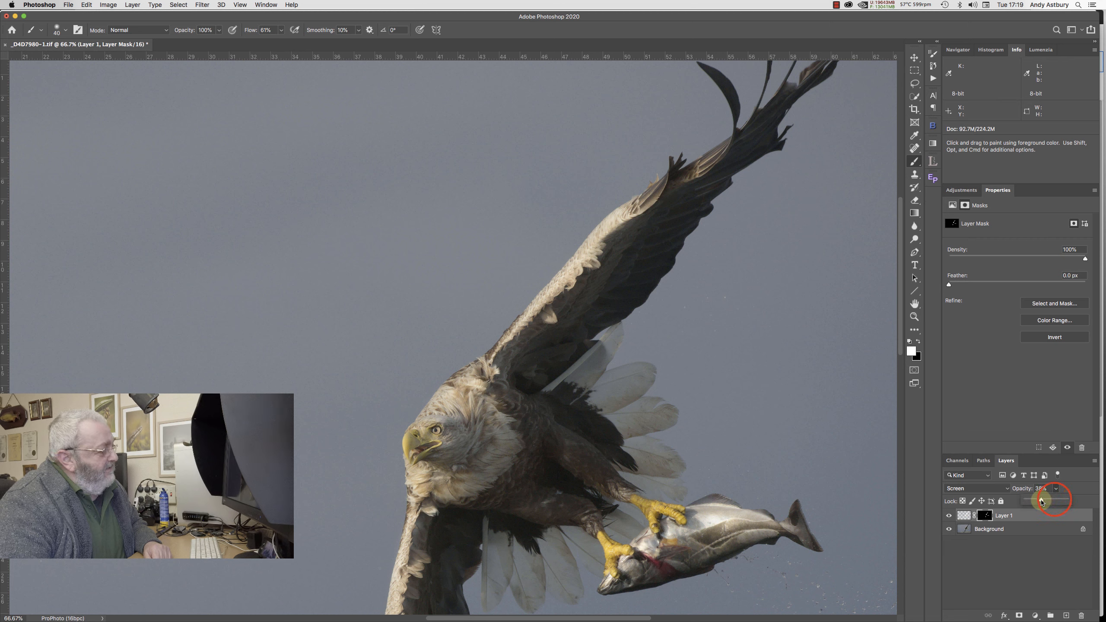
left_click_drag(1041, 501, 1042, 502)
left_click(948, 516)
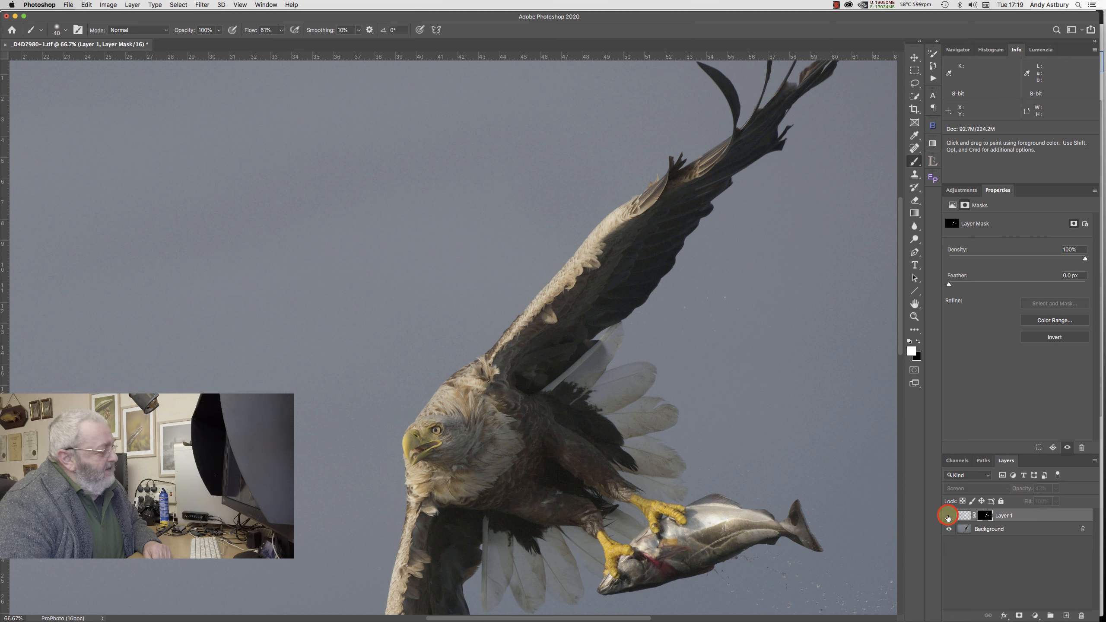
left_click(948, 516)
left_click(948, 516)
left_click(949, 516)
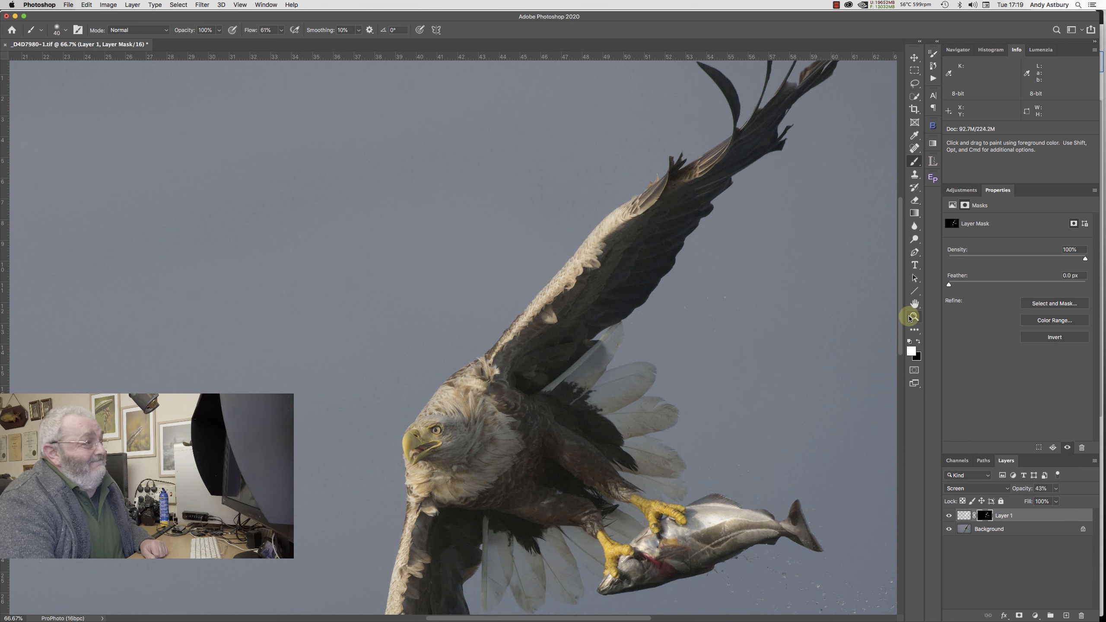
- Fit the whole photo in view and compare it with the Screen layer hidden and shown
double_click(914, 304)
left_click(948, 516)
left_click(947, 517)
left_click(946, 518)
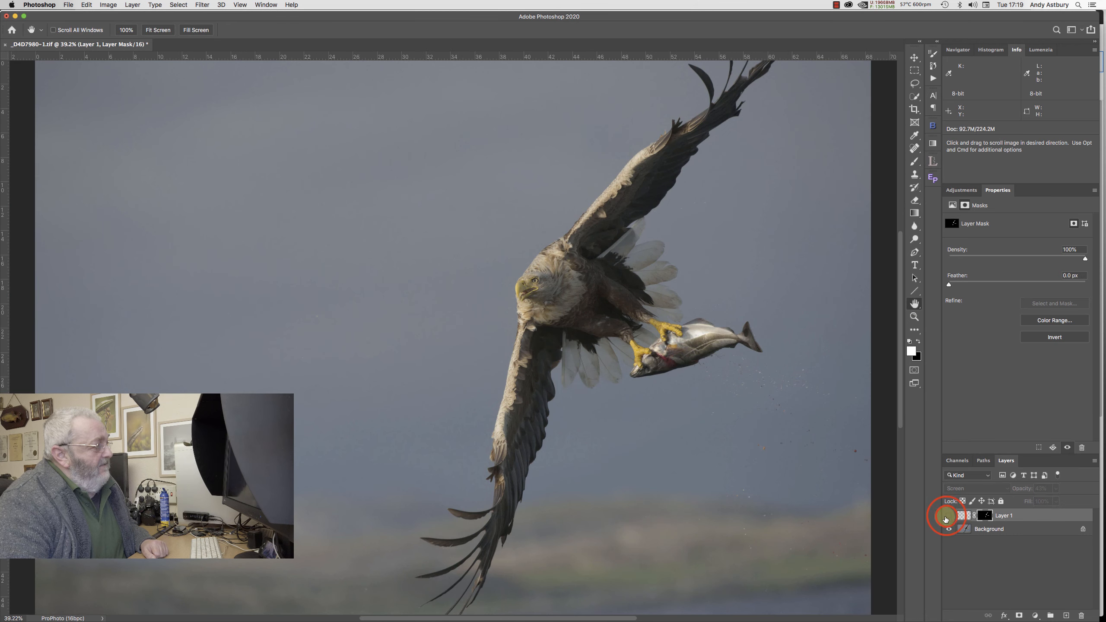
left_click(947, 517)
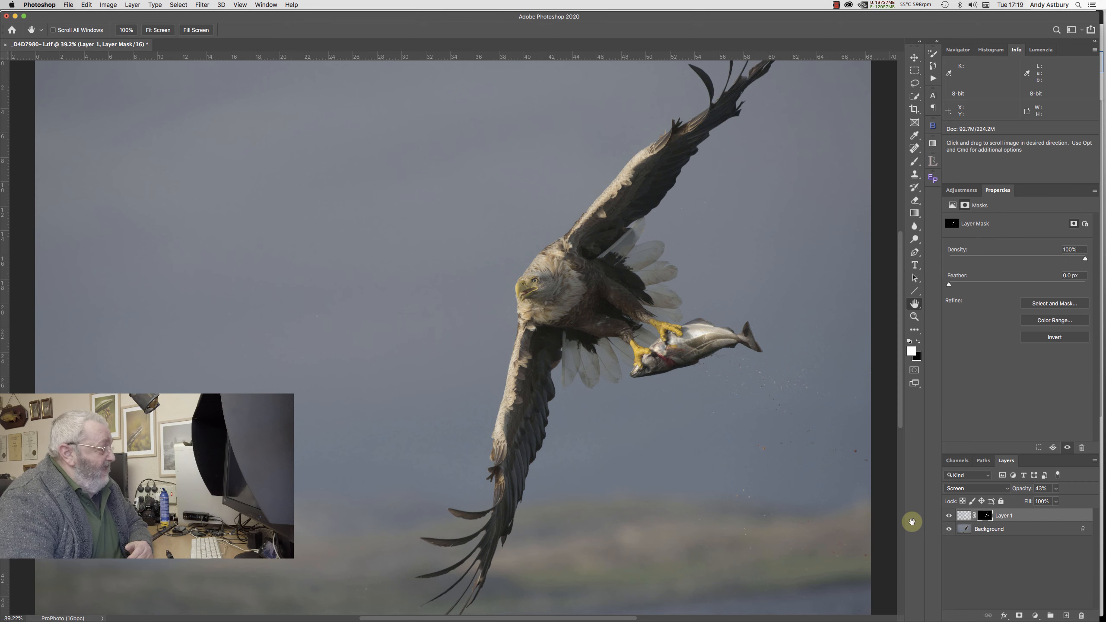
- Switch to RawTherapee to view the processed eagle raw and return to the dodged version in Photoshop
mouse_move(378, 609)
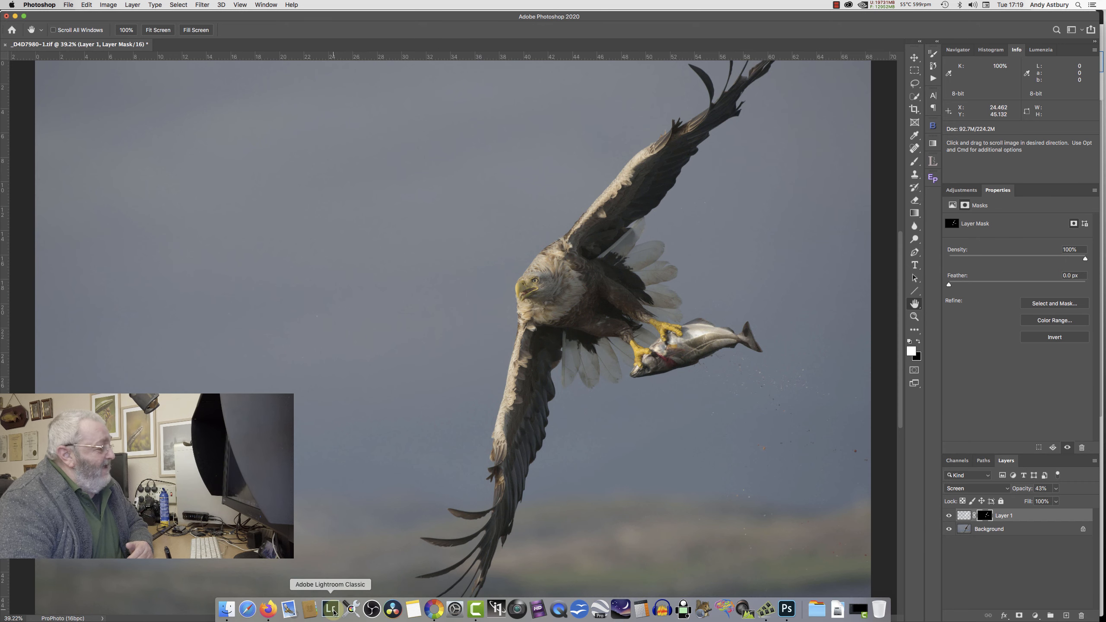
left_click(350, 609)
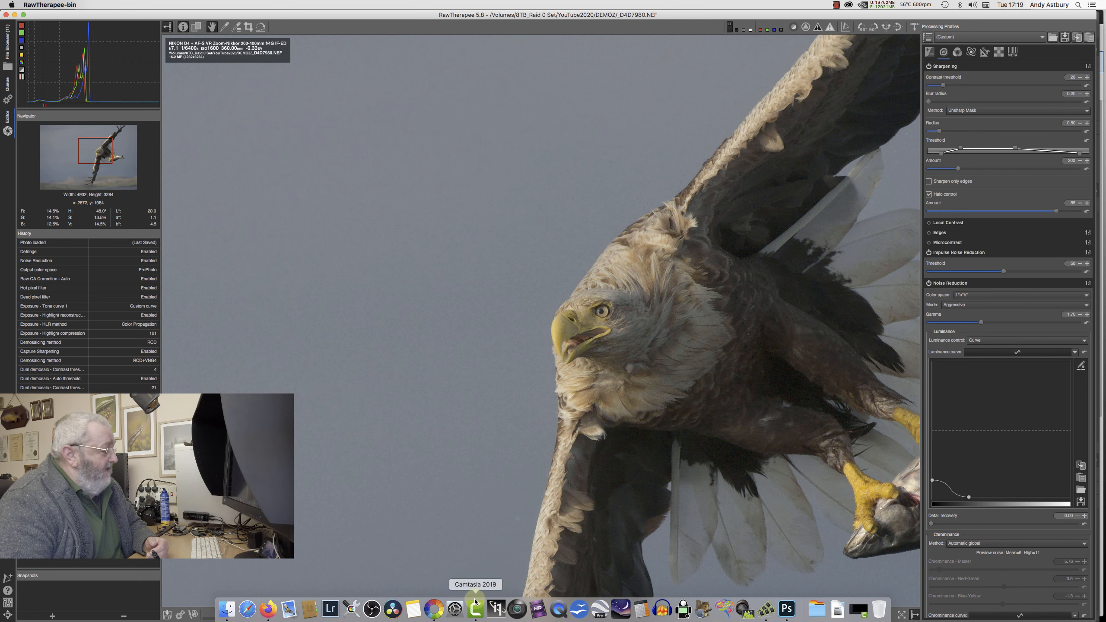
mouse_move(346, 615)
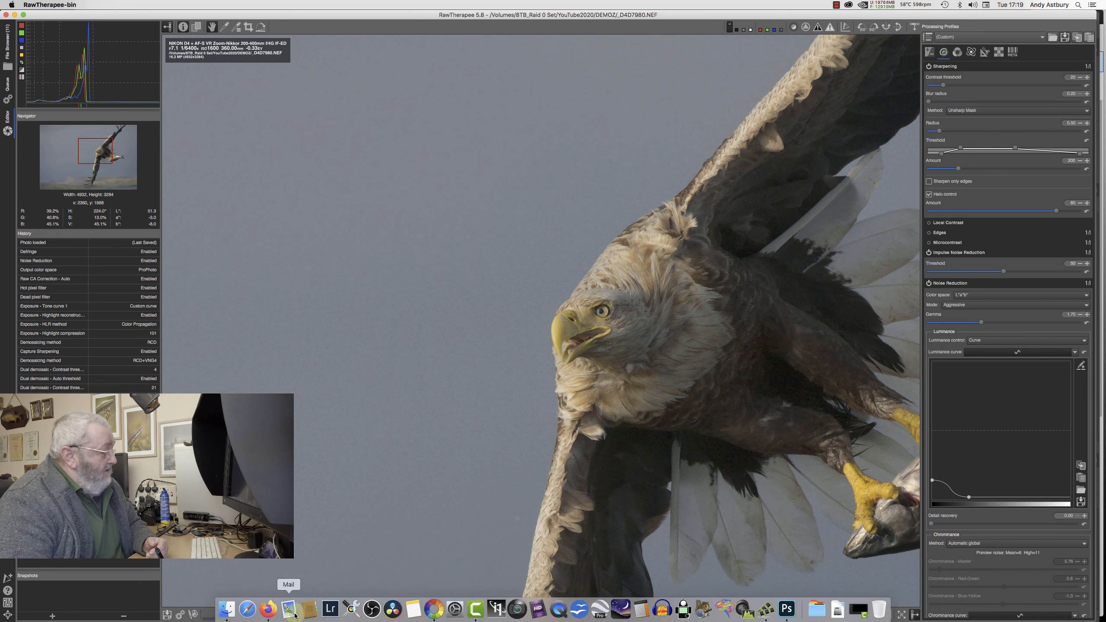
left_click(785, 609)
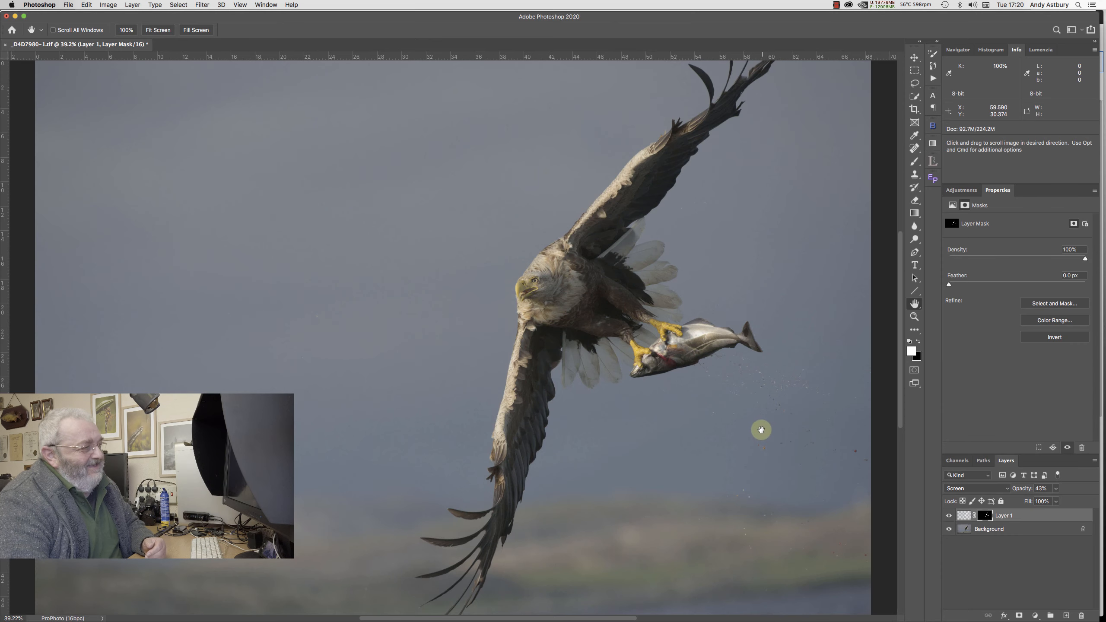
- Lasso the blue water area in the photo's lower-right corner, following the shoreline up to the picture edge
scroll(883, 438, "down", 8)
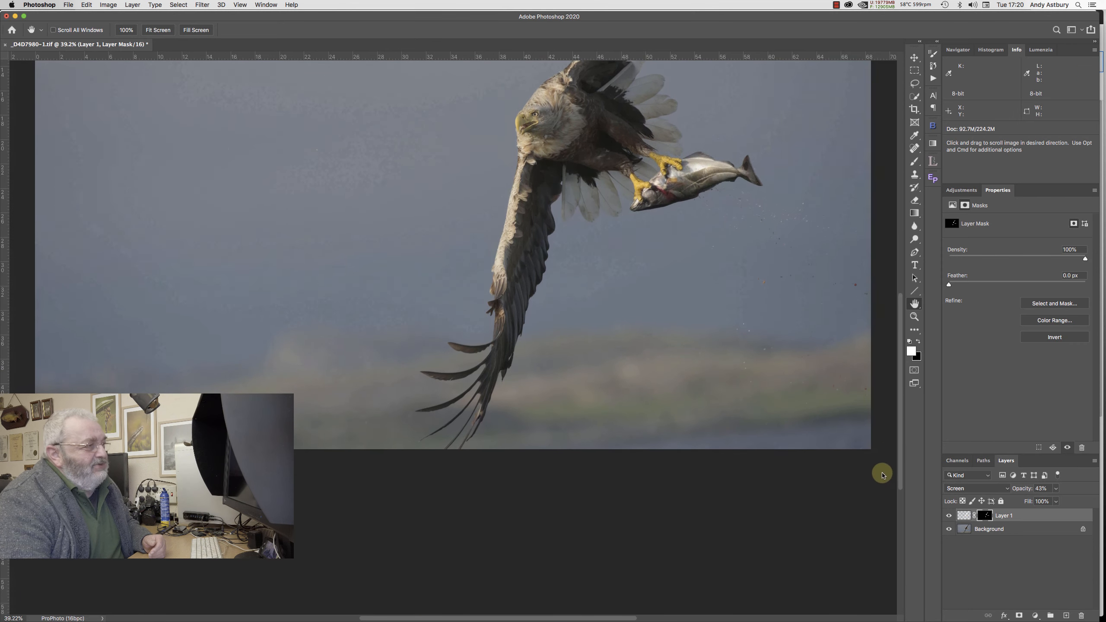
double_click(915, 316)
left_click_drag(753, 496, 467, 281)
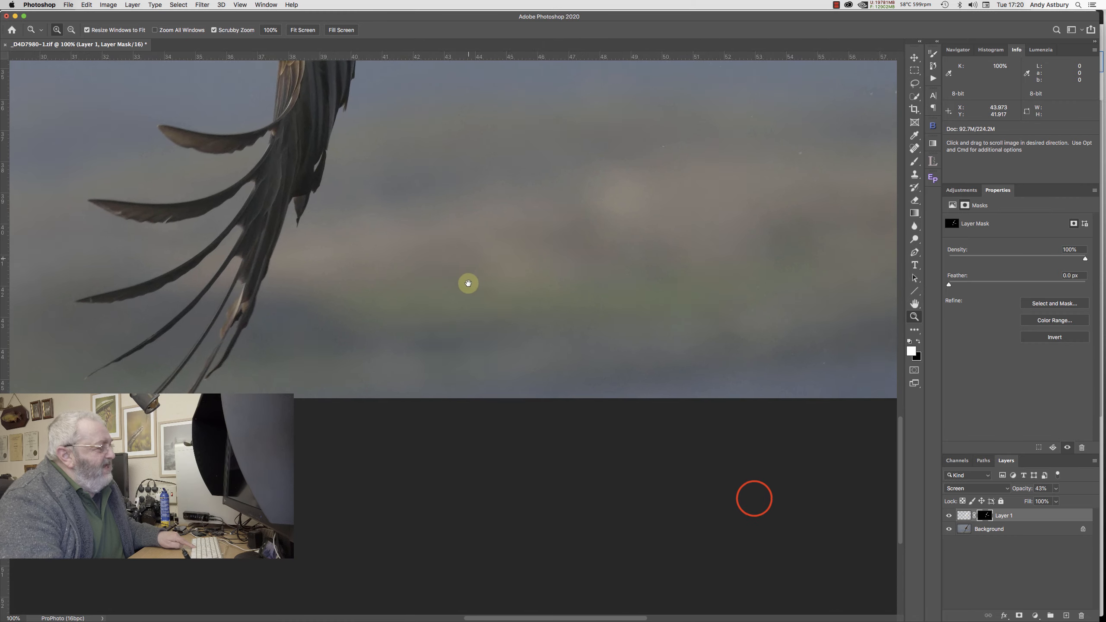
left_click_drag(649, 355, 345, 344)
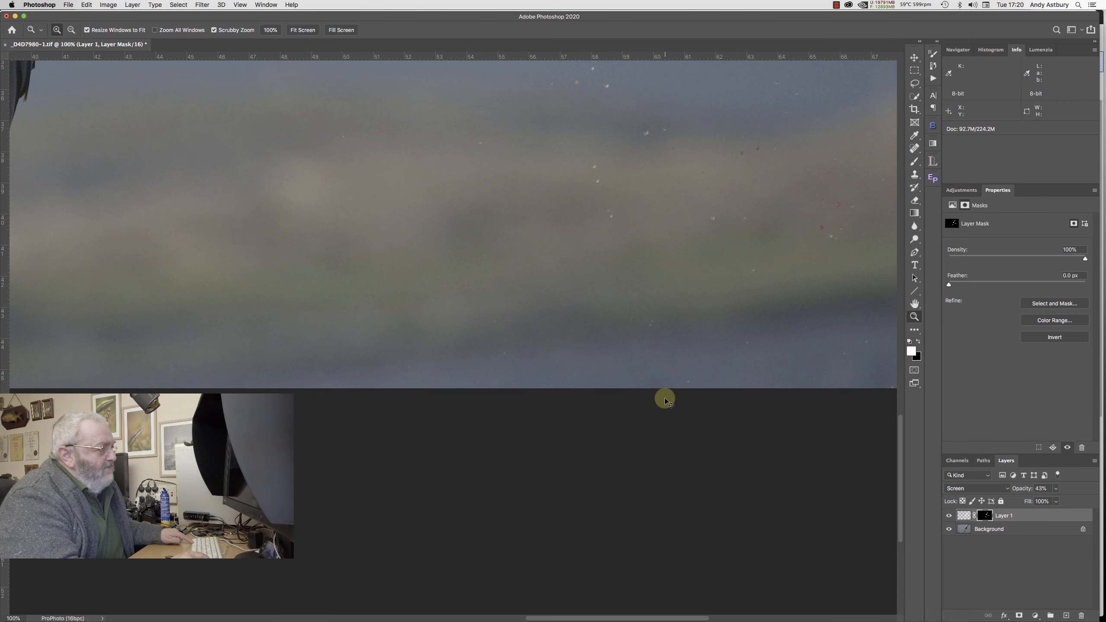
key("super+minus")
left_click(915, 84)
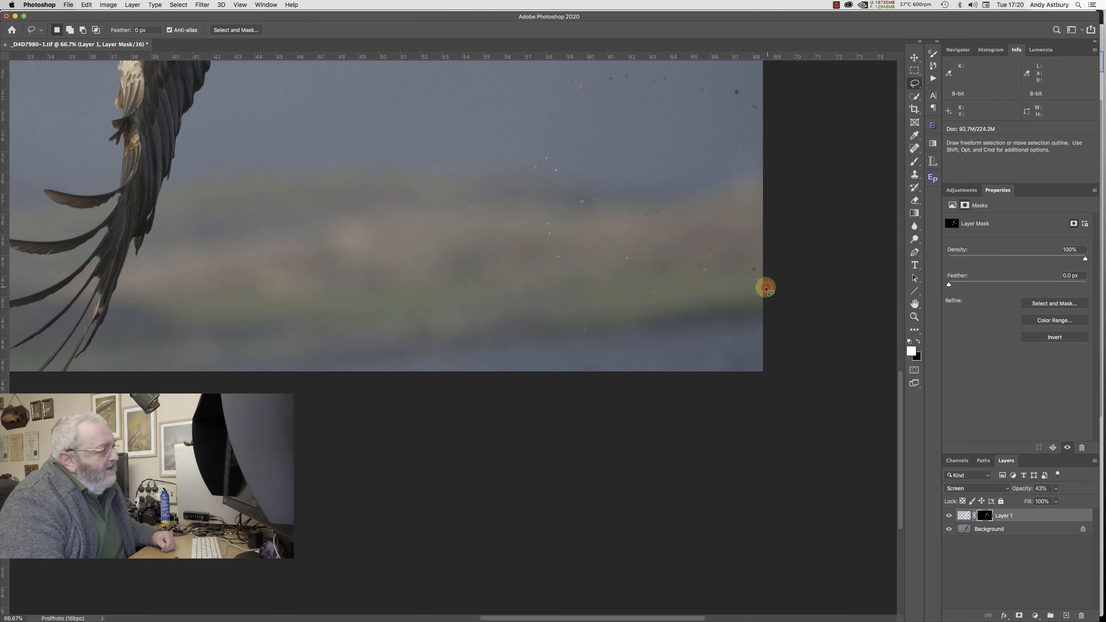
mouse_move(766, 289)
left_mouse_down()
mouse_move(377, 324)
mouse_move(203, 354)
mouse_move(148, 378)
left_mouse_up()
mouse_move(211, 414)
left_mouse_down()
mouse_move(469, 459)
mouse_move(753, 486)
left_mouse_up()
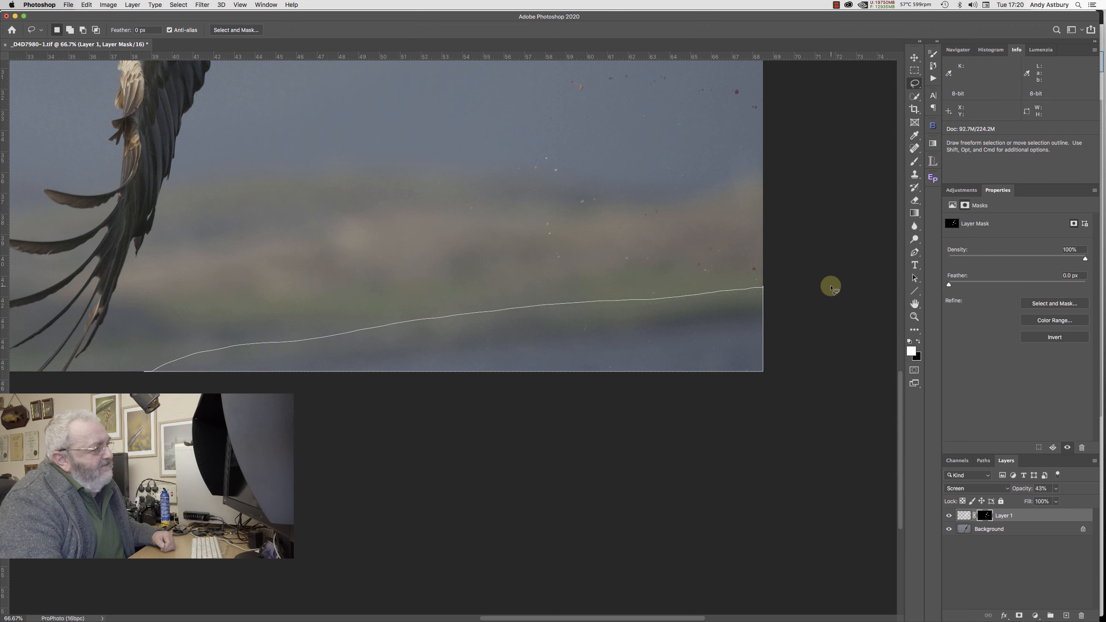
left_click_drag(830, 287, 837, 285)
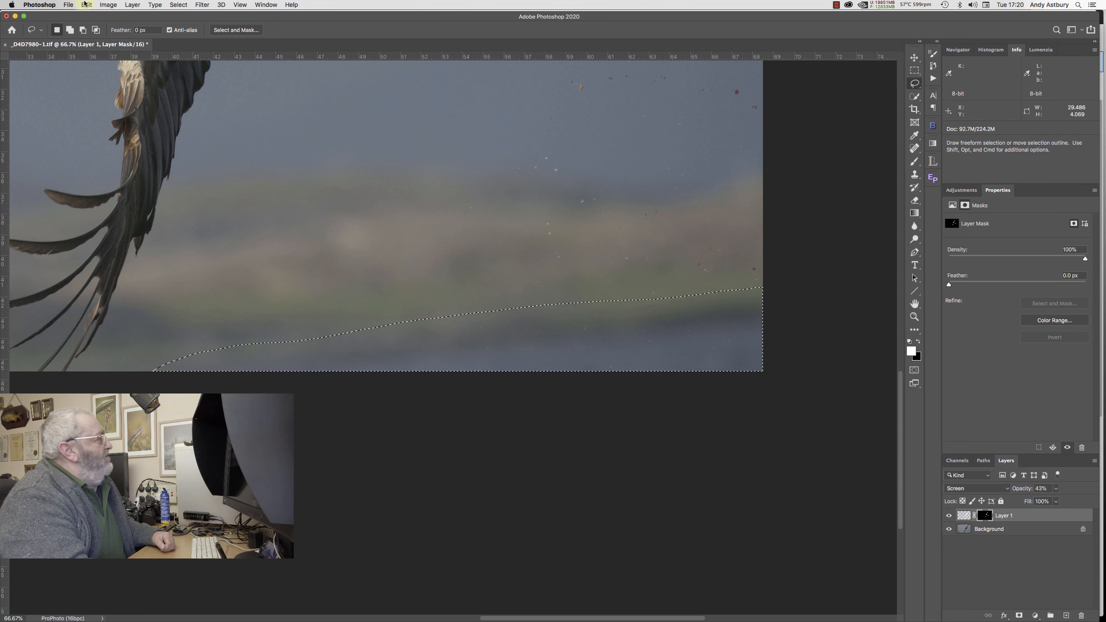
- Try a Content-Aware Fill of the selected water area on the Screen layer's mask
left_click(86, 4)
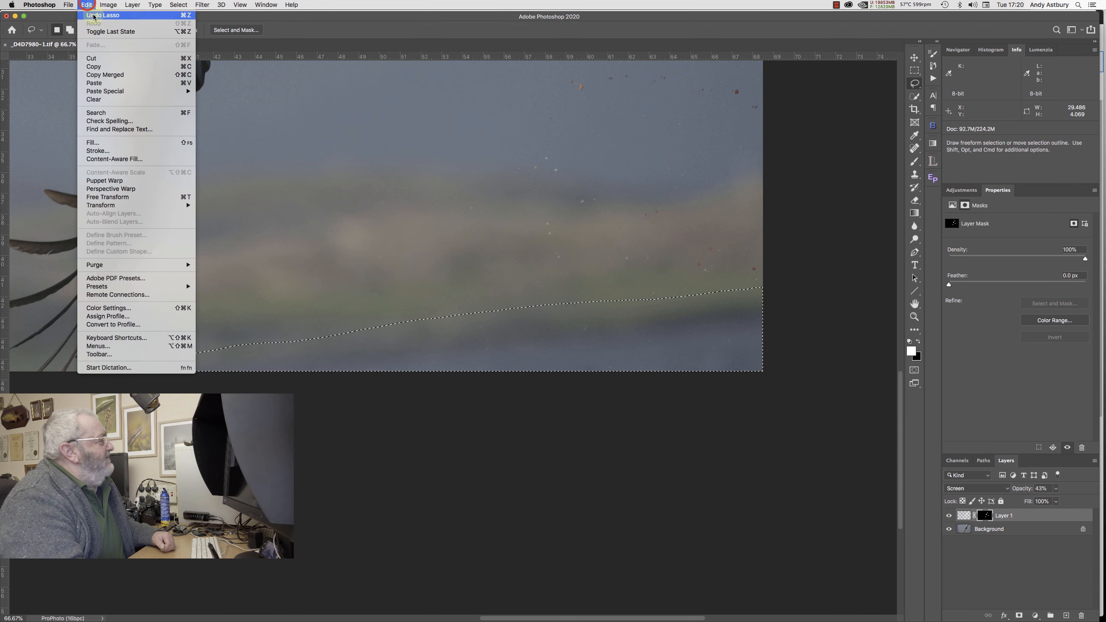
left_click(104, 159)
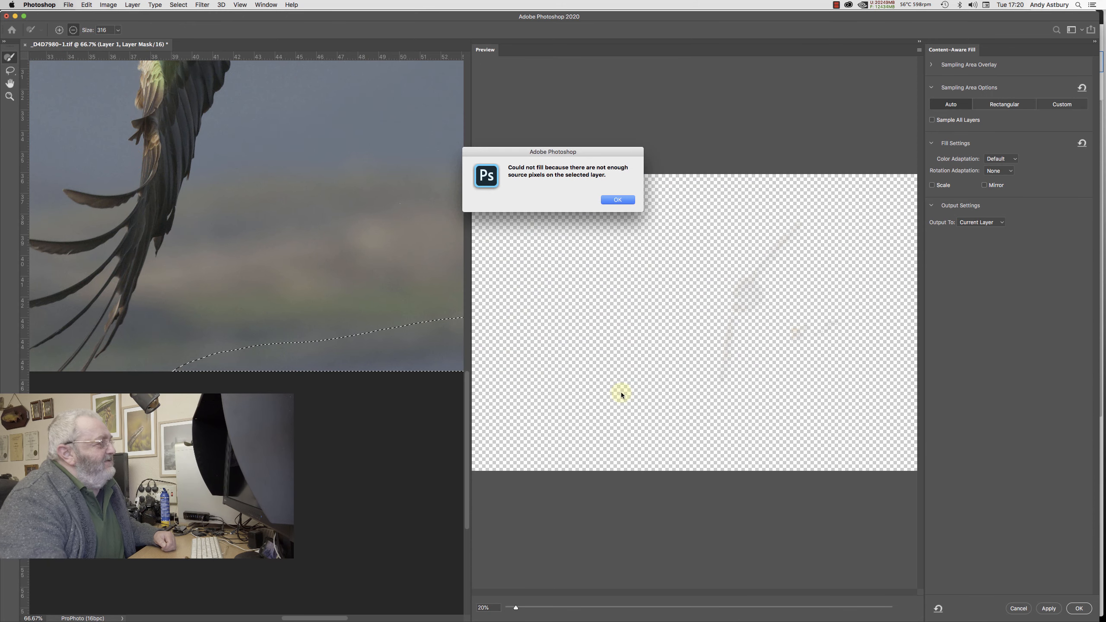
left_click(616, 203)
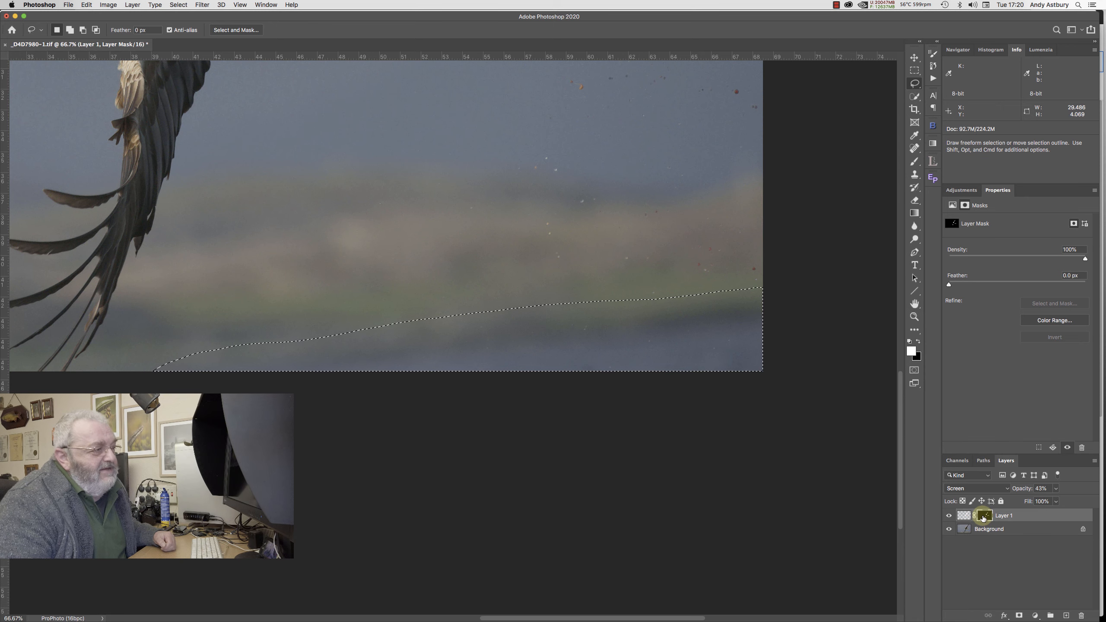
- Make the Background layer active and start a Content-Aware Fill of the selected water area
left_click(963, 529)
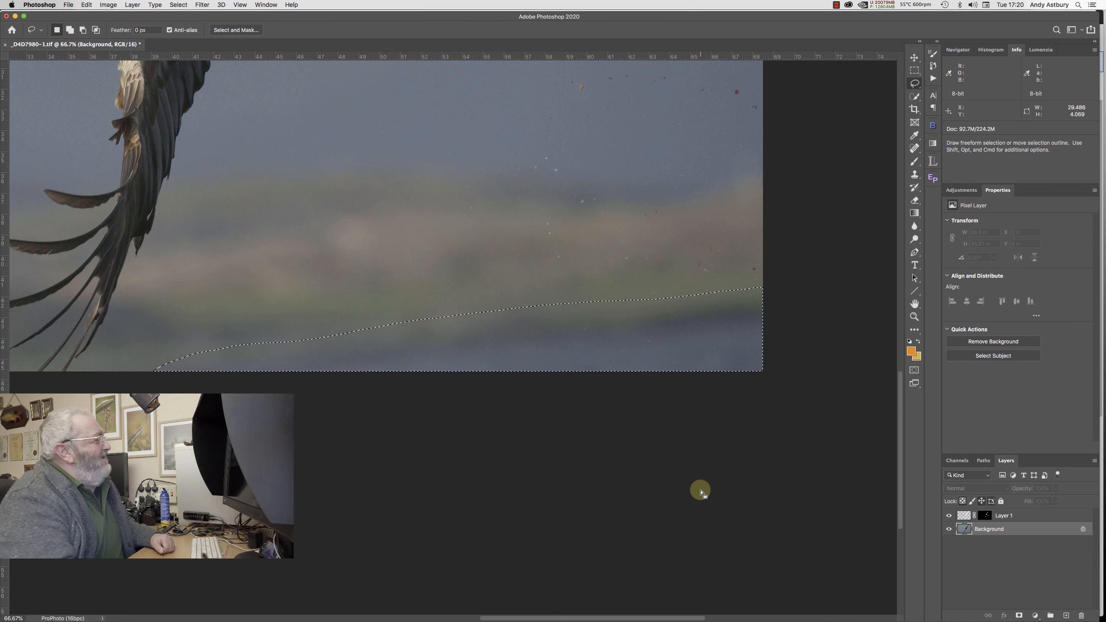
left_click(108, 5)
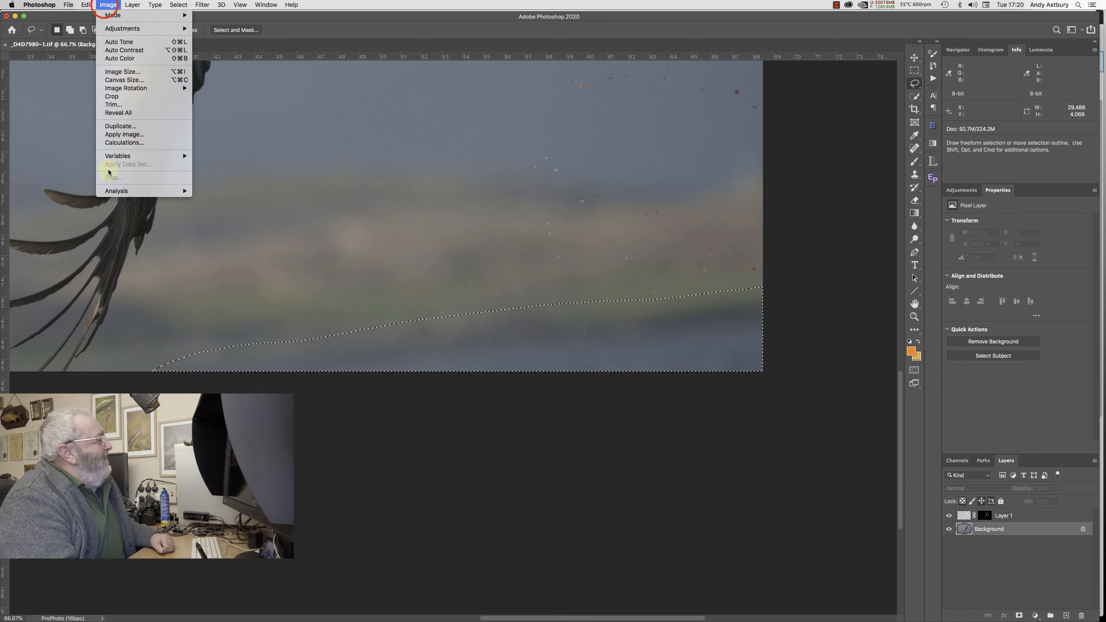
mouse_move(87, 5)
left_click(102, 160)
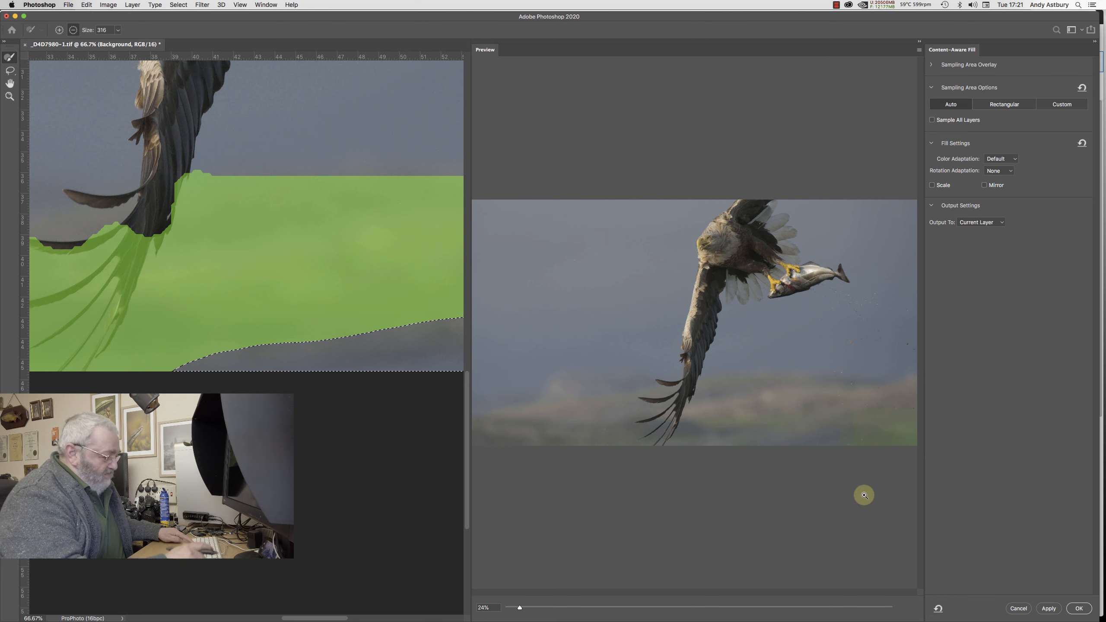
- Remove the eagle, the fish and most of the background beyond the lower wingtip from the fill's sampling area
key("super+minus")
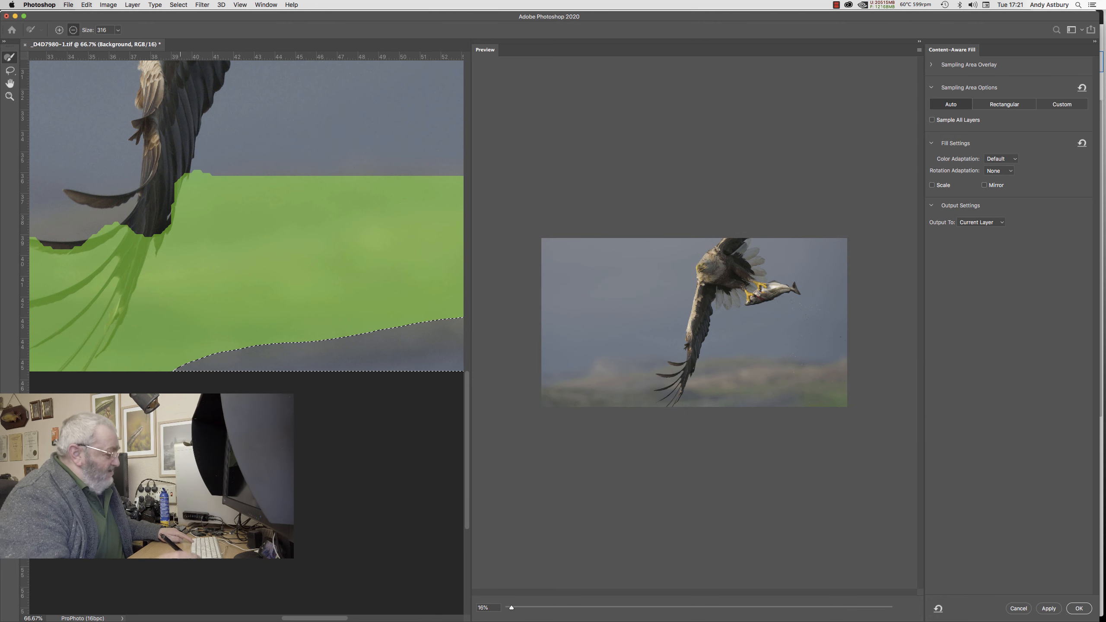
key("super+minus")
key("super+minus")
key("super+minus")
key("super+minus")
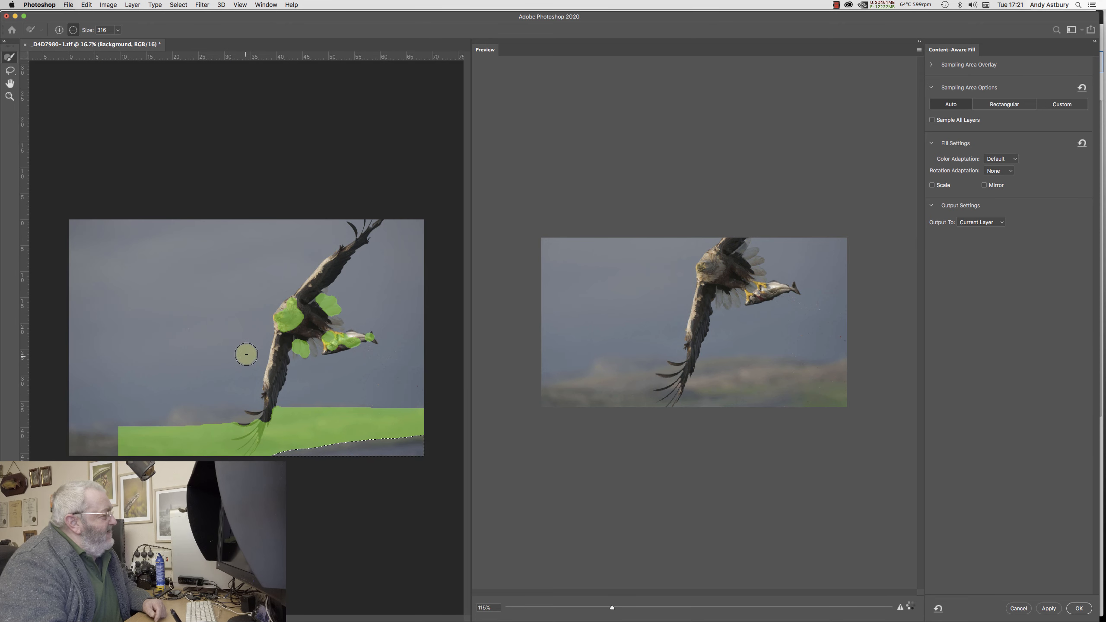
left_click_drag(288, 318, 270, 330)
mouse_move(333, 304)
left_mouse_down()
mouse_move(361, 302)
mouse_move(337, 349)
mouse_move(283, 347)
mouse_move(305, 358)
mouse_move(376, 337)
left_mouse_up()
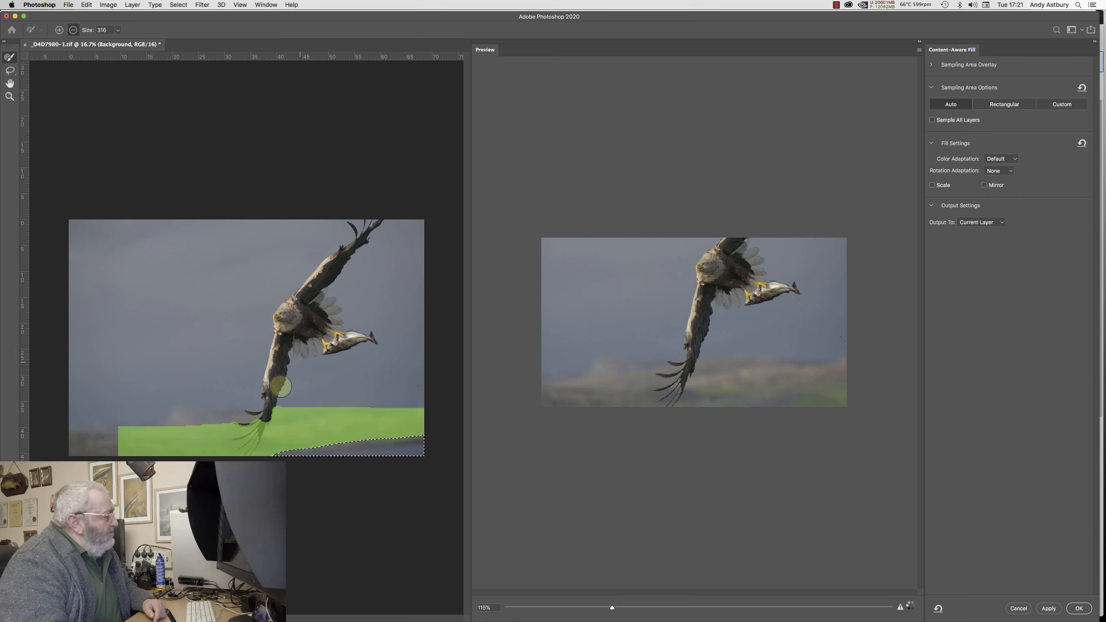
mouse_move(261, 424)
left_mouse_down()
mouse_move(239, 452)
mouse_move(254, 438)
mouse_move(130, 442)
left_mouse_up()
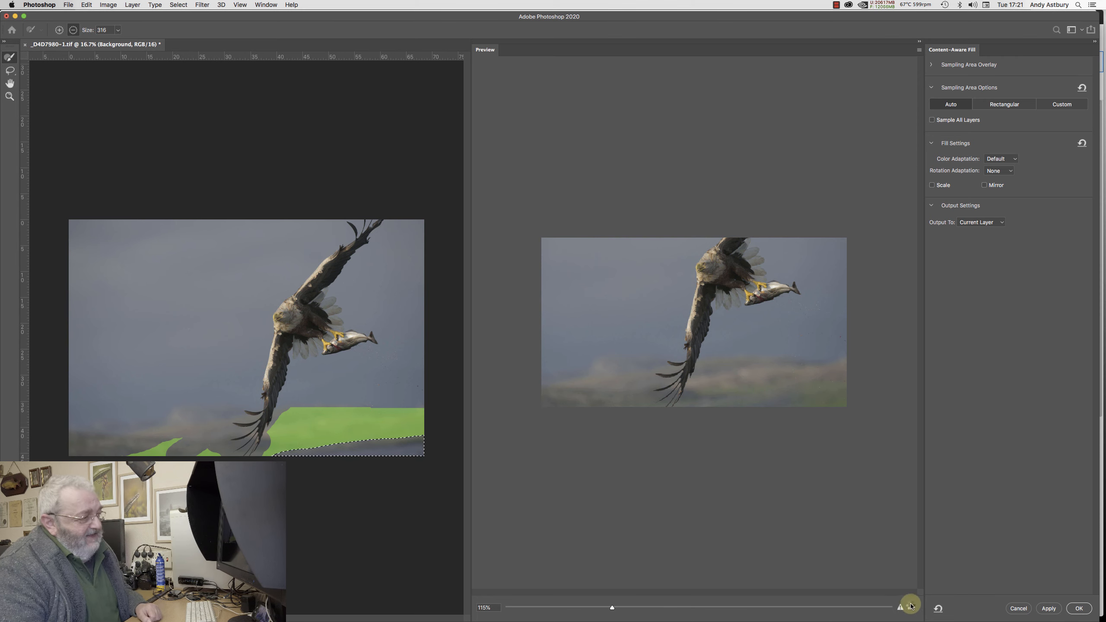
- Apply the Content-Aware Fill to the current layer and deselect the filled area
left_click(1078, 609)
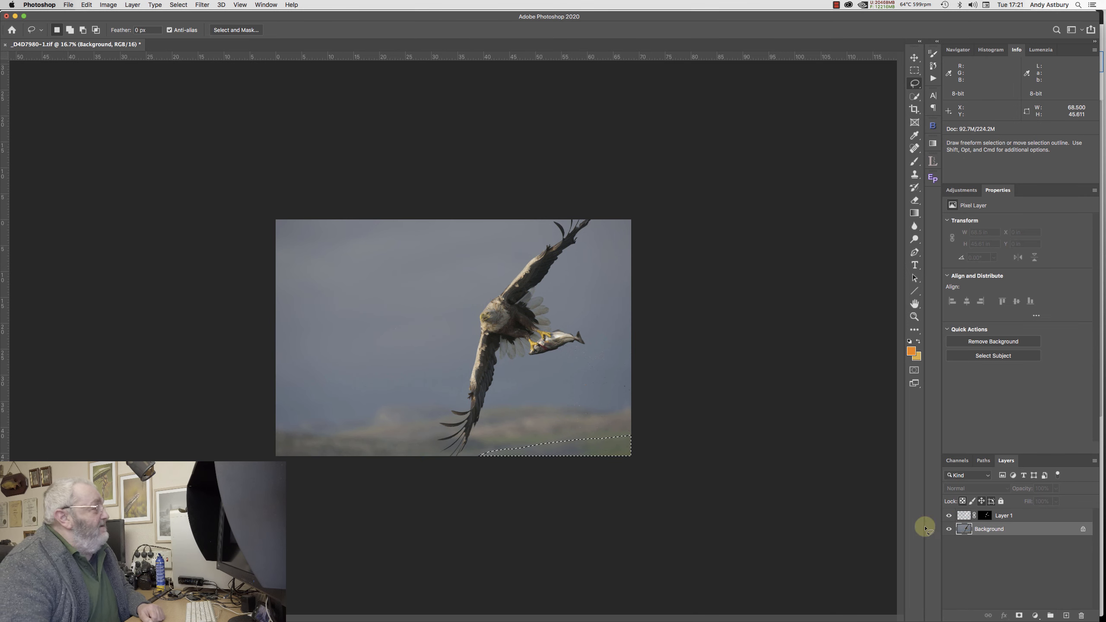
left_click(178, 4)
left_click(176, 27)
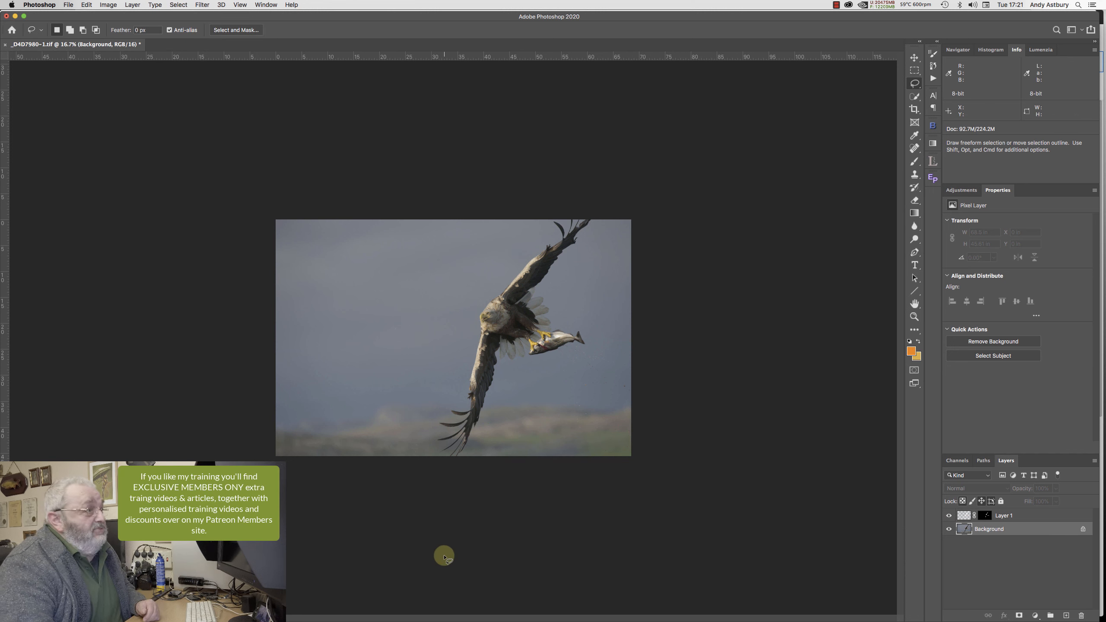
- Remove the debris spots from the filled lower-right corner of the photo with a 45-pixel content-aware Spot Healing Brush
double_click(913, 309)
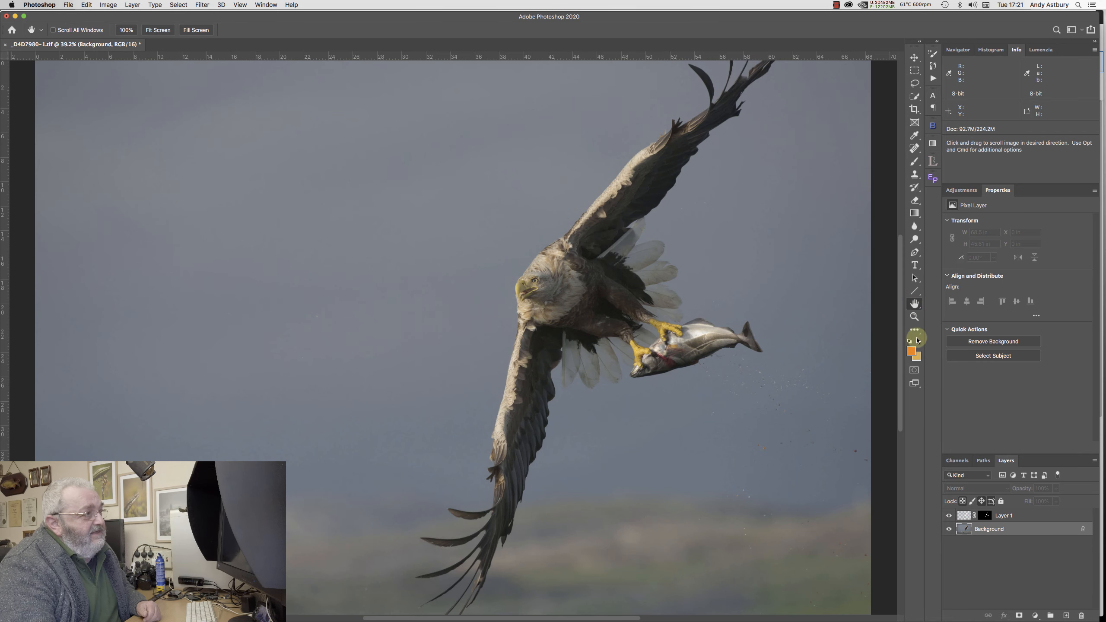
double_click(914, 316)
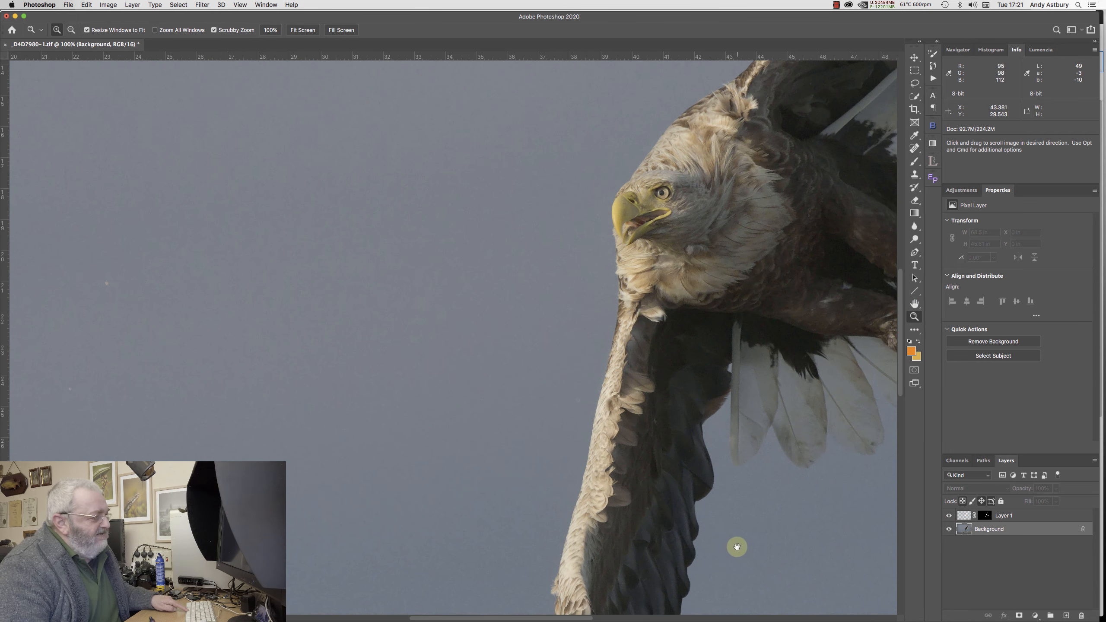
left_click_drag(735, 546, 424, 314)
left_click_drag(689, 469, 452, 302)
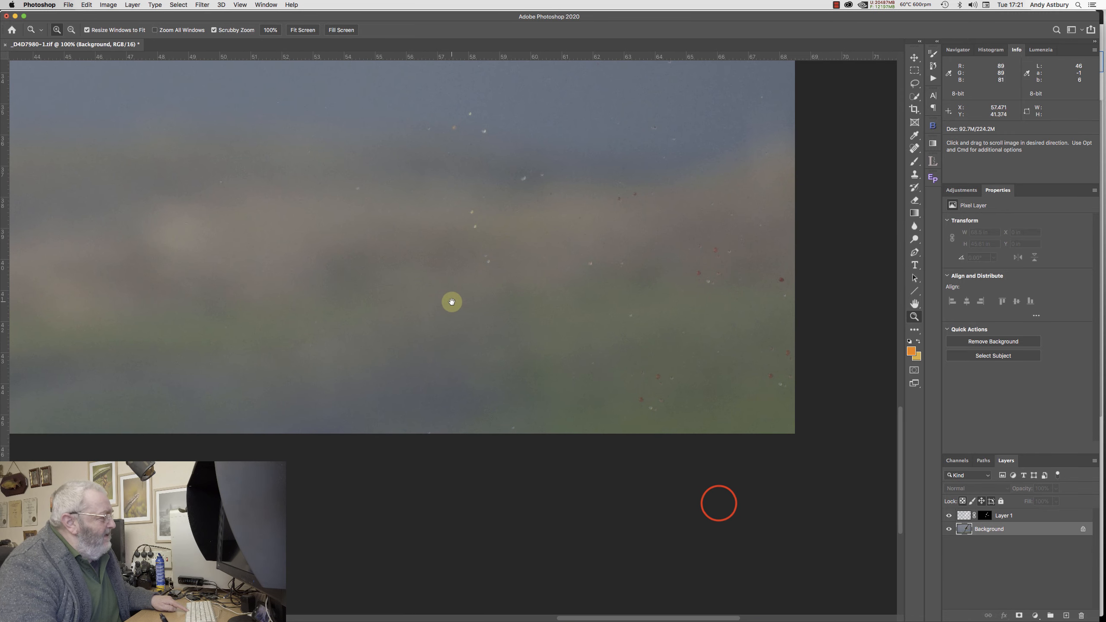
left_click_drag(512, 393, 580, 496)
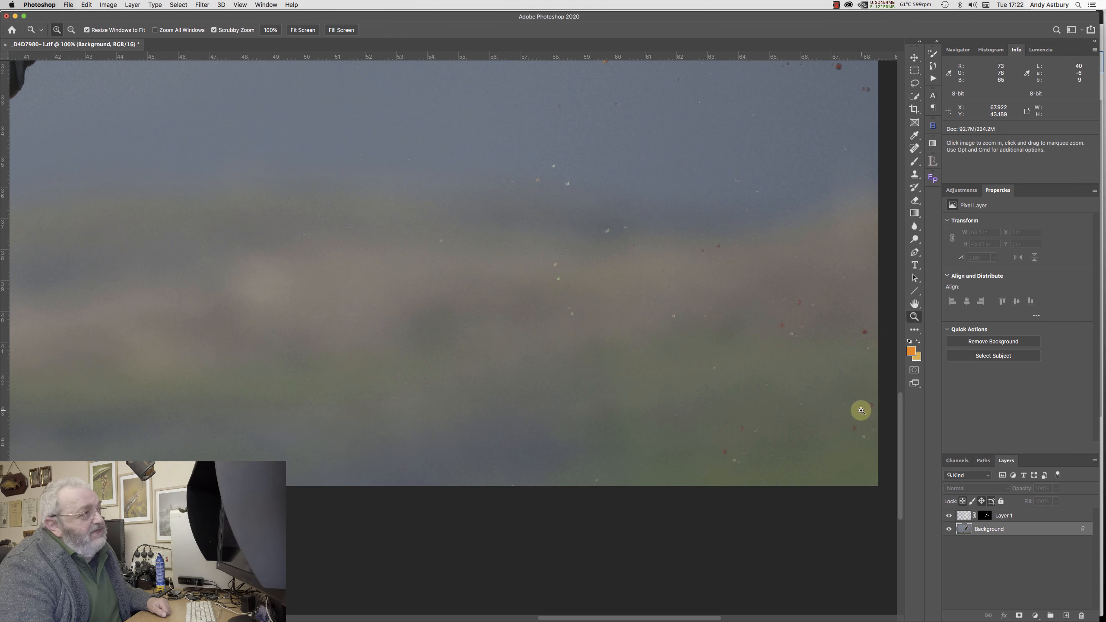
left_click(914, 148)
key("bracketleft")
key("bracketleft")
key("bracketleft")
key("bracketleft")
key("bracketleft")
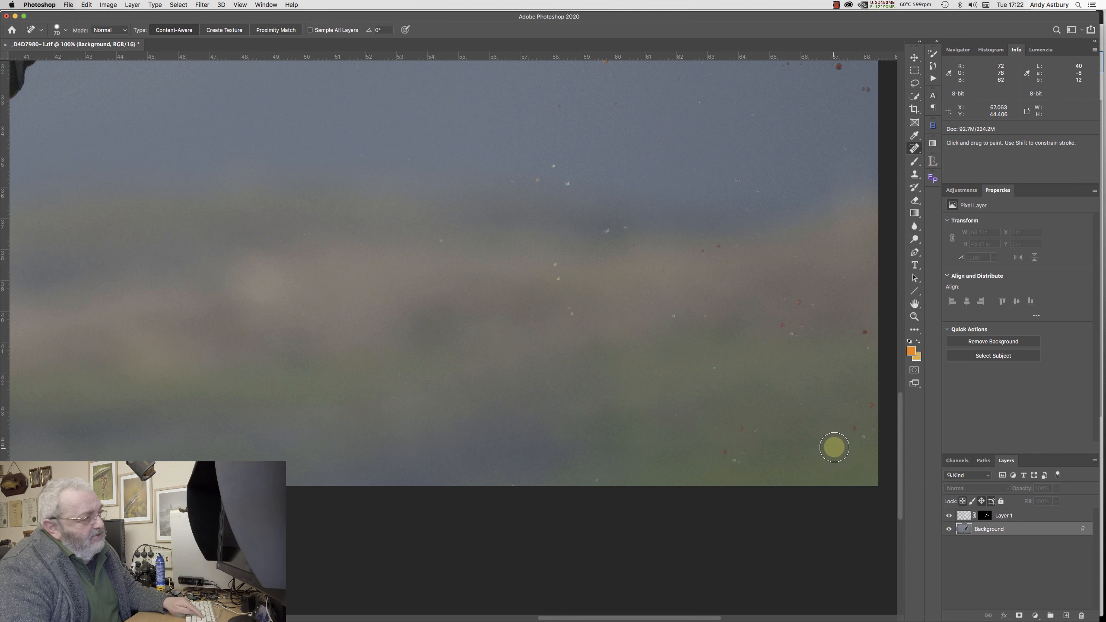
left_click(852, 427)
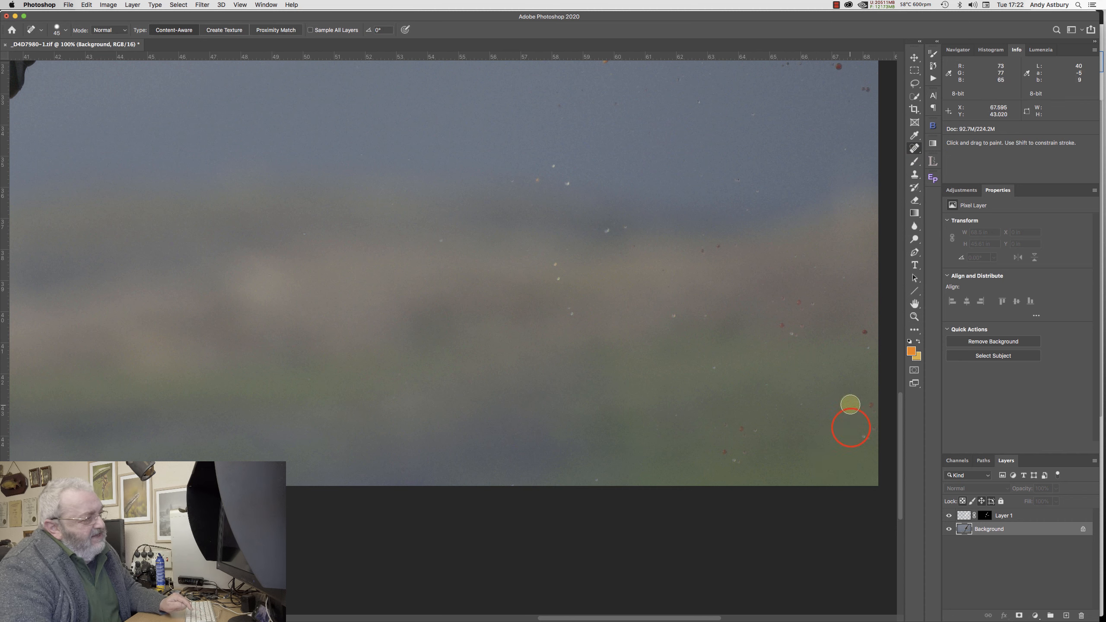
left_click(868, 404)
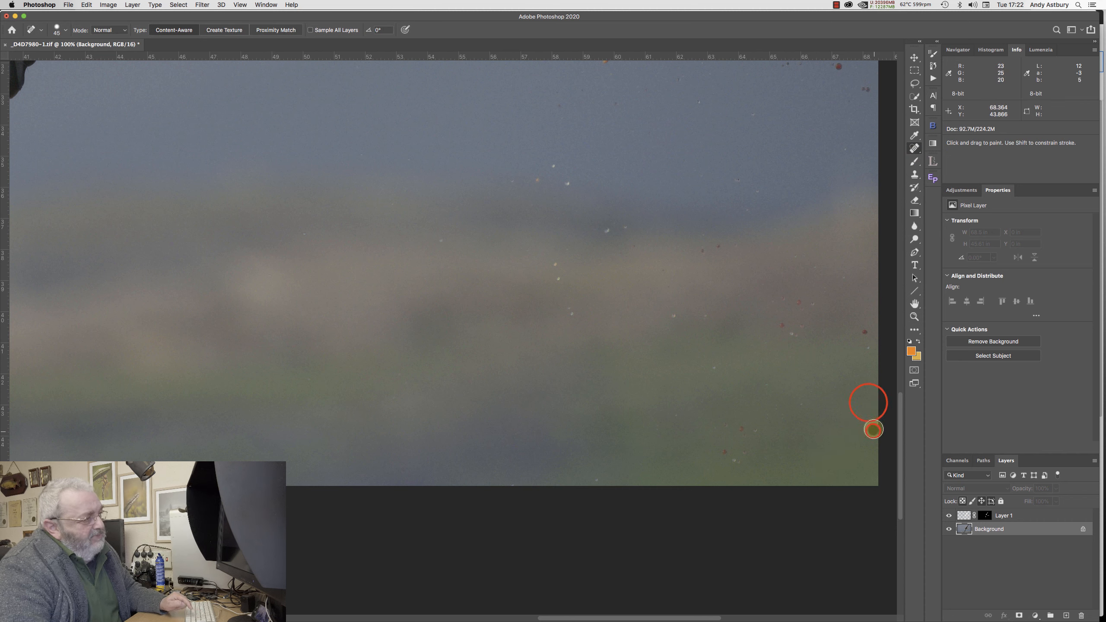
left_click_drag(873, 431, 875, 421)
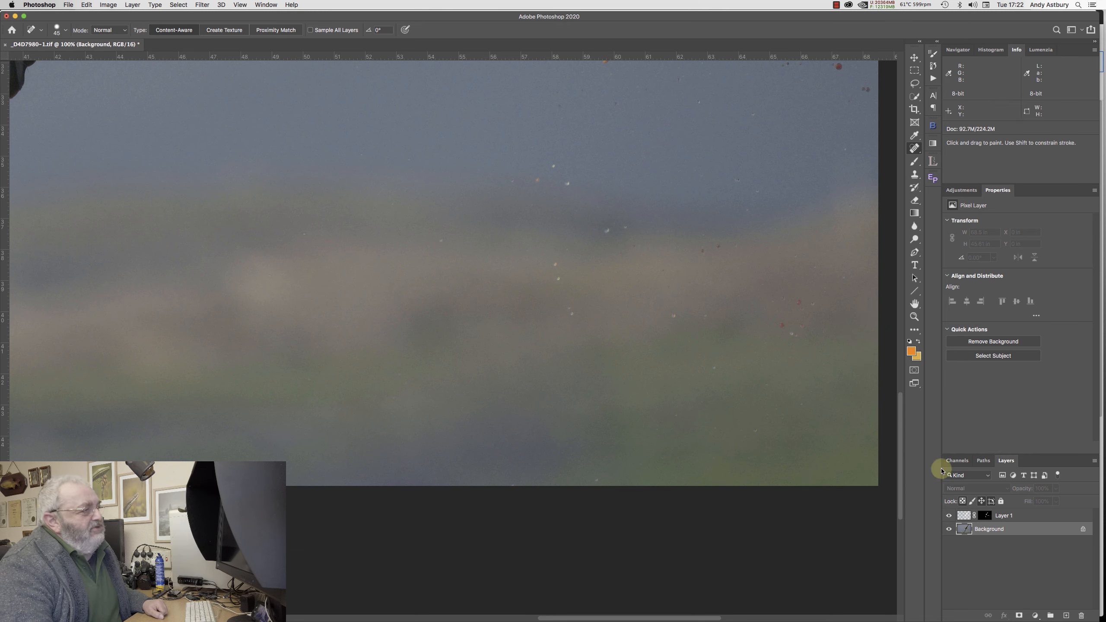
- Examine the whole photo and the wing's edge against the sky at up to 3200%, and switch to RawTherapee
double_click(914, 305)
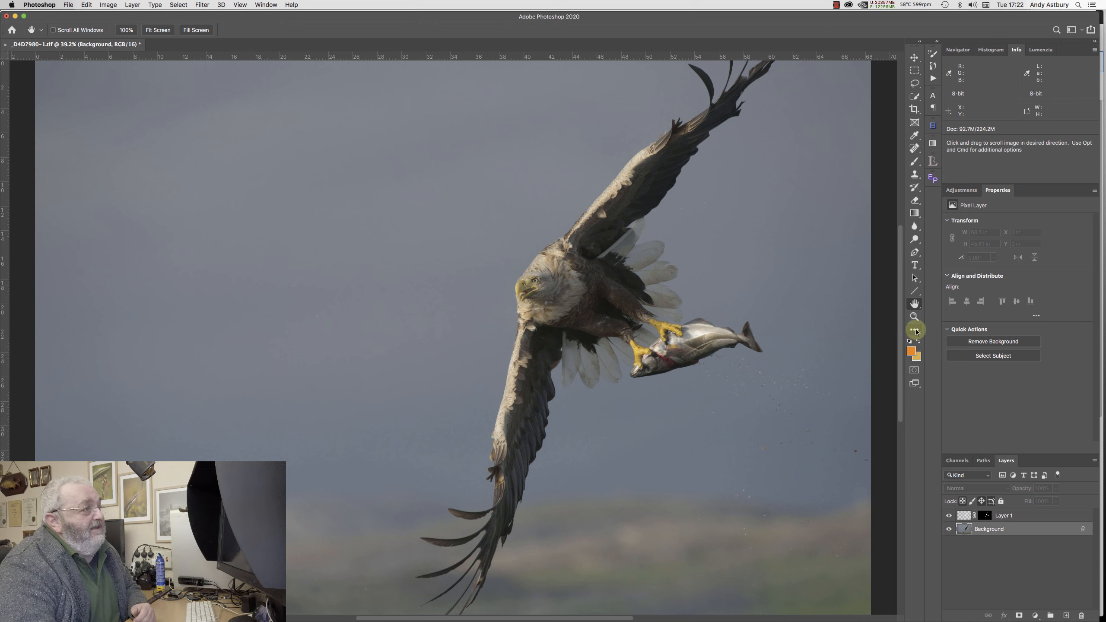
double_click(913, 318)
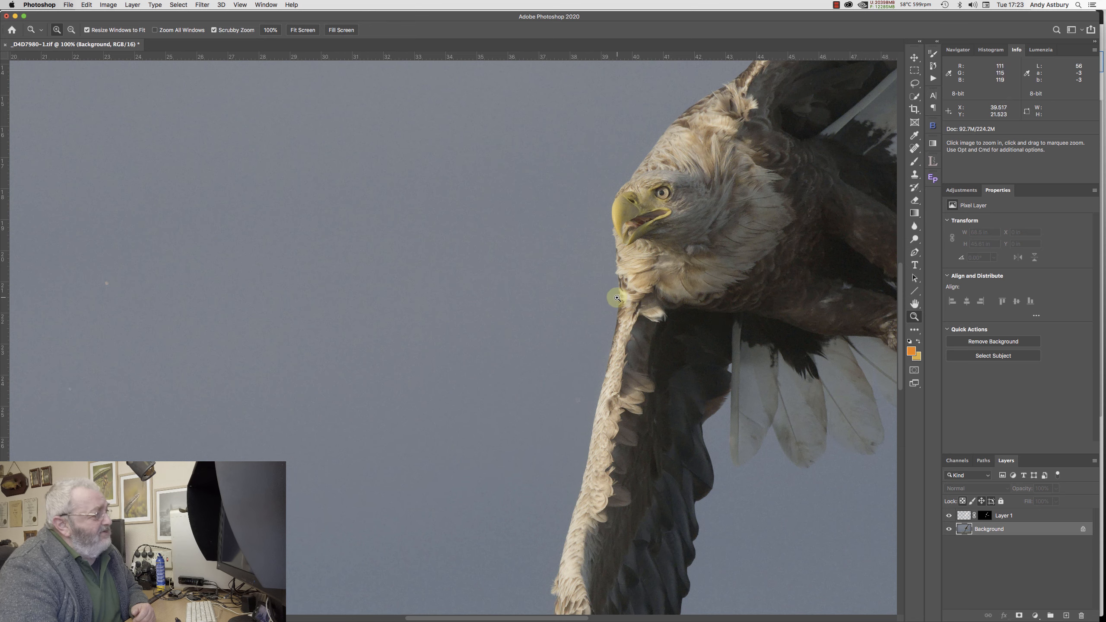
left_click(613, 311)
left_click(619, 311)
left_click(621, 314)
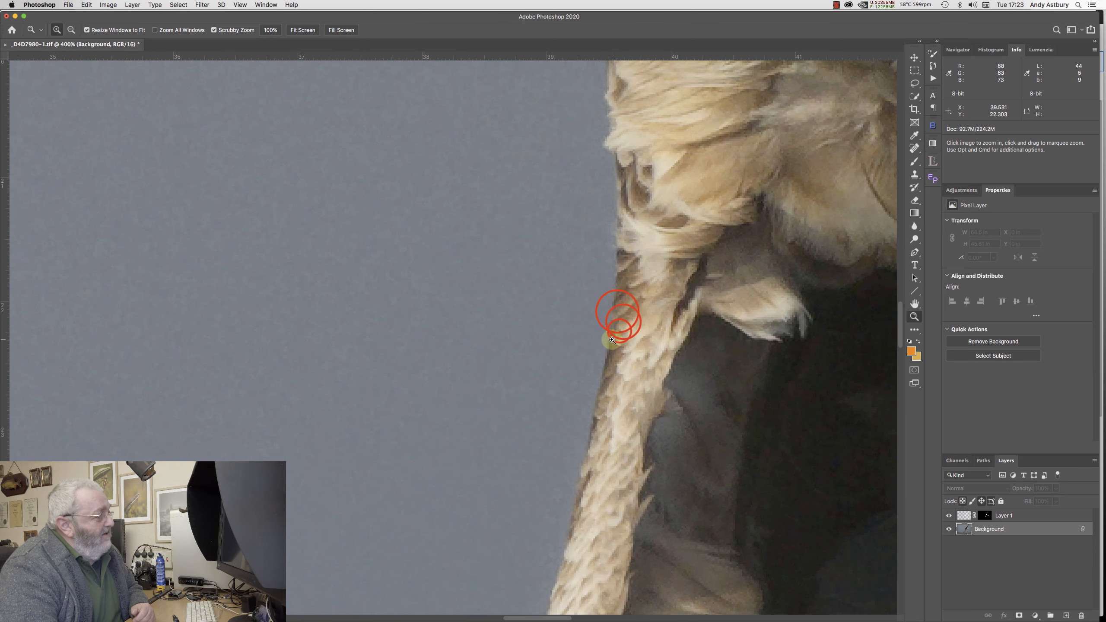
left_click(612, 340)
left_click(609, 342)
left_click(610, 353)
left_click(609, 362)
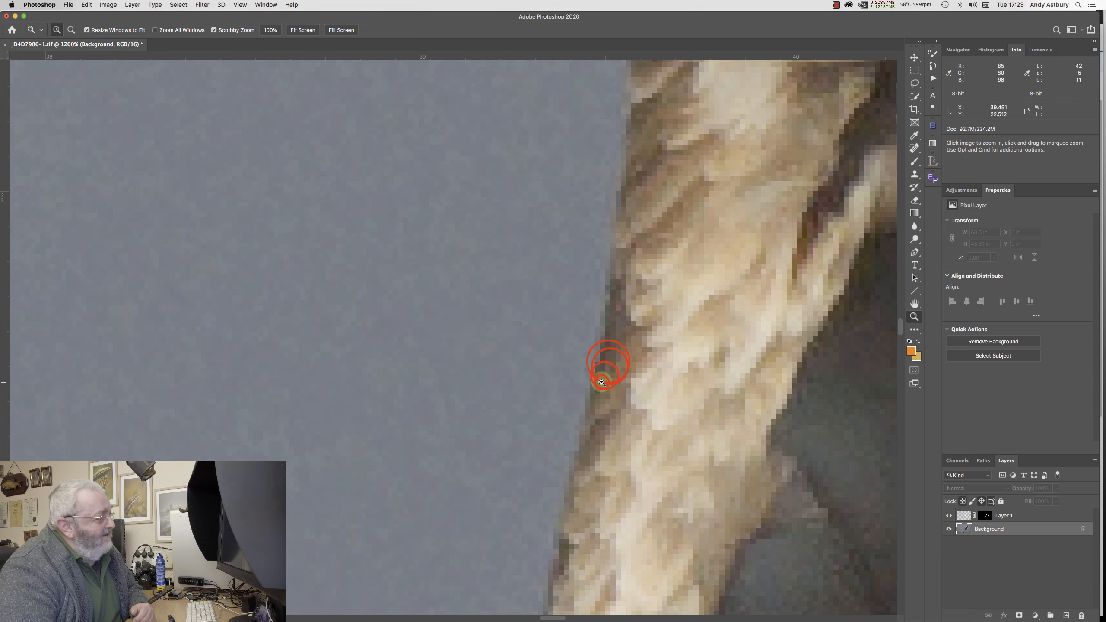
left_click(598, 395)
left_click(598, 396)
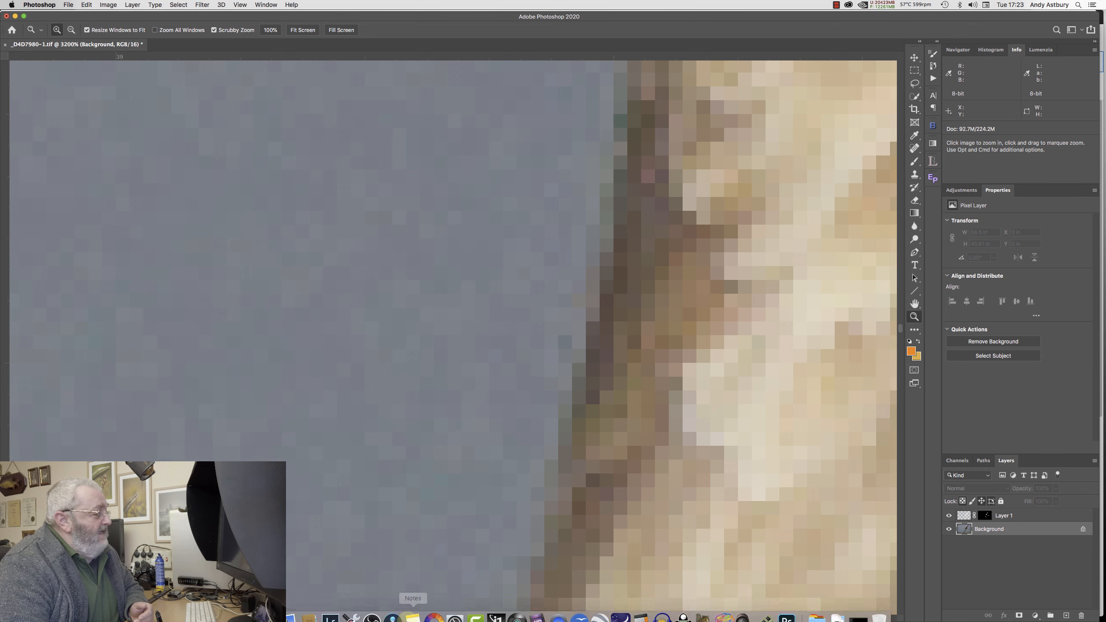
left_click(434, 612)
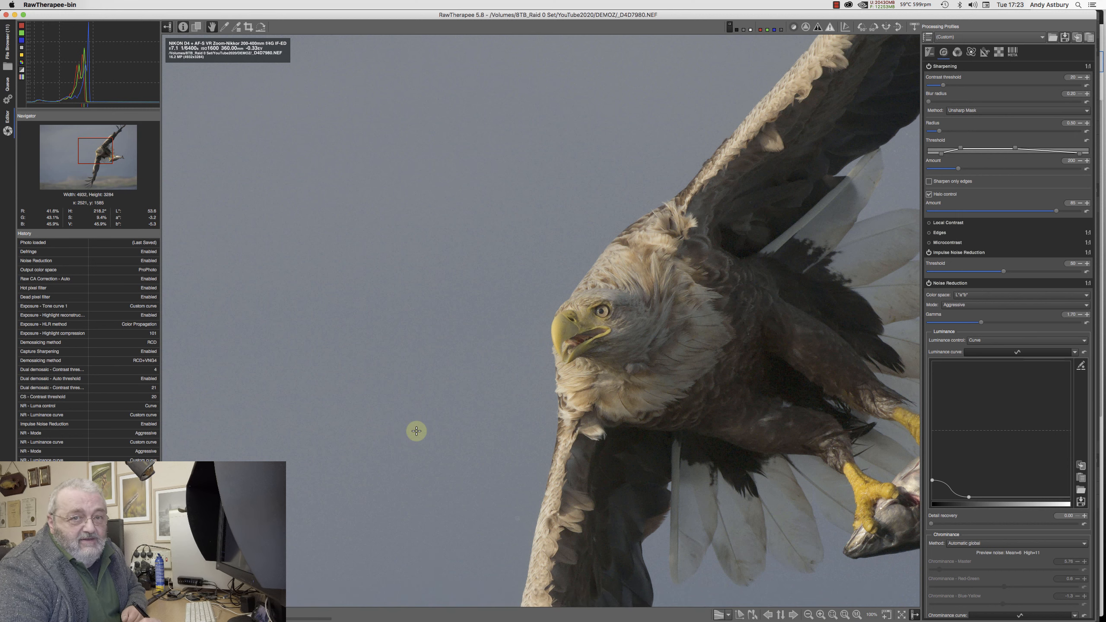